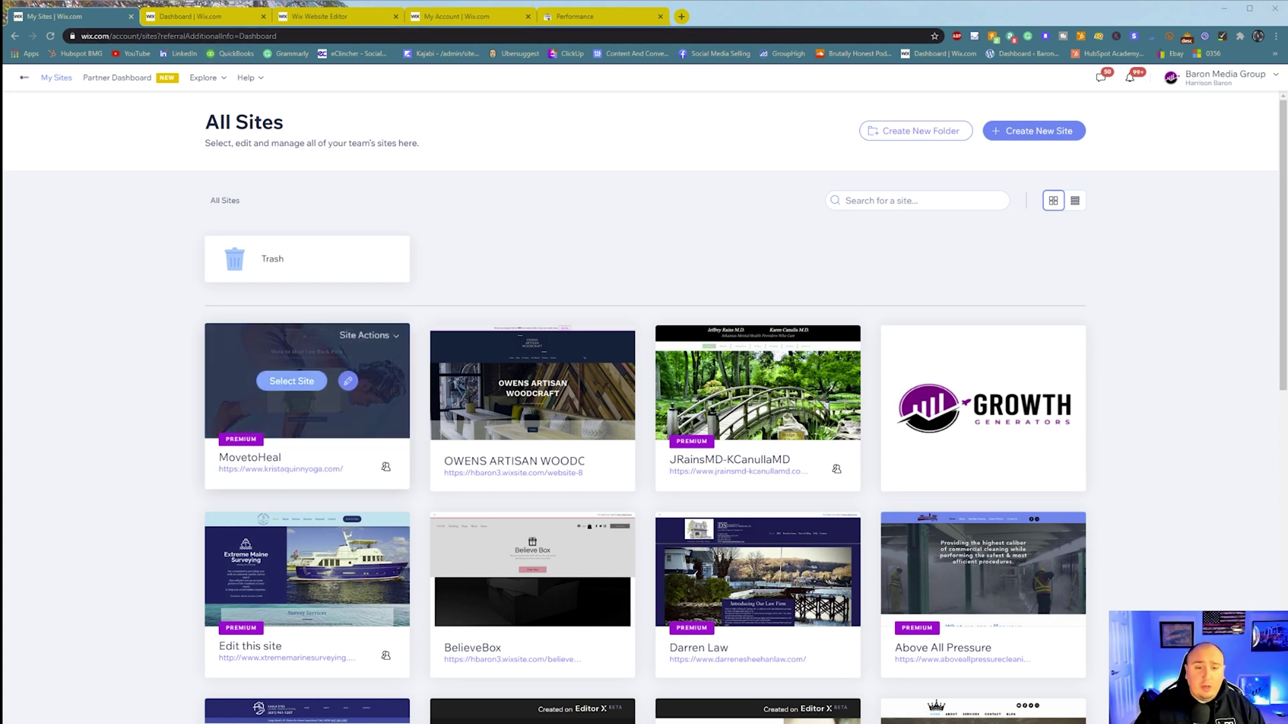
Switch to the website editor and close the Home page settings and the site menu.
click(291, 381)
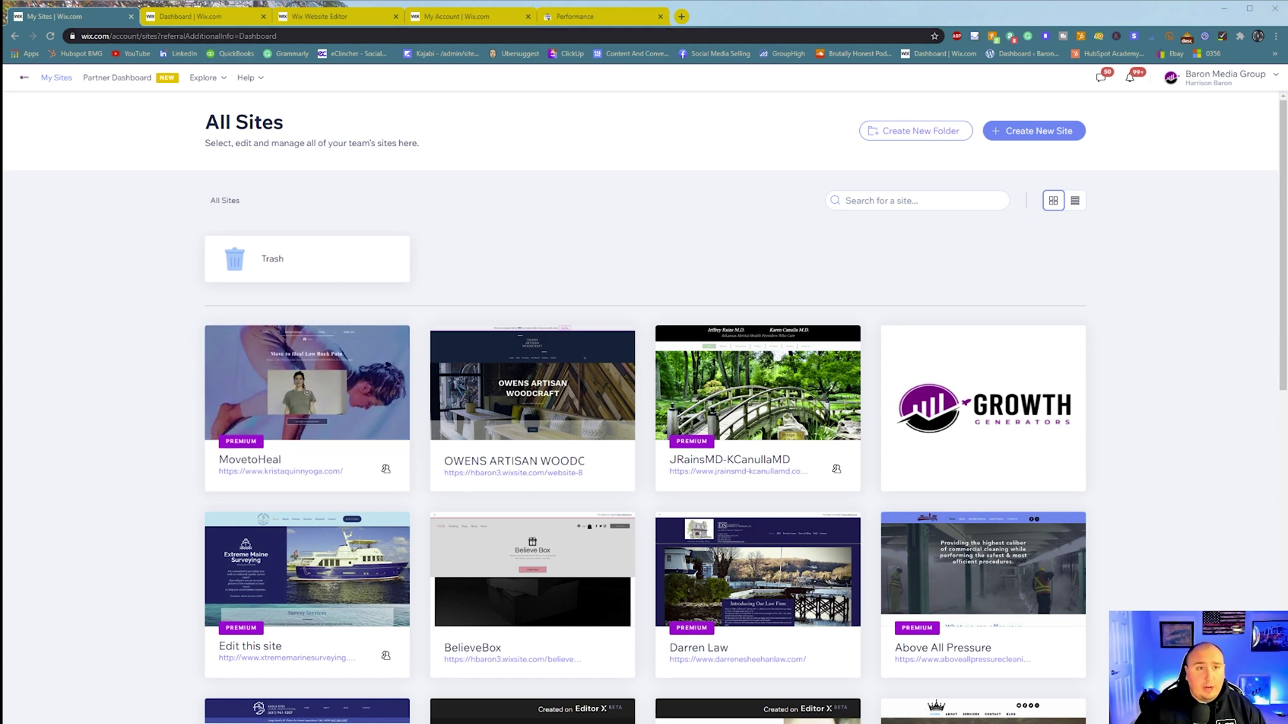
click(347, 24)
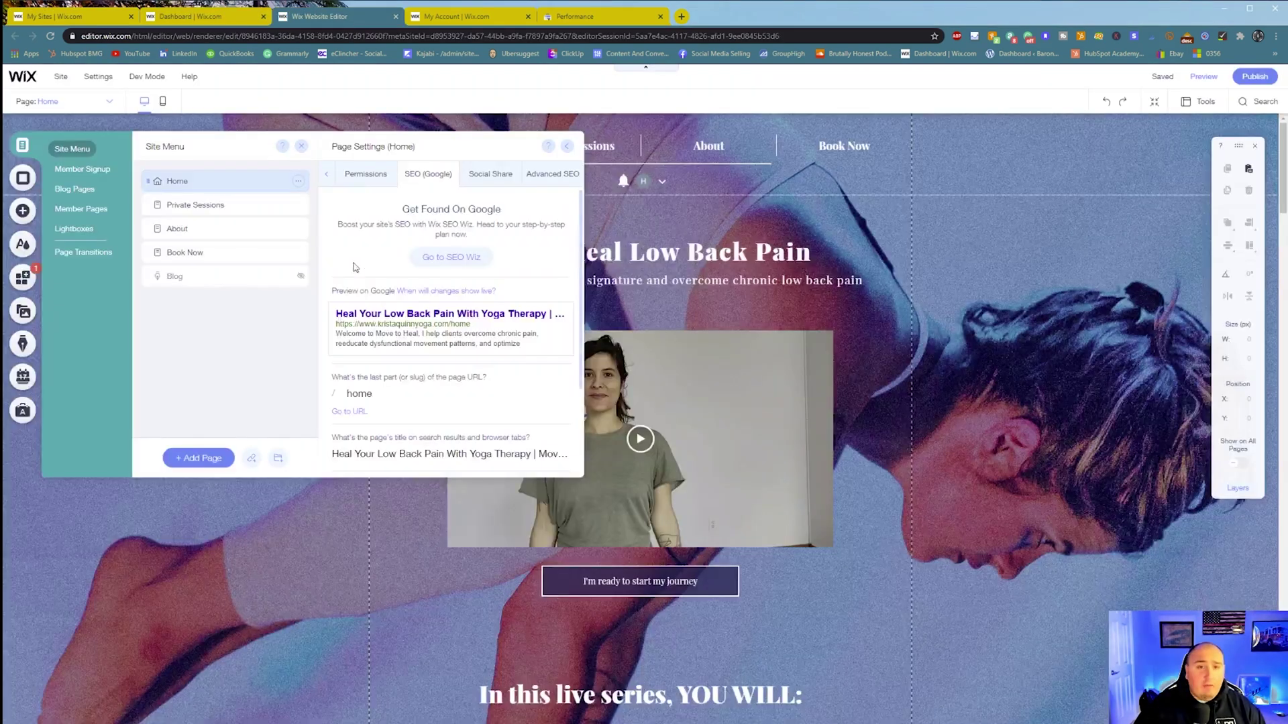
click(569, 148)
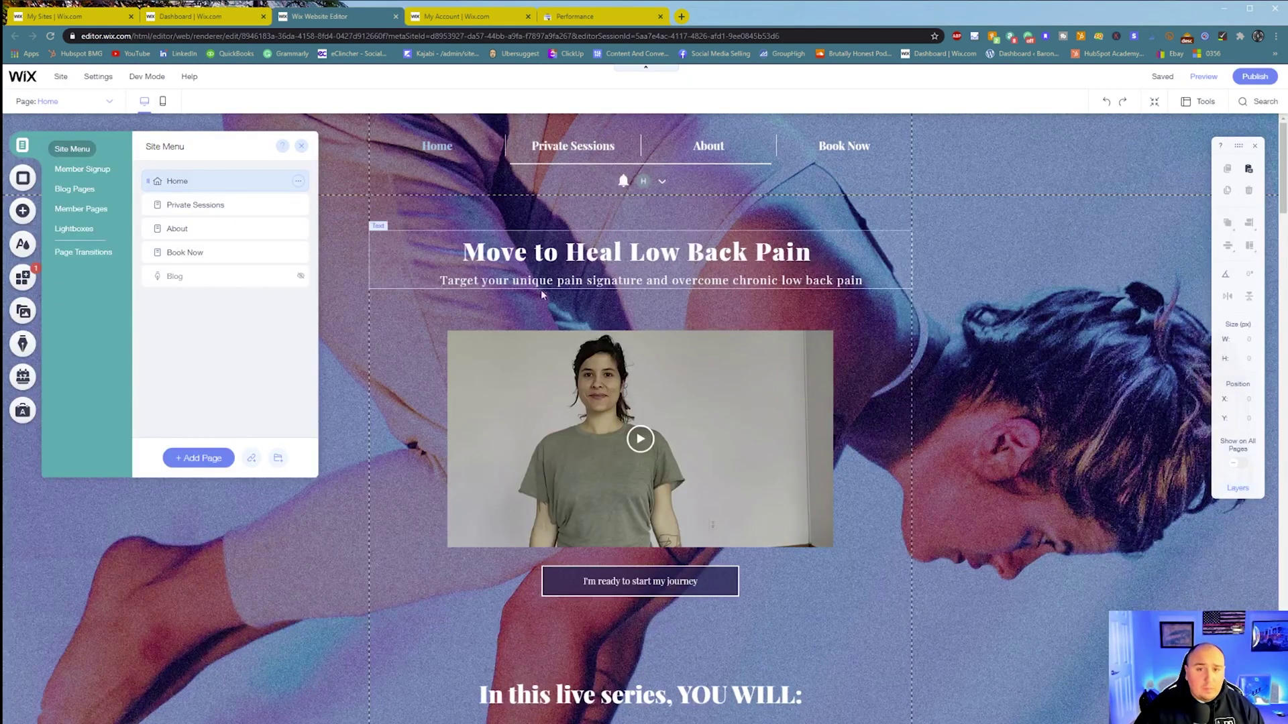
click(301, 145)
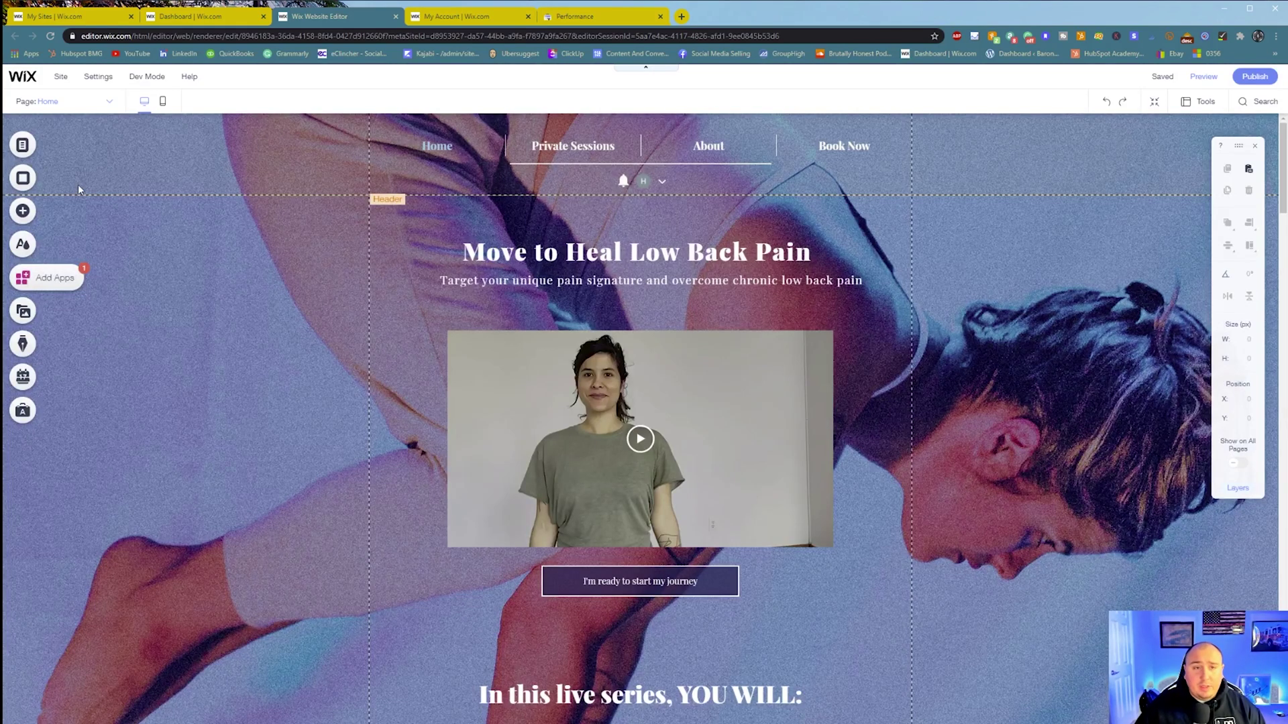
Open the SEO Tools page from the MovetoHeal site's dashboard.
click(194, 16)
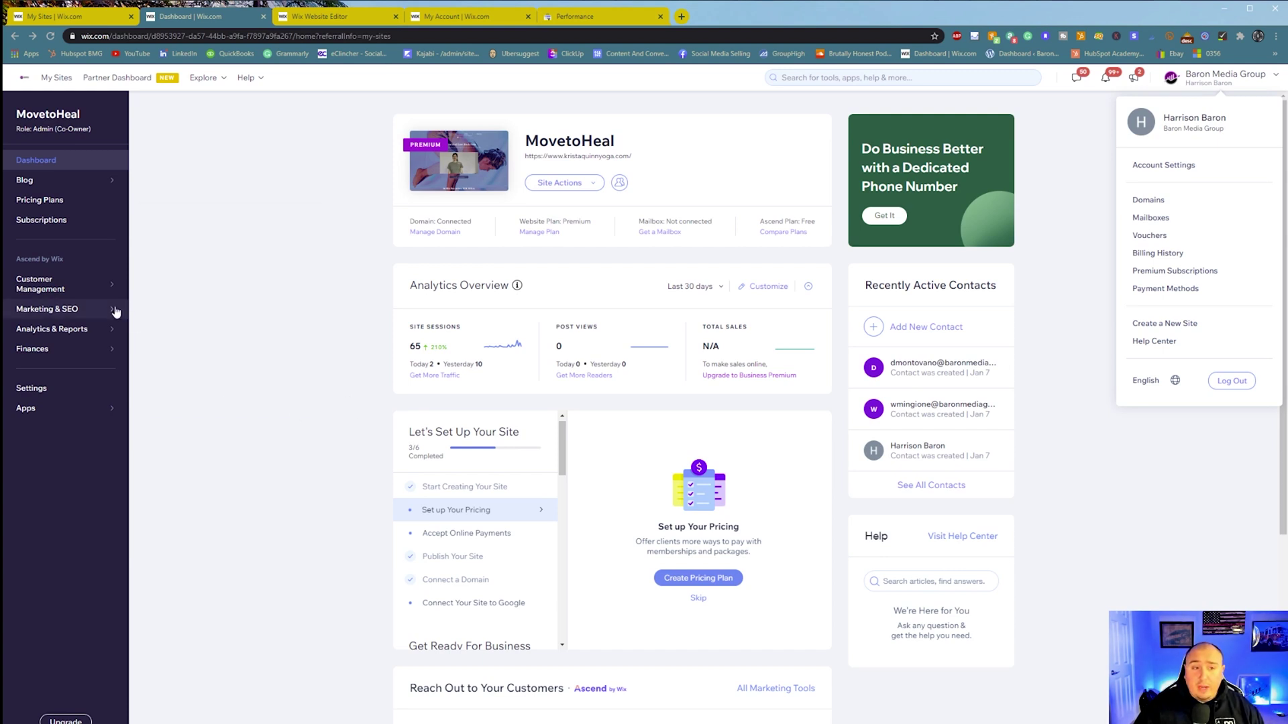
mouse_move(115, 312)
click(167, 310)
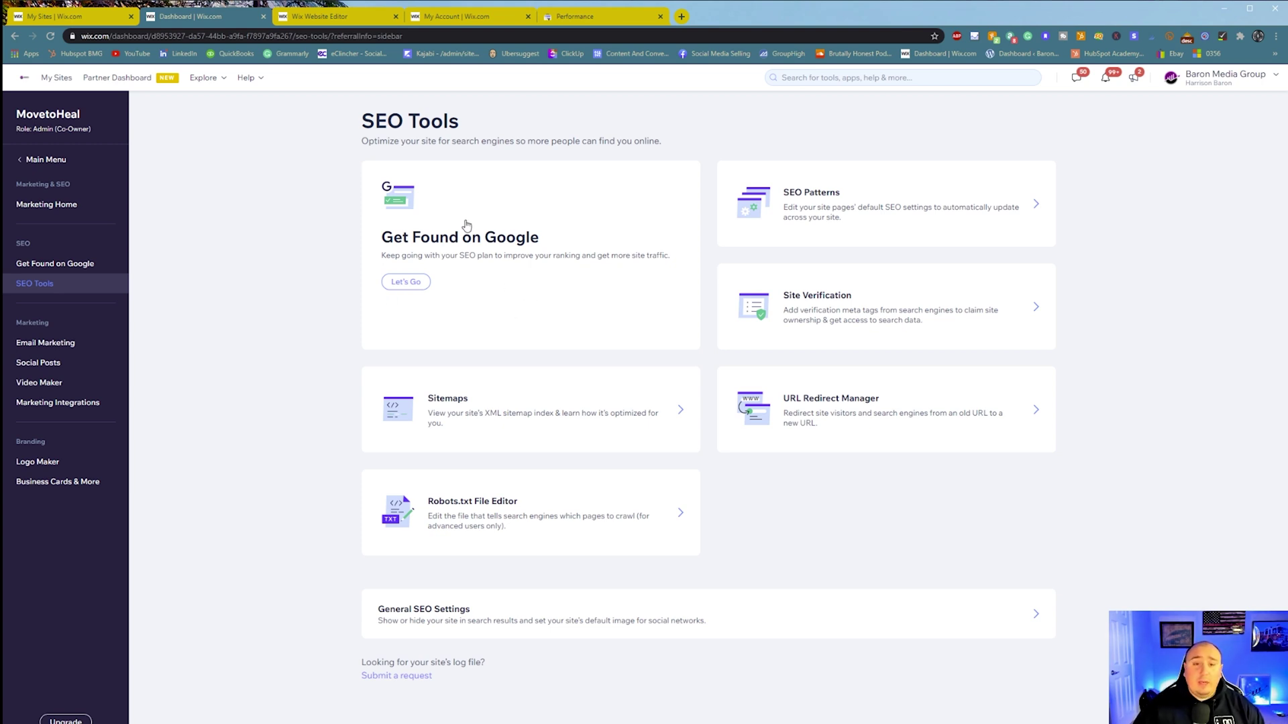
Return to the website editor and review the Home page's Google SEO settings: URL slug, page title and description.
click(353, 22)
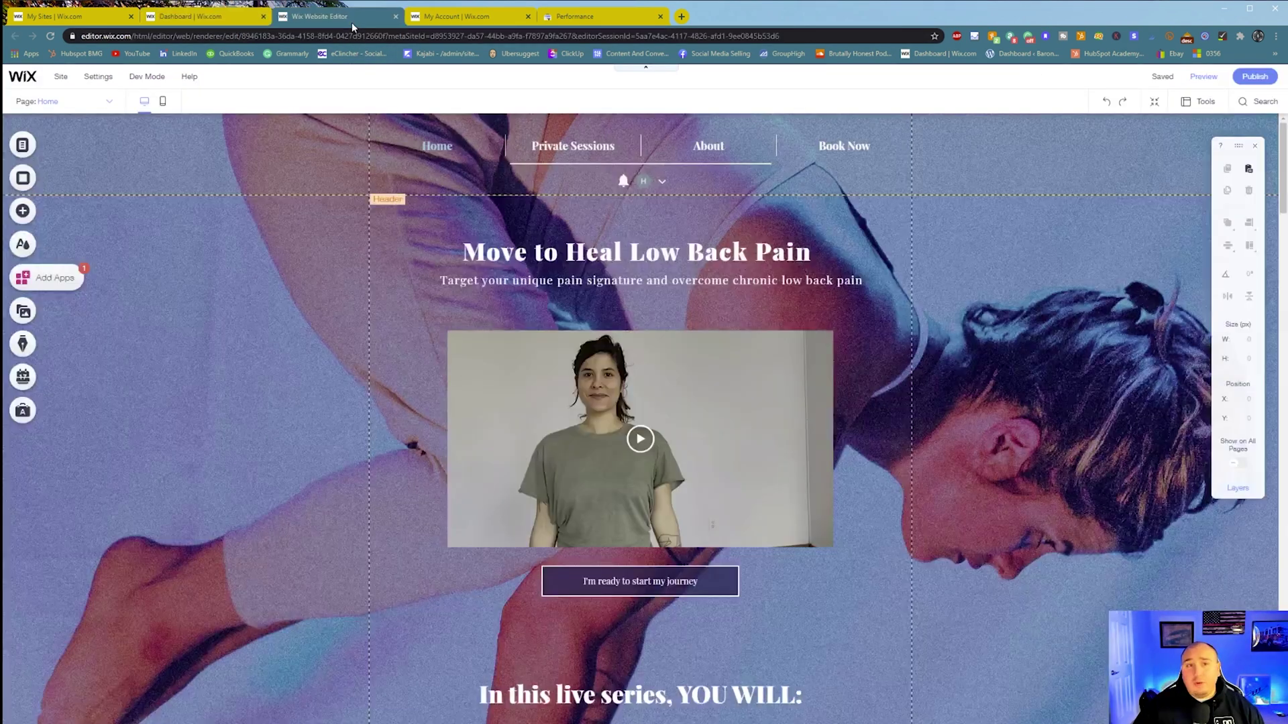
click(22, 145)
click(299, 182)
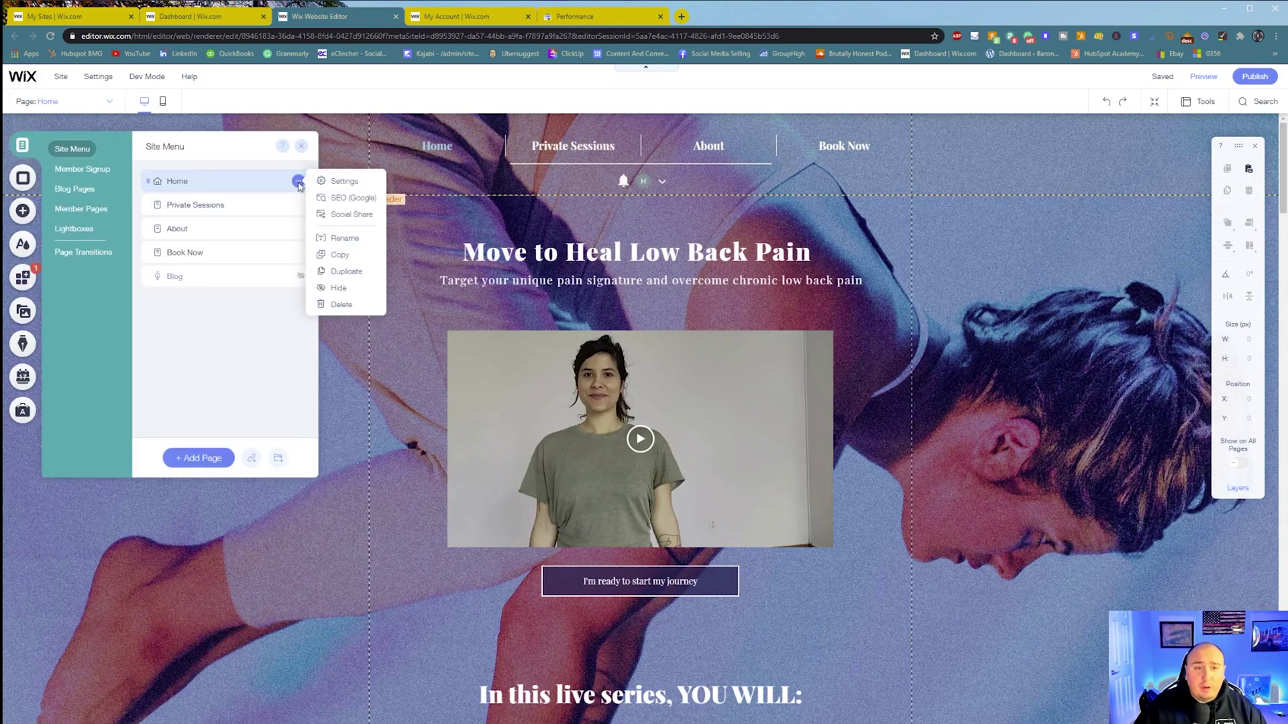
click(349, 199)
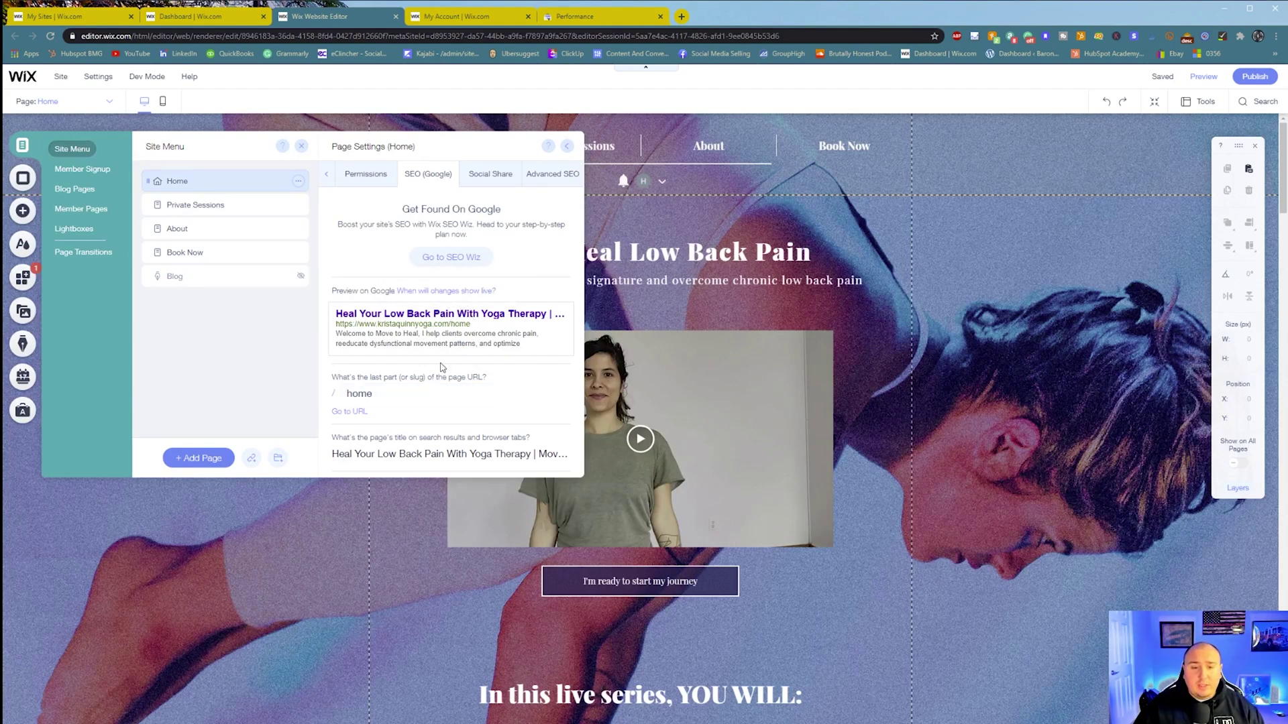
scroll(443, 368, down, 1)
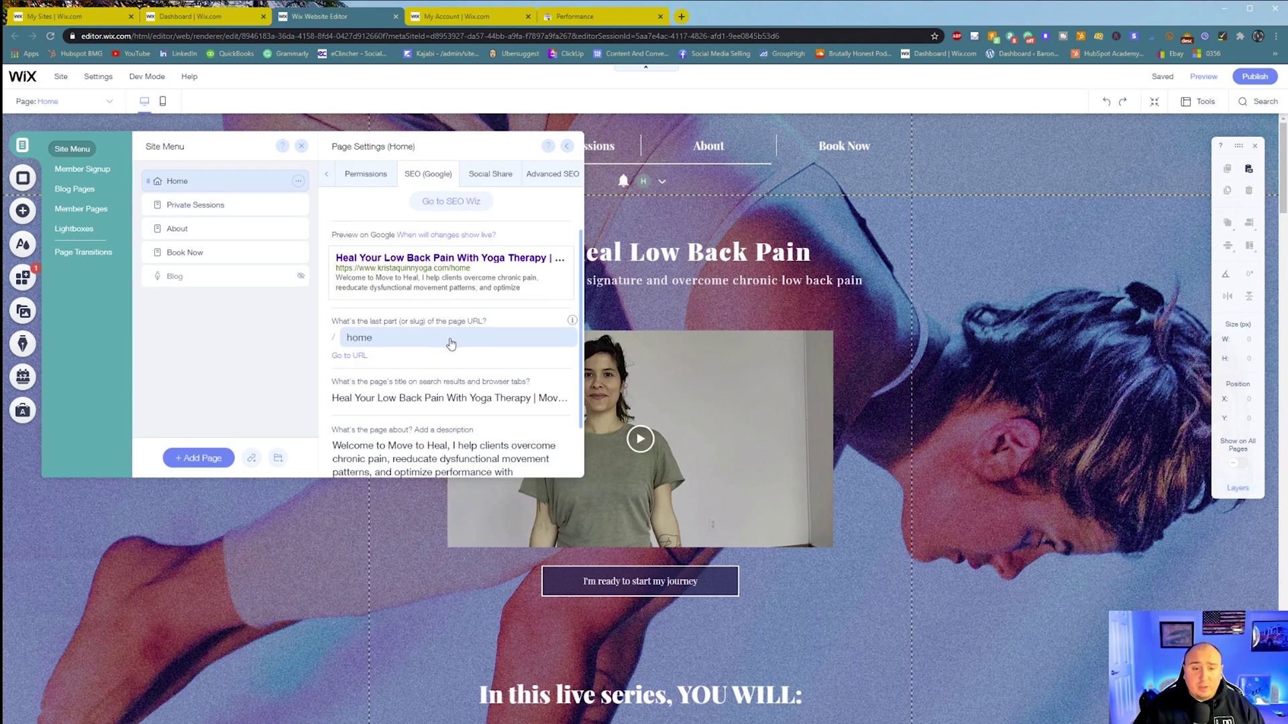
scroll(451, 345, down, 1)
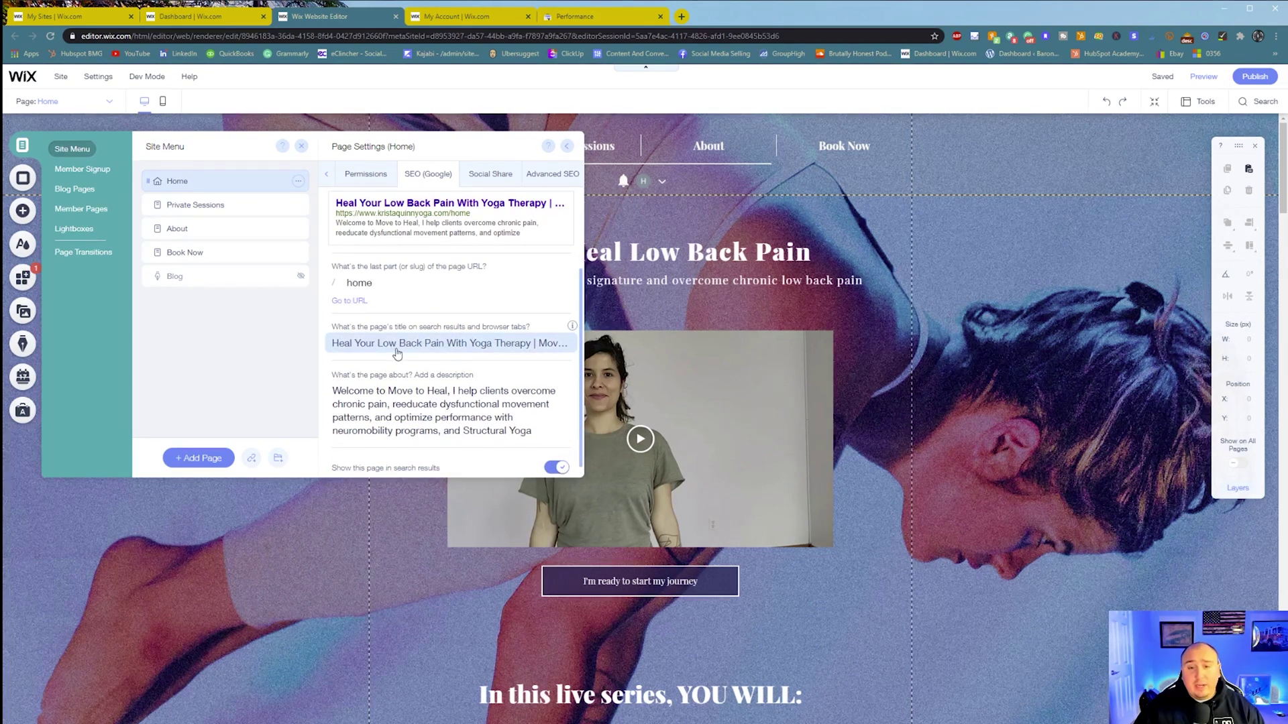
mouse_move(574, 328)
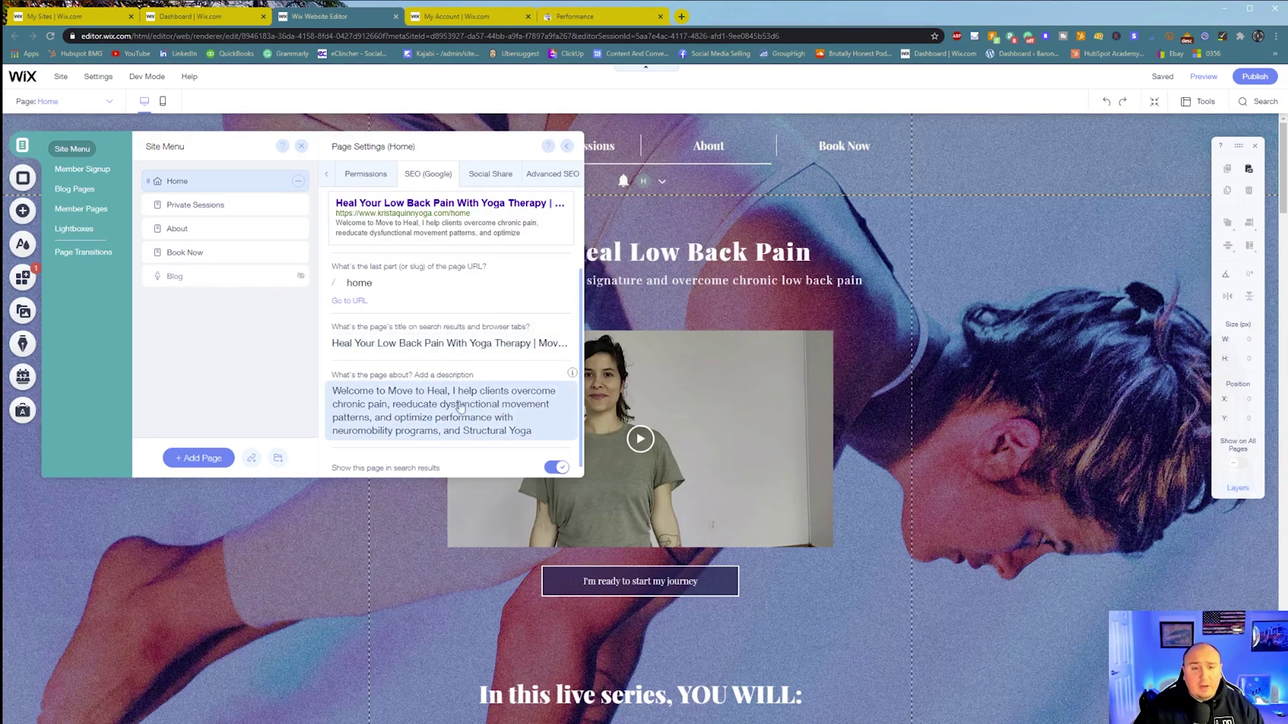
mouse_move(571, 374)
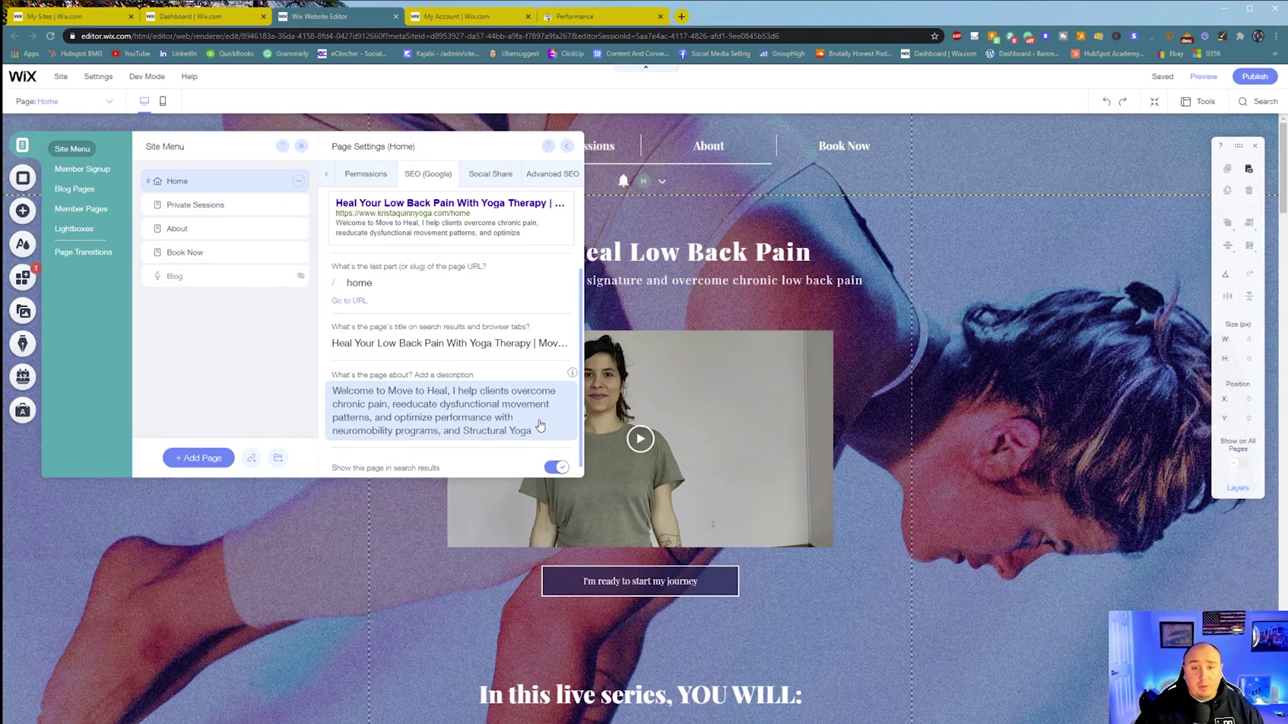
Examine the Home page's structured data markup in its advanced SEO settings.
click(550, 181)
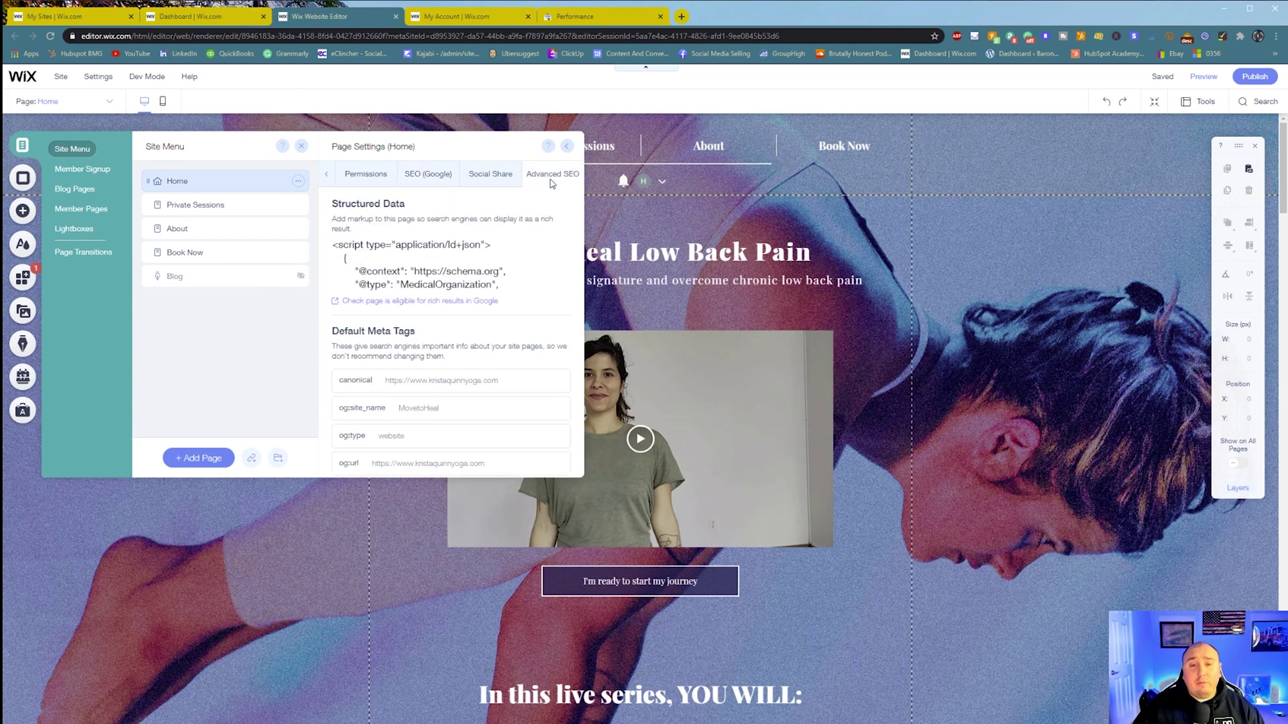
click(516, 265)
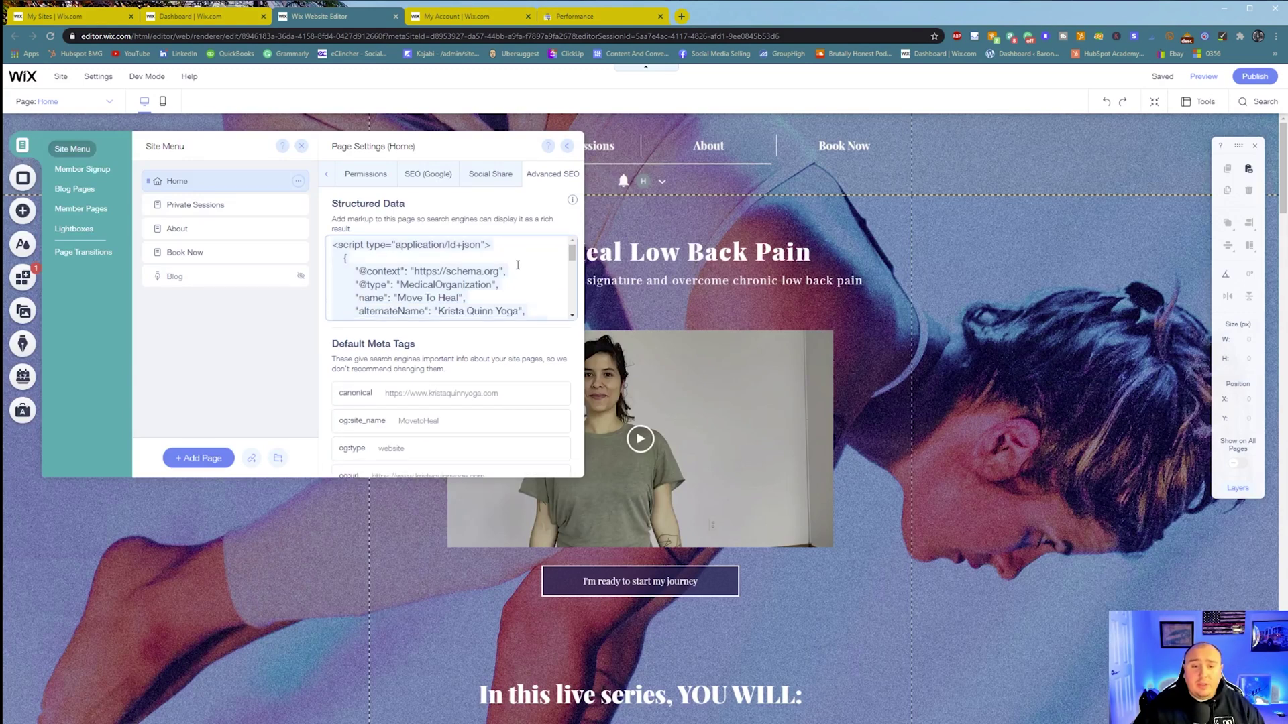
scroll(523, 282, down, 8)
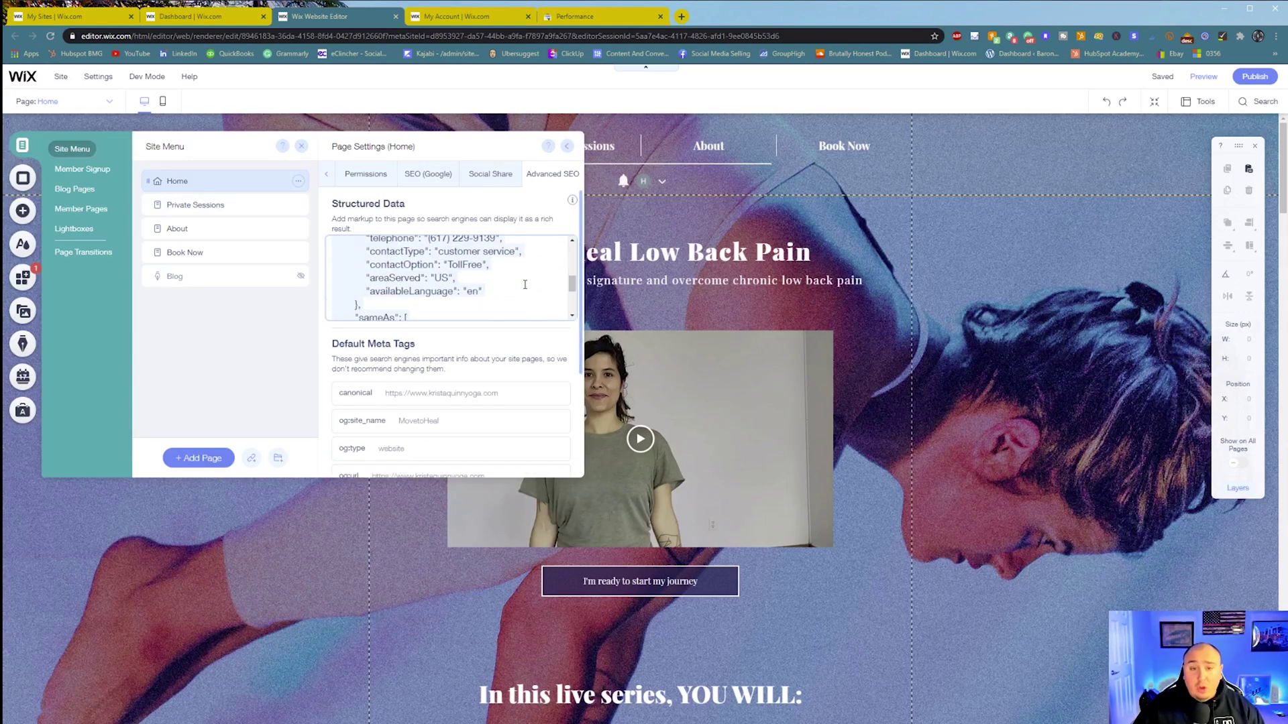
scroll(524, 284, down, 2)
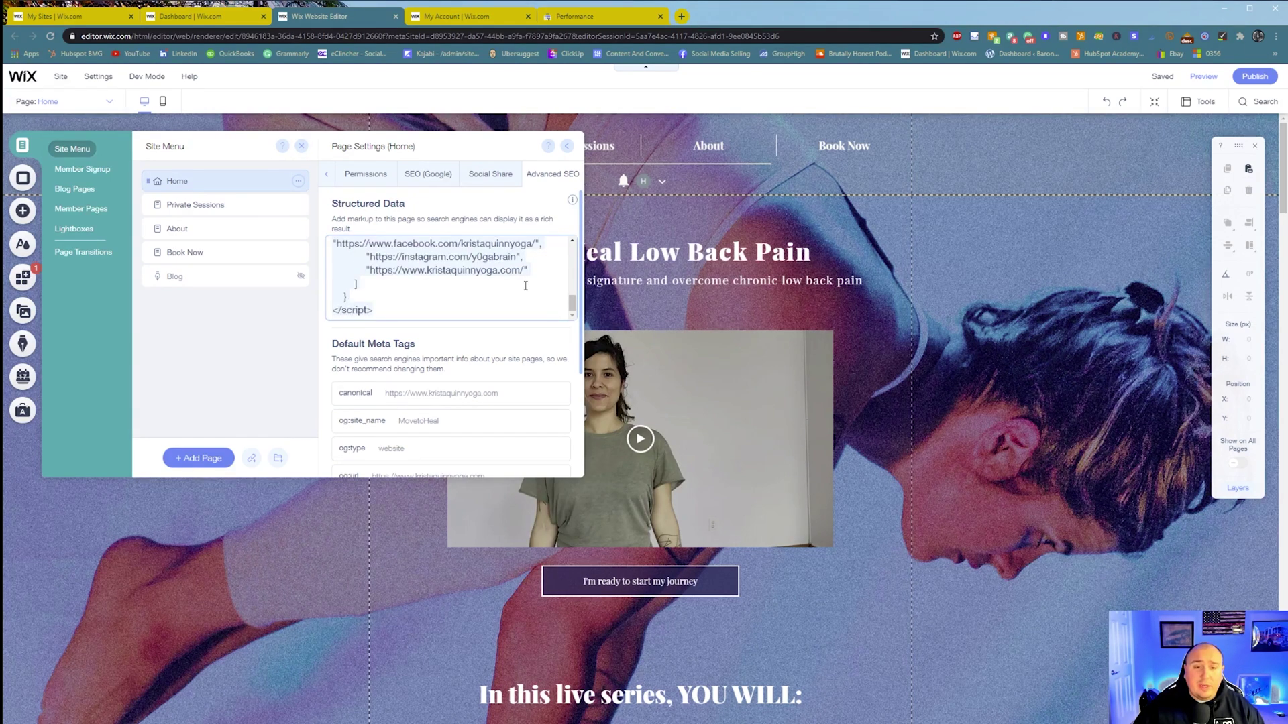
scroll(525, 285, up, 10)
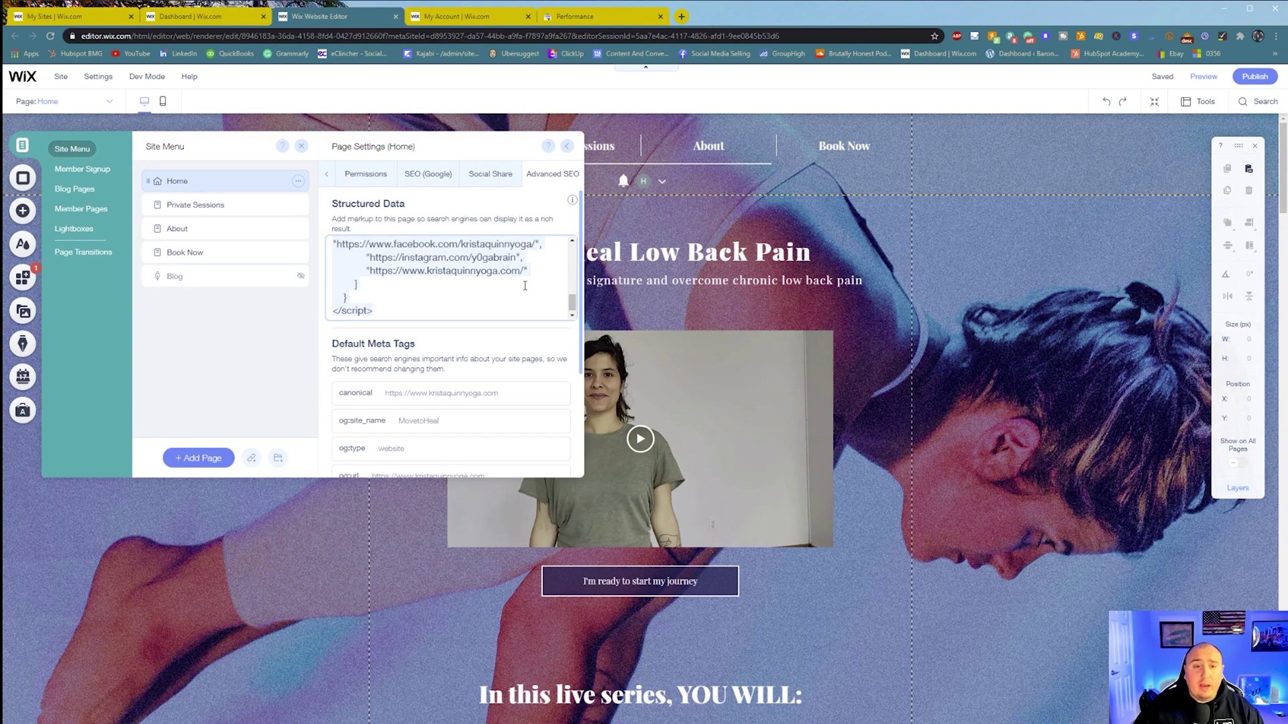
scroll(523, 288, down, 2)
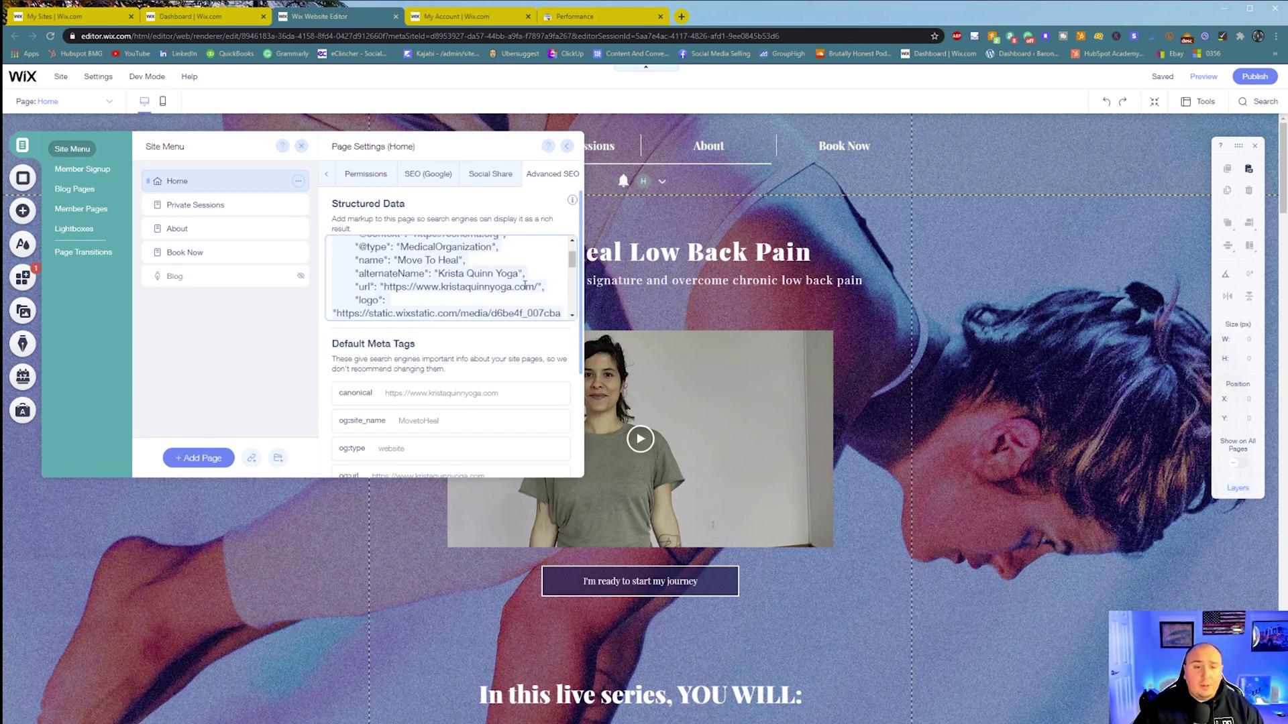
click(529, 349)
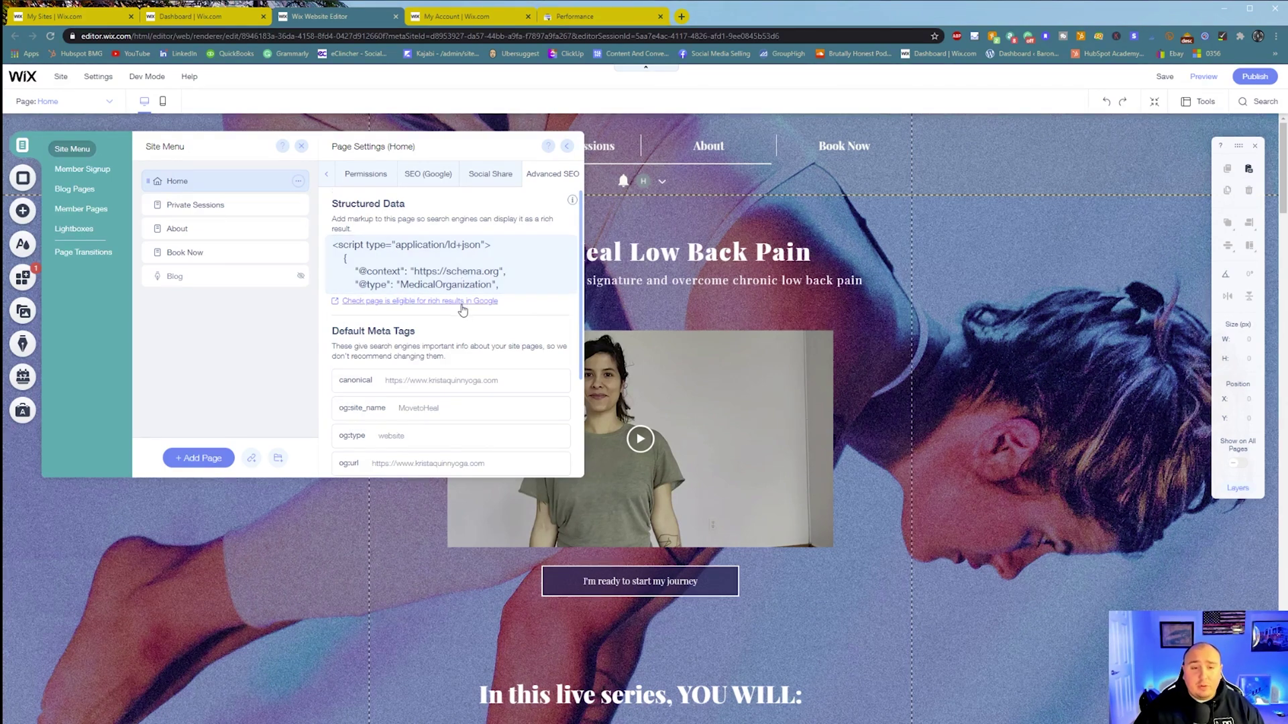
Review the Home page's default meta tags and custom keywords tag code, closing the tag and page settings without editing them.
scroll(465, 310, down, 1)
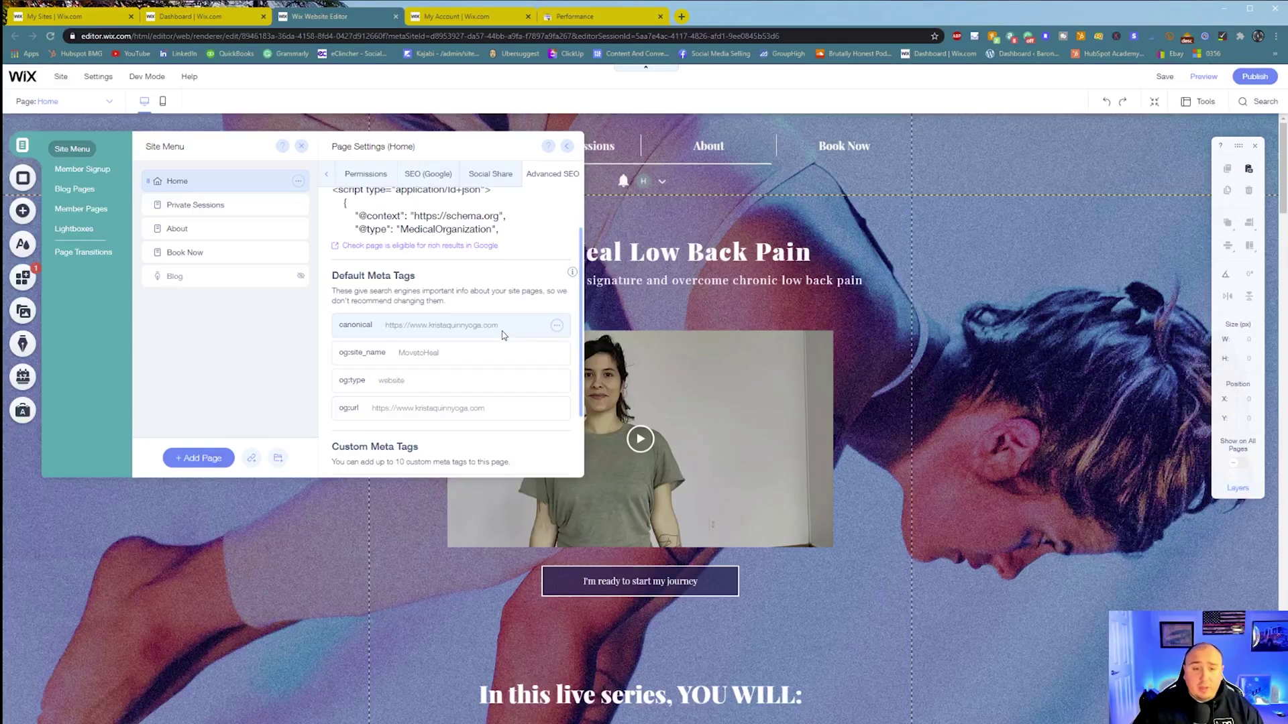
scroll(503, 332, down, 1)
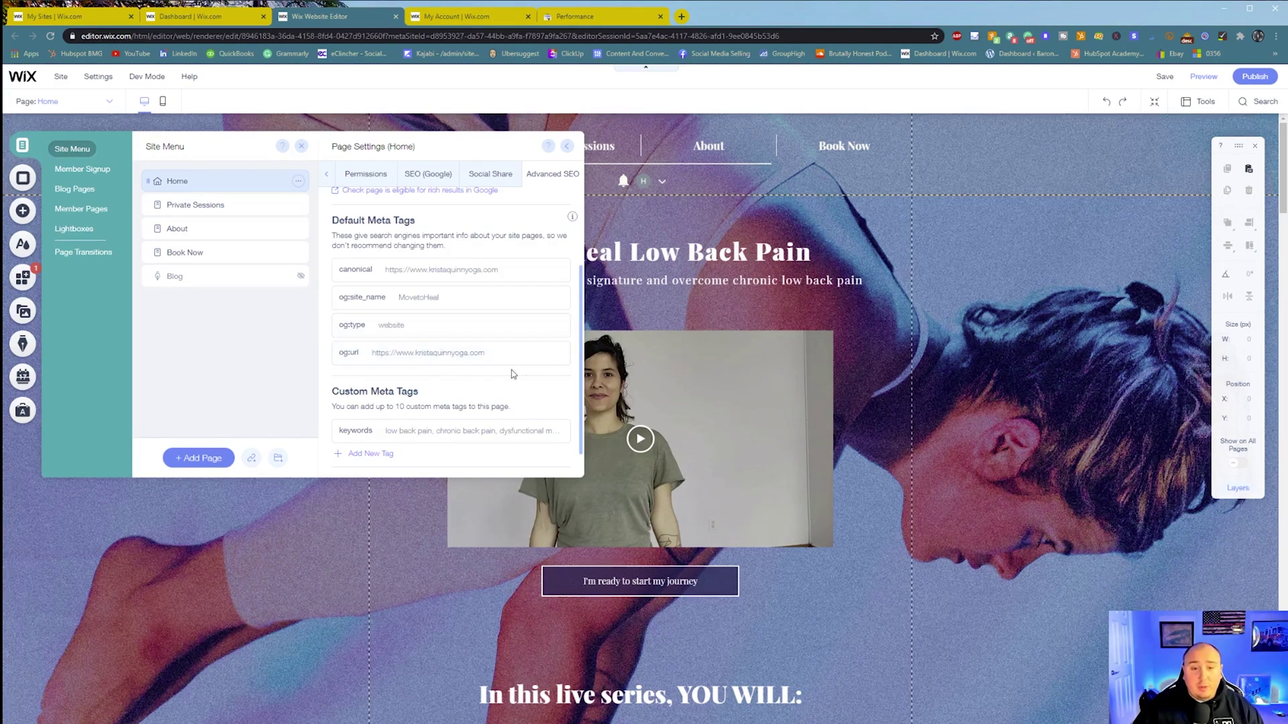
scroll(543, 382, down, 1)
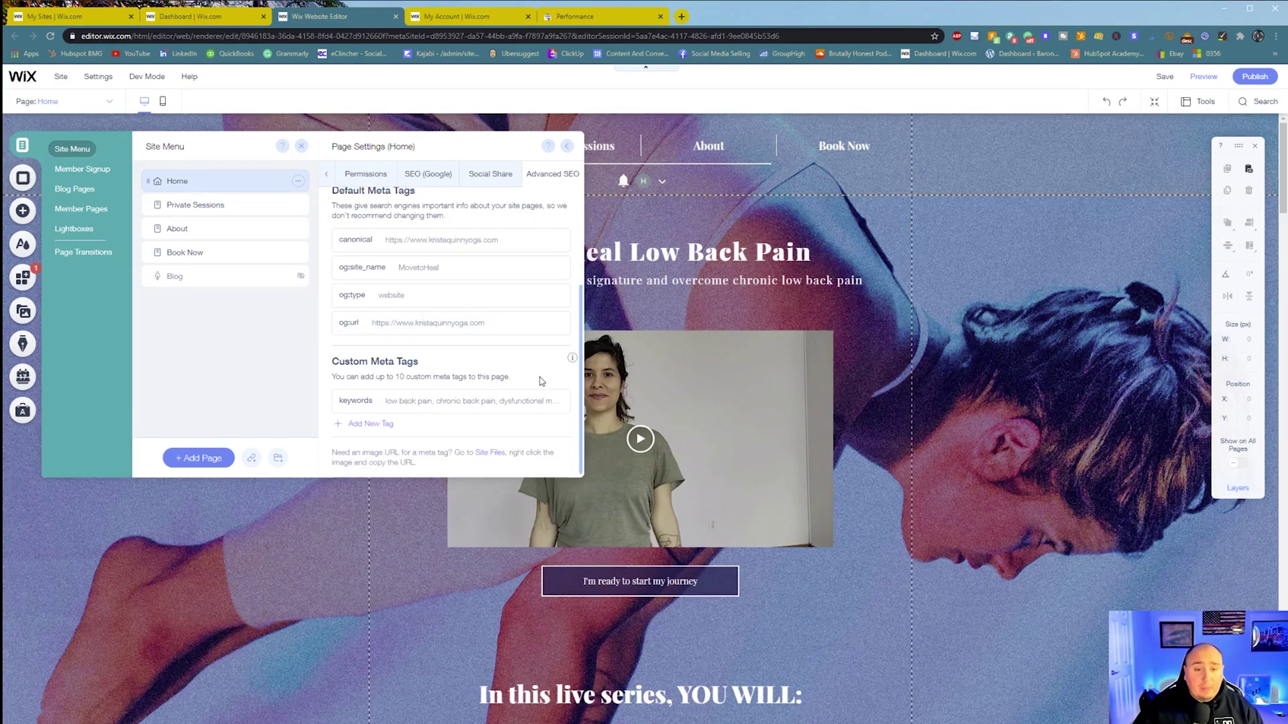
click(454, 403)
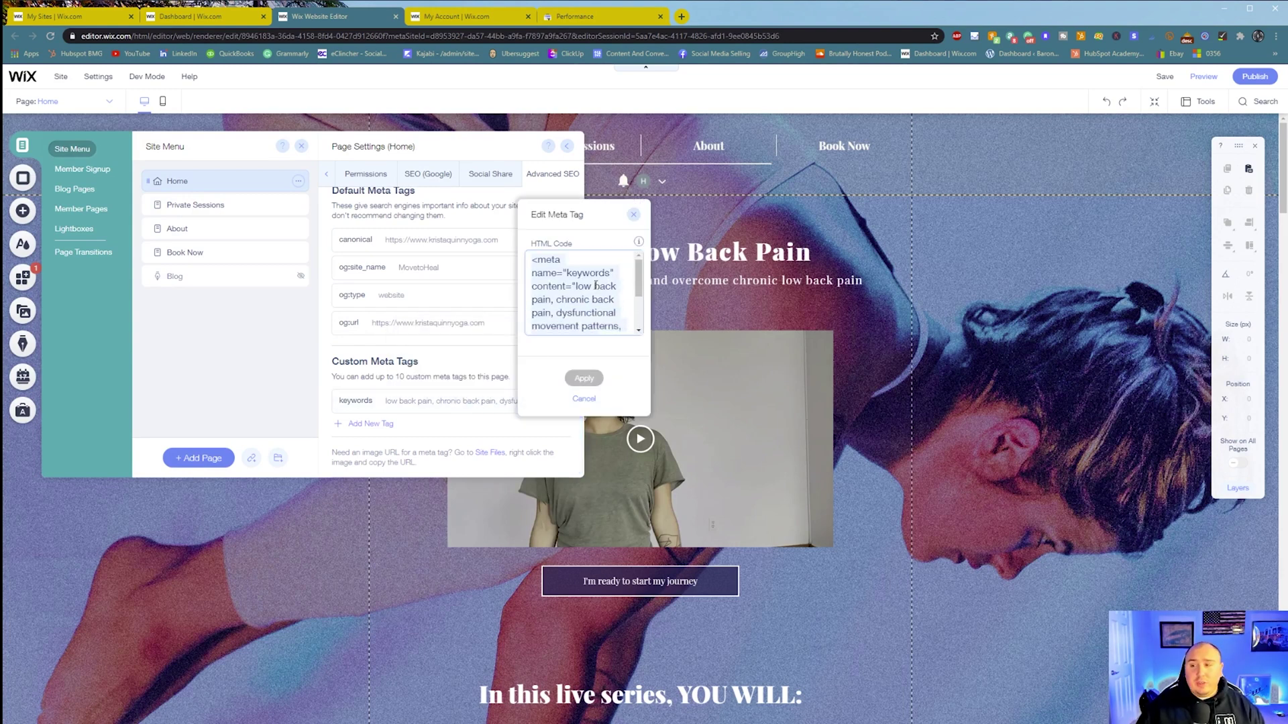
click(623, 282)
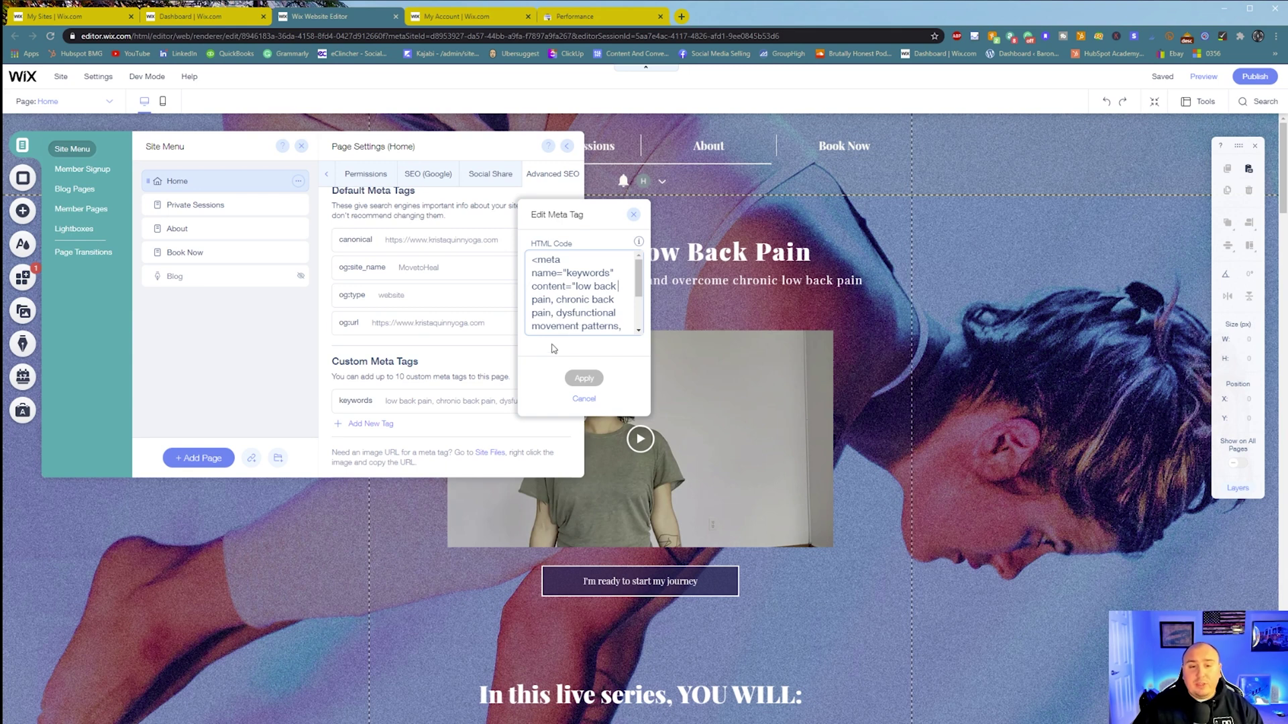
click(634, 216)
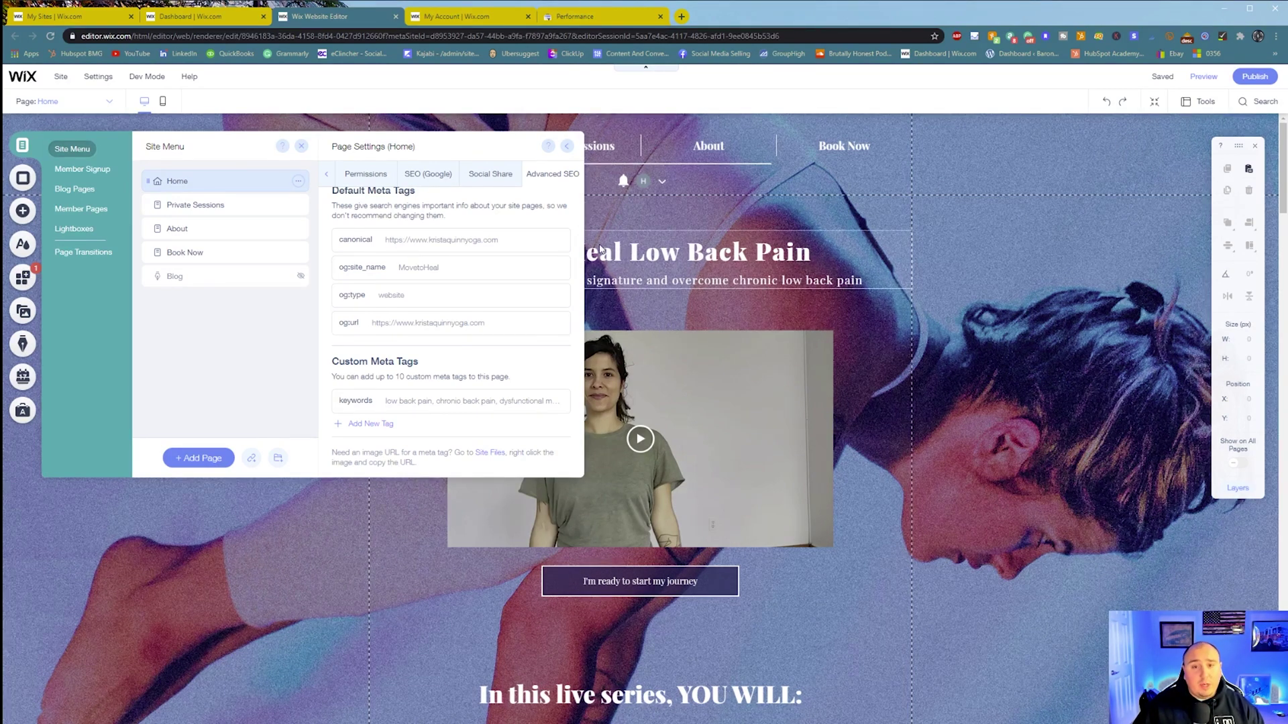
click(566, 147)
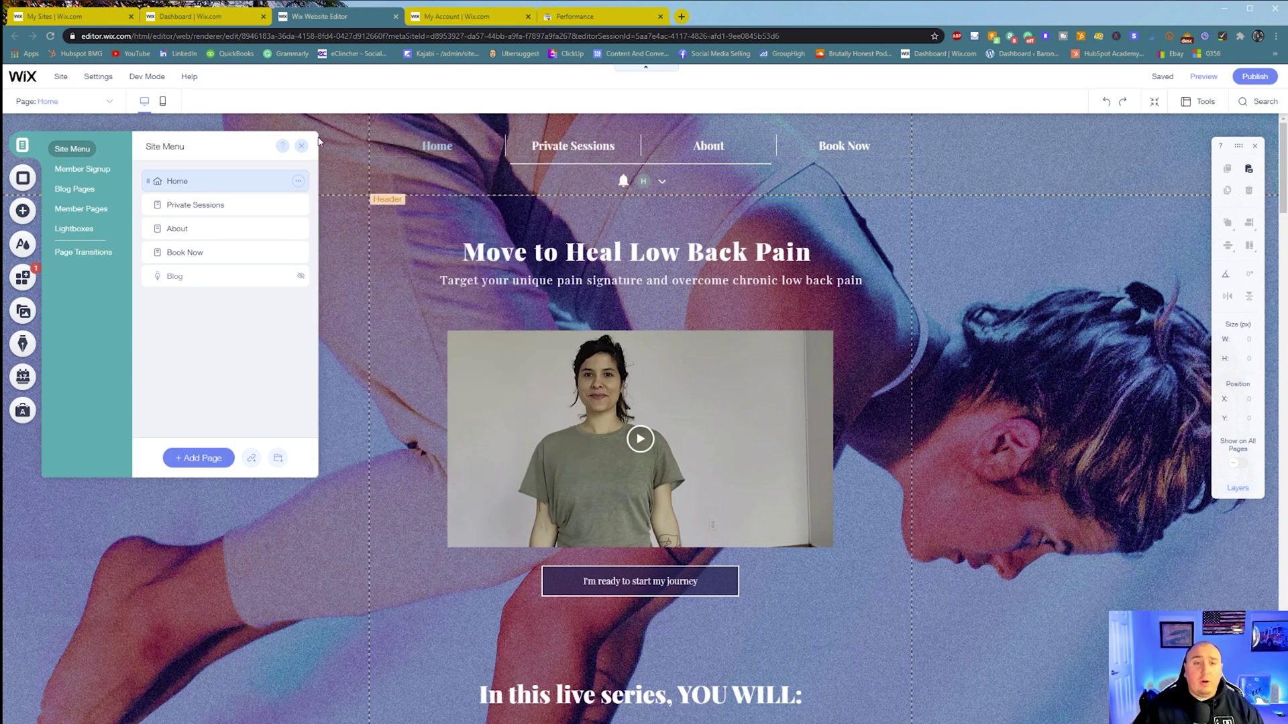
Switch to Google Search Console and start adding a new property.
click(589, 18)
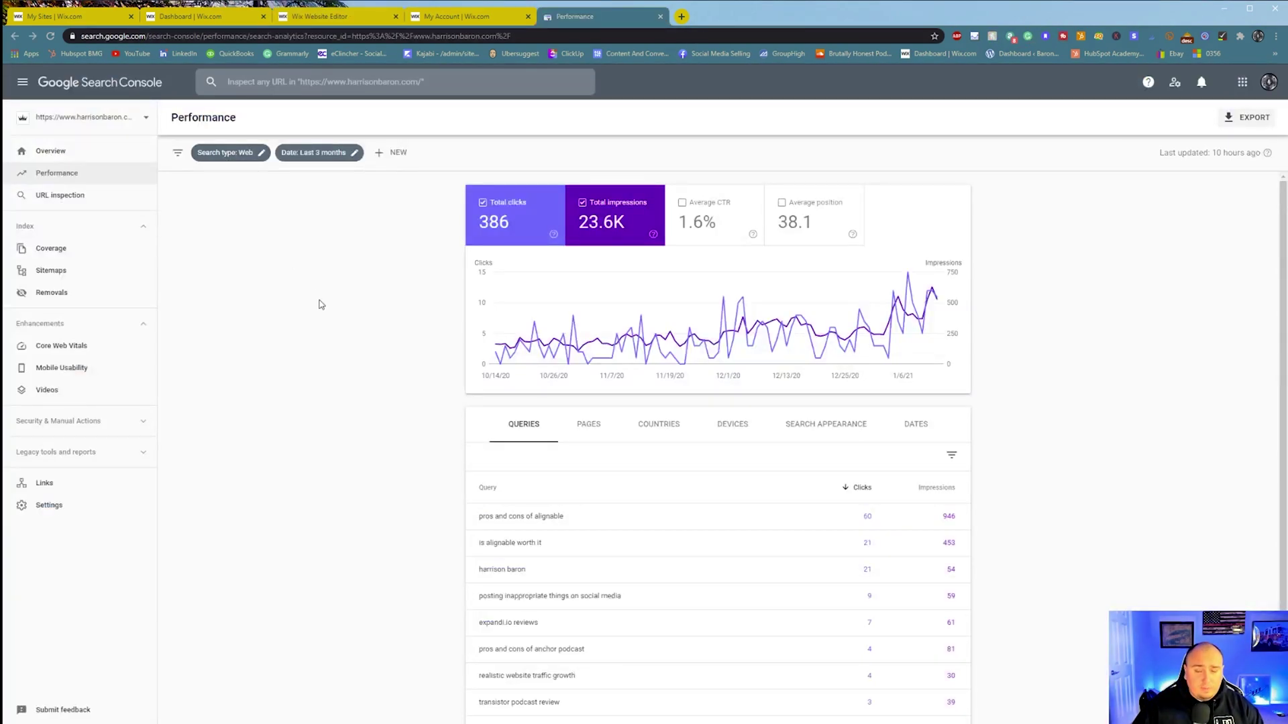
click(75, 118)
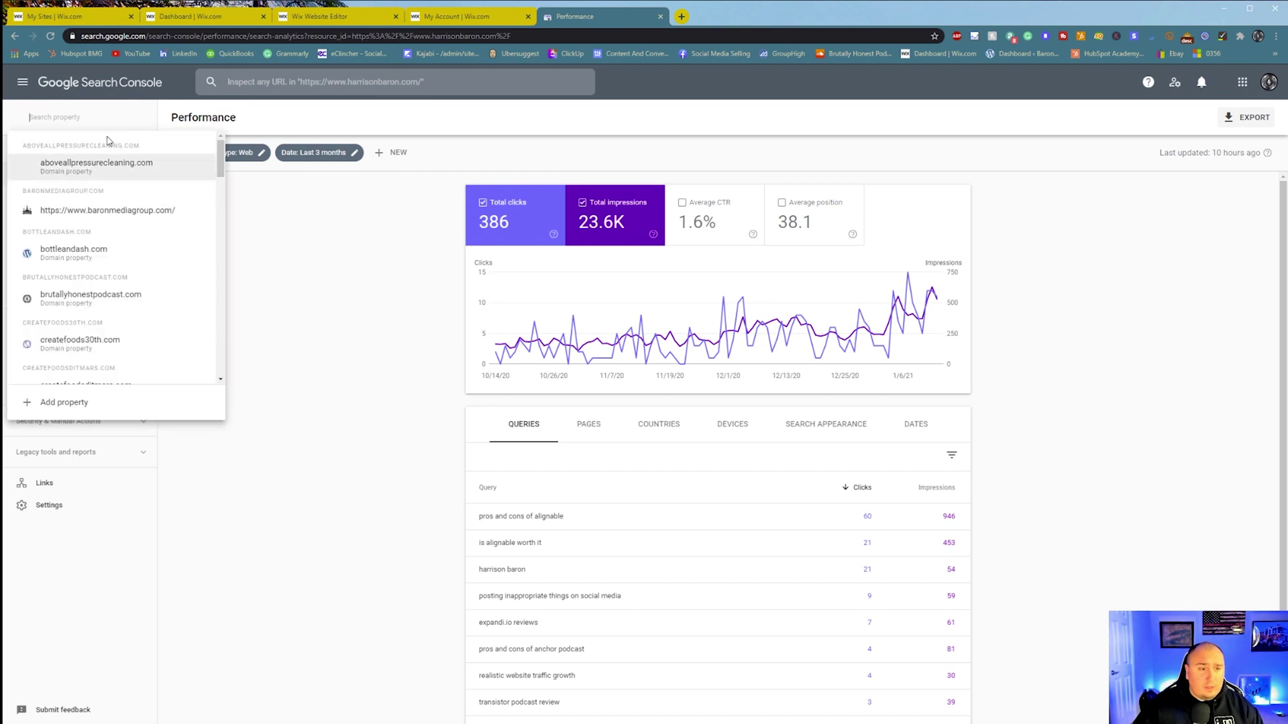
click(86, 402)
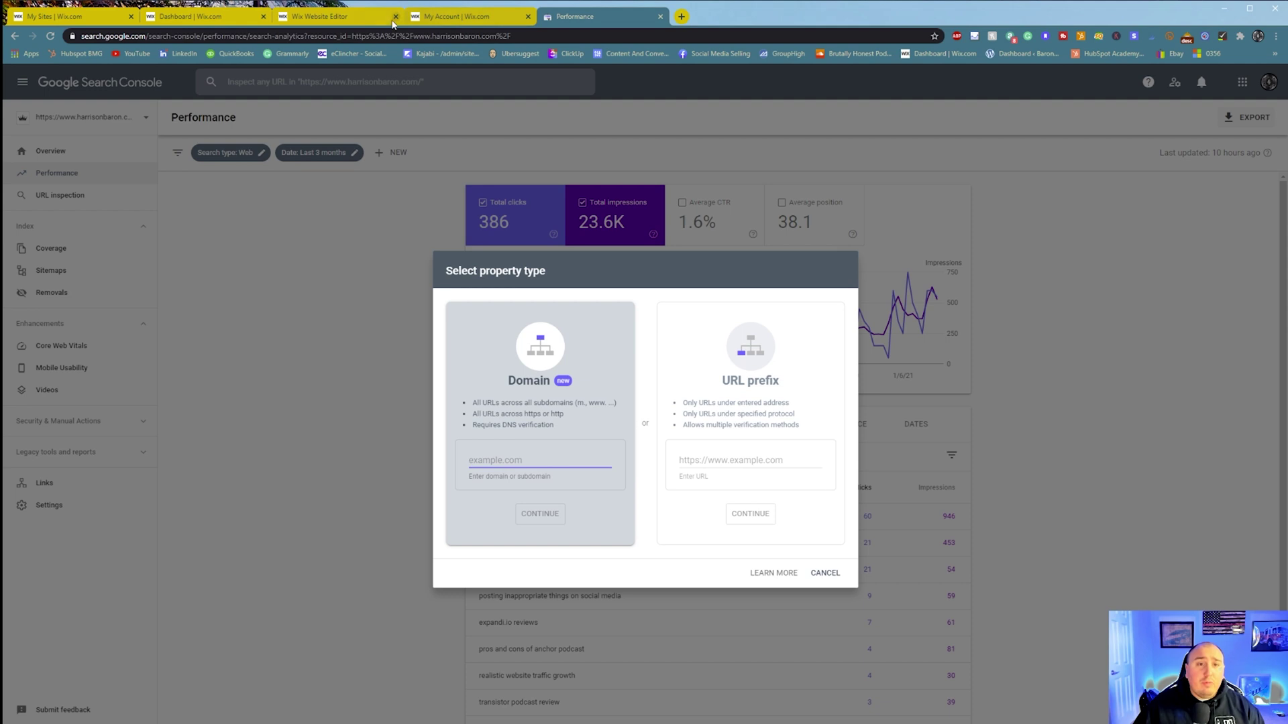
Copy the MovetoHeal site's primary domain from the Wix account's domain list and open it in a new browser tab.
click(436, 18)
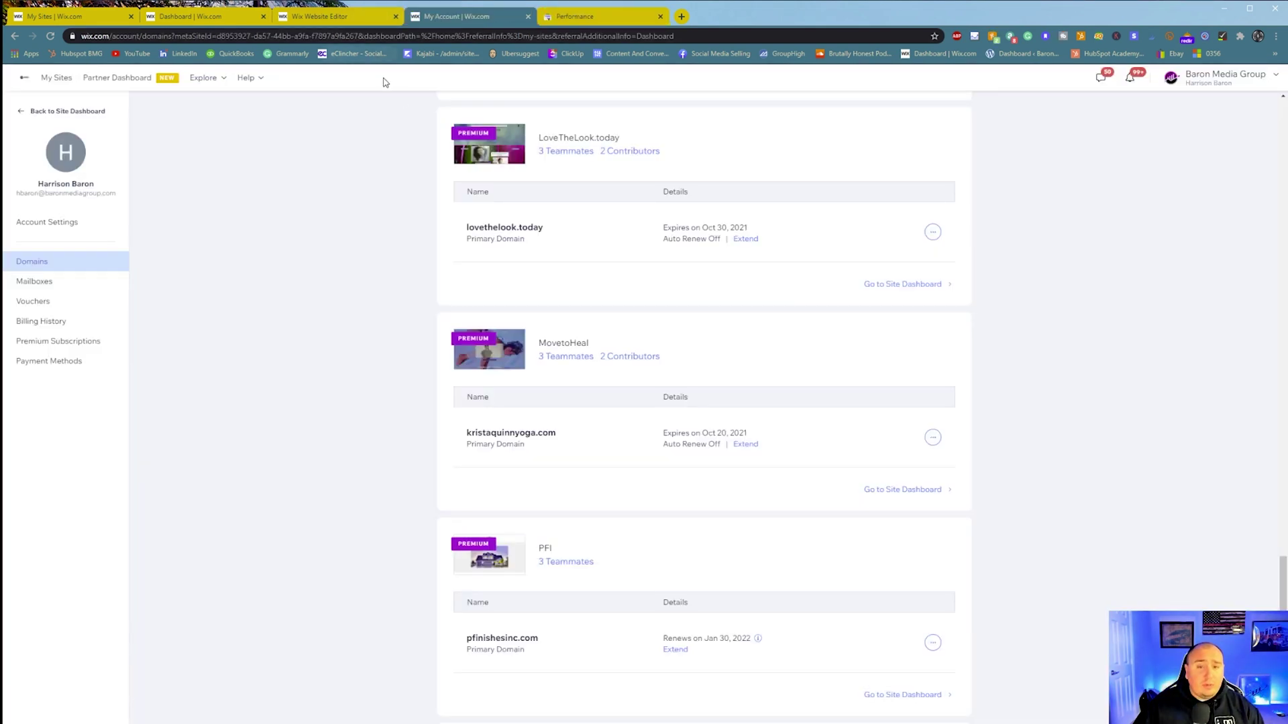
drag(581, 432, 467, 432)
key(ctrl+c)
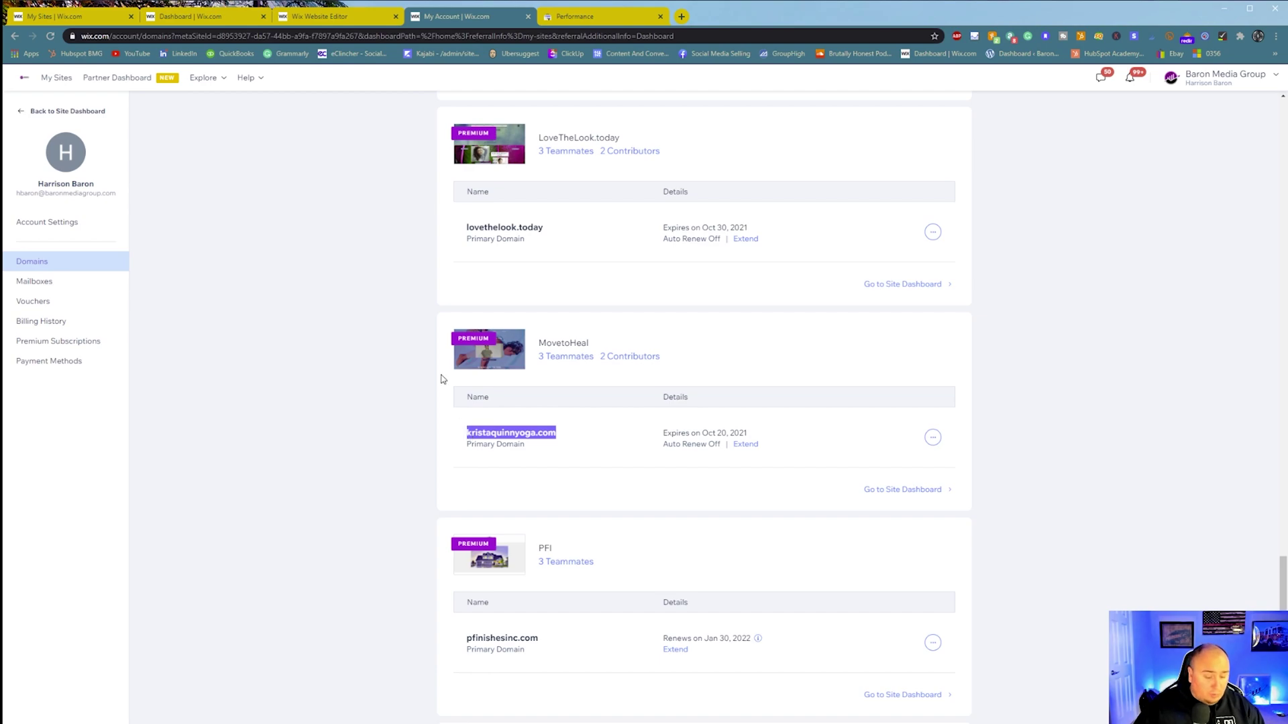
key(ctrl+t)
key(ctrl+v)
key(Return)
Enter the MovetoHeal site's bare domain in Search Console as a Domain property, submit it and close the verification dialog.
click(120, 36)
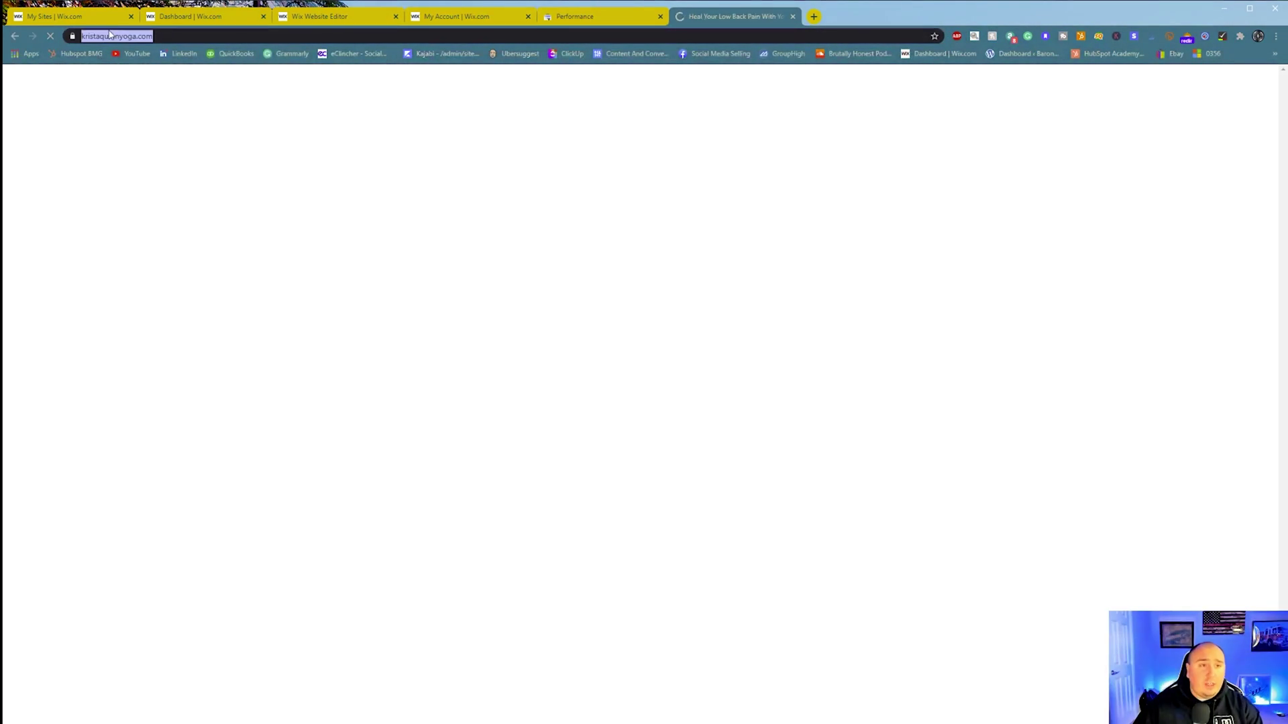
text(0)
key(BackSpace)
key(ctrl+v)
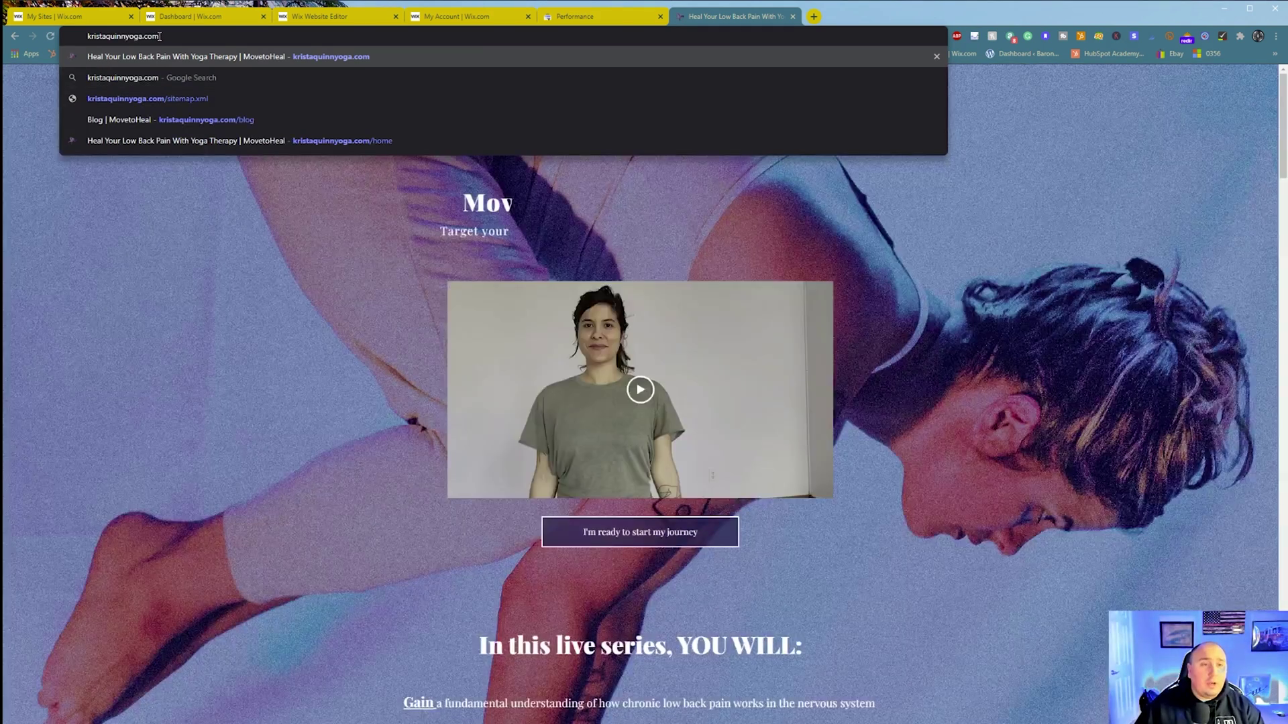
triple_click(160, 36)
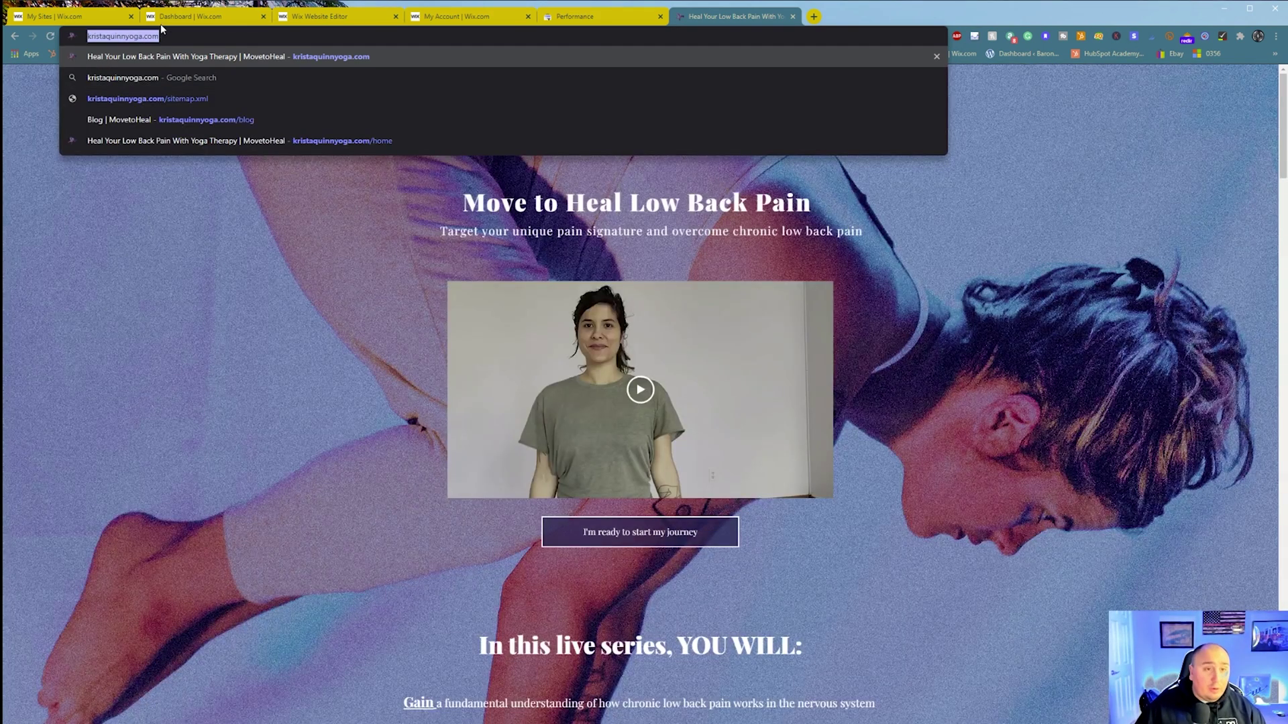
click(631, 17)
key(ctrl+v)
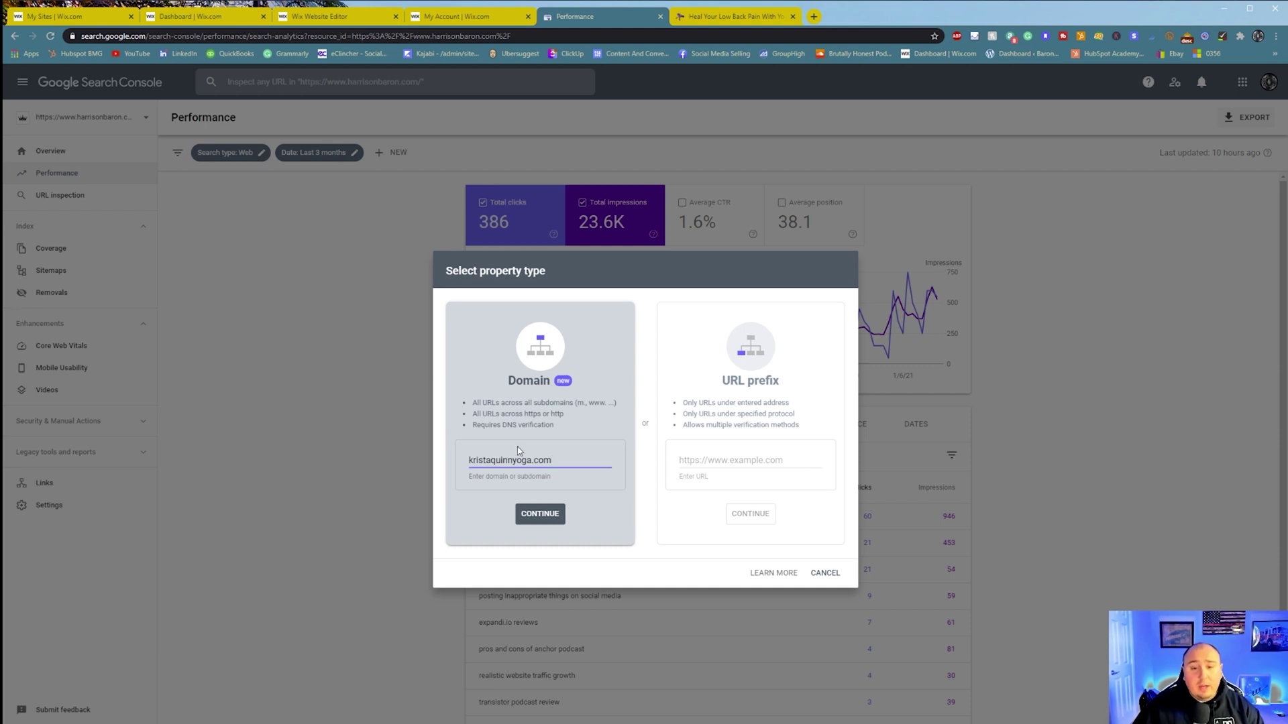
click(546, 522)
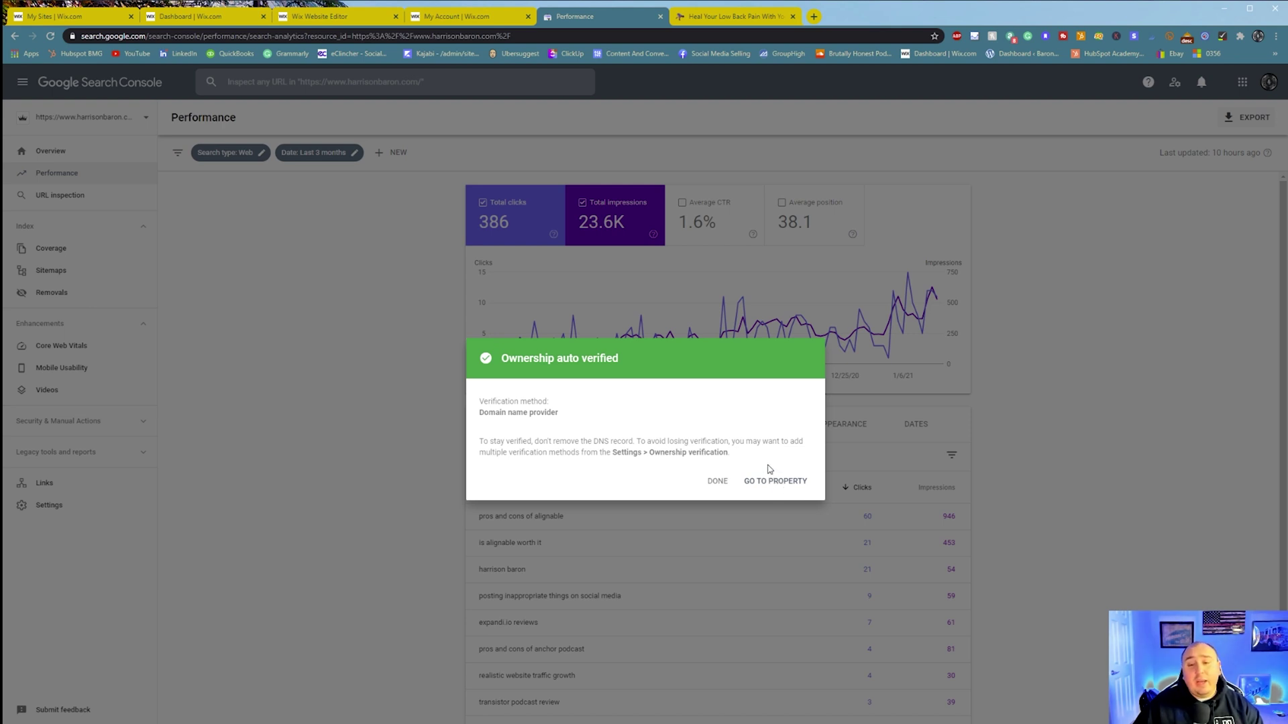
click(714, 486)
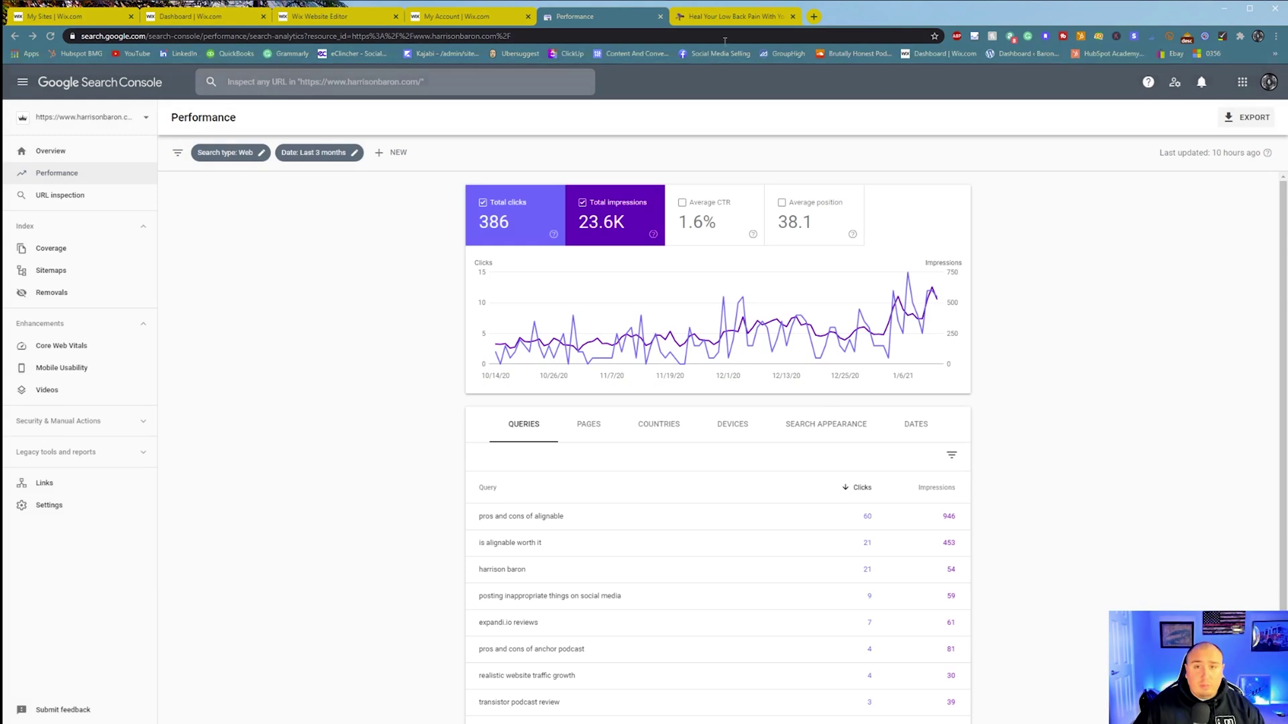
Start adding godaddy.com as another Domain property and continue to its DNS ownership verification.
click(95, 120)
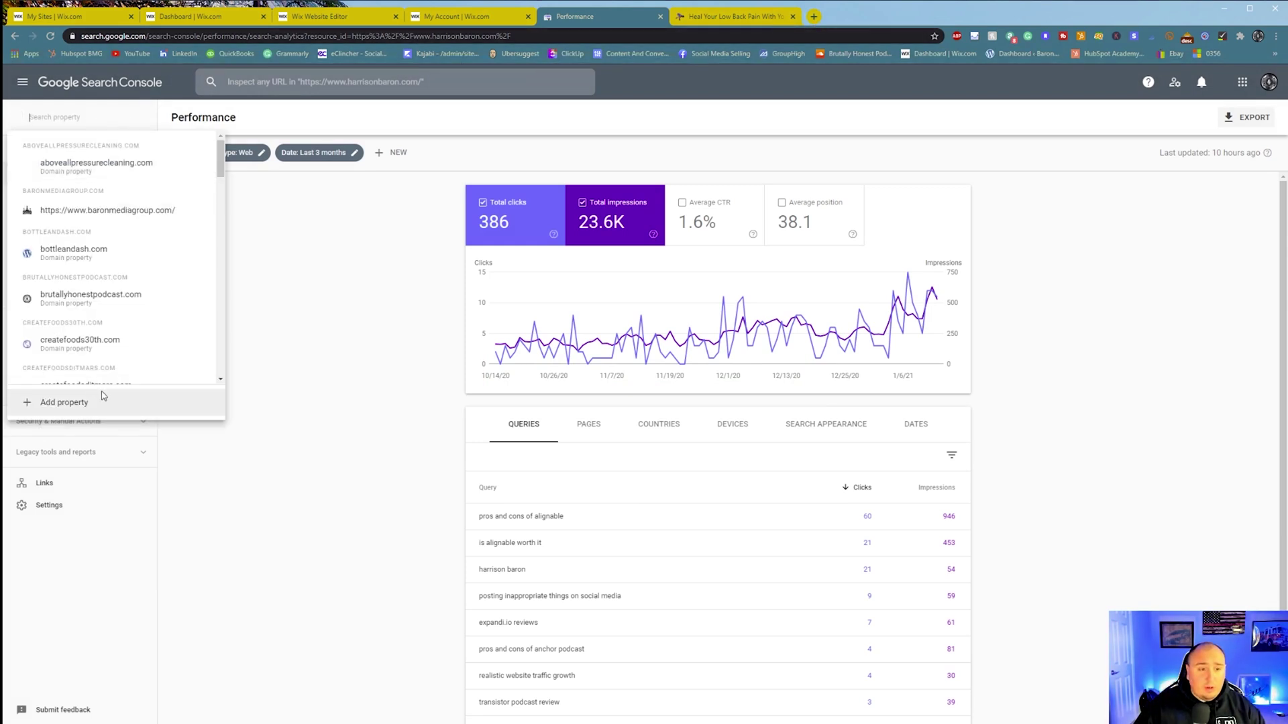
click(94, 402)
text(go)
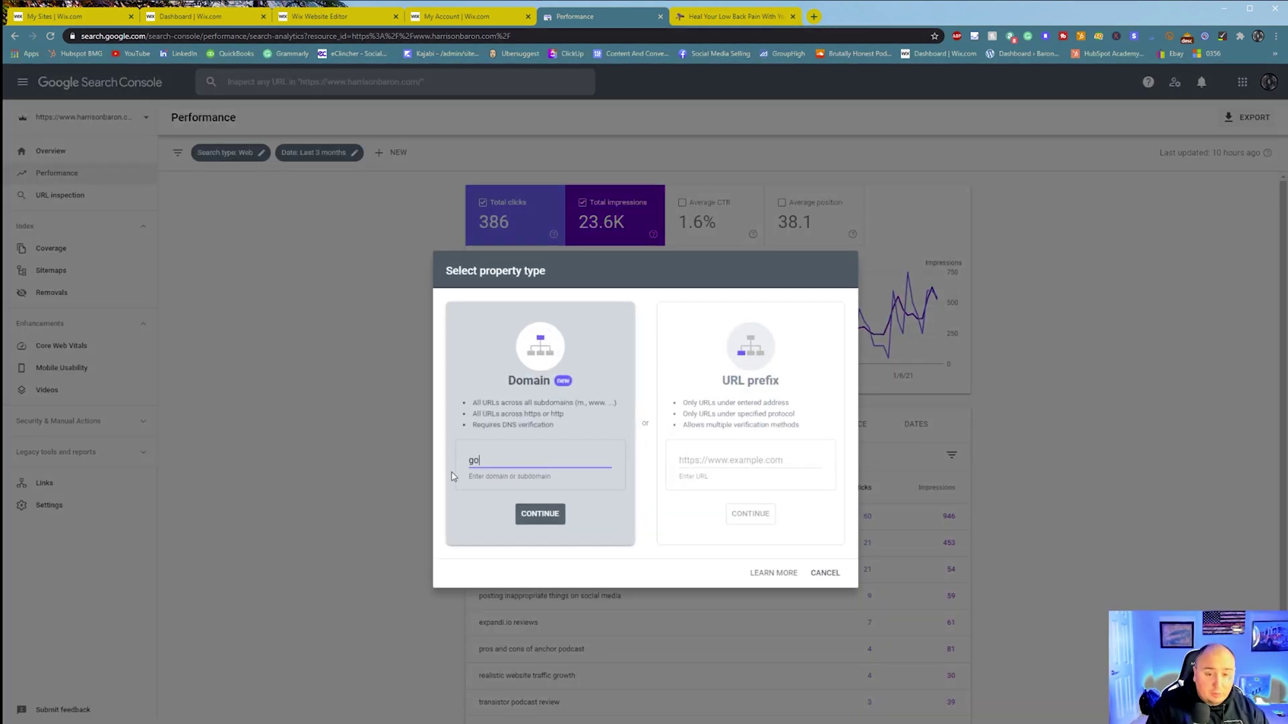
text(daddy.com)
key(Return)
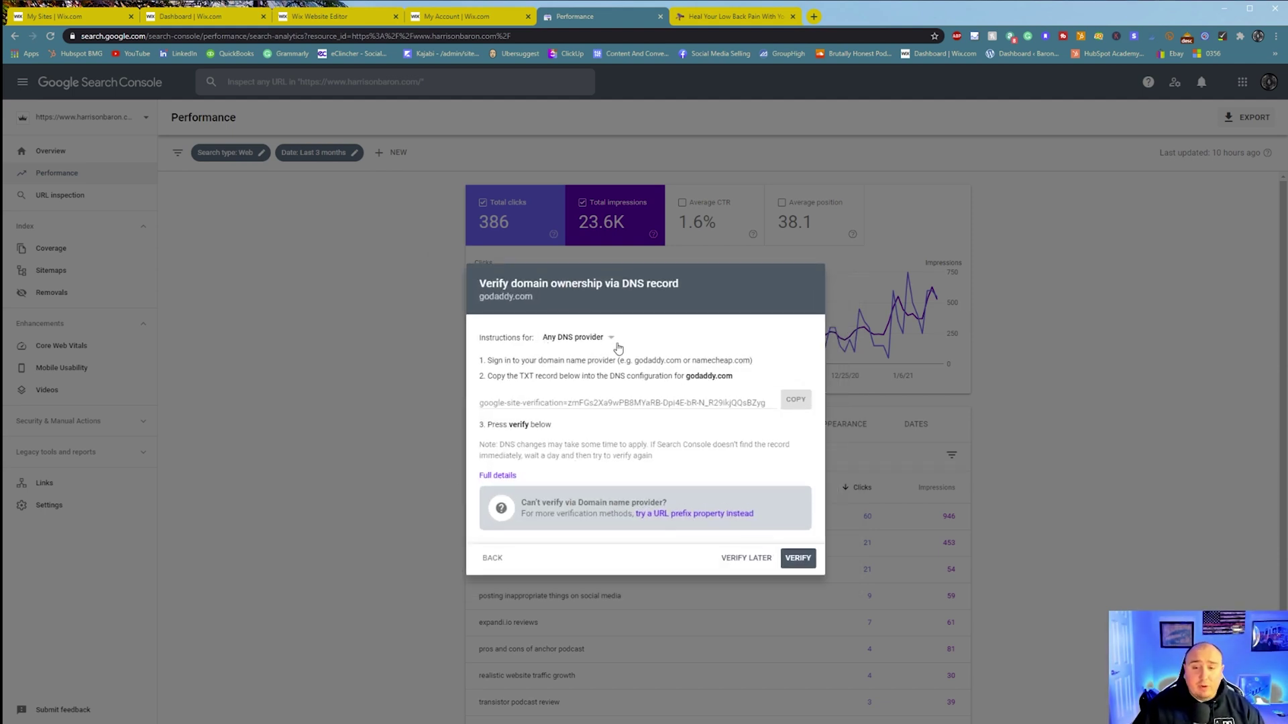
Look through the DNS provider choices for godaddy.com and copy the TXT verification record.
triple_click(588, 405)
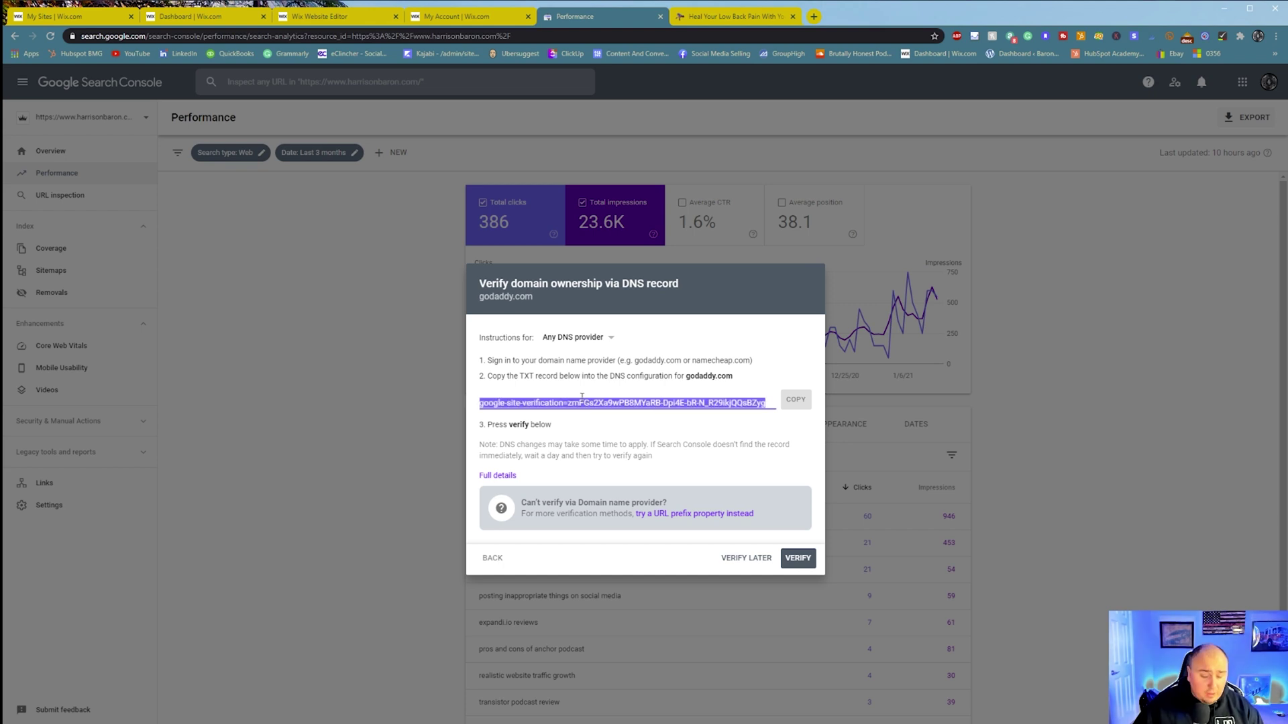
click(787, 405)
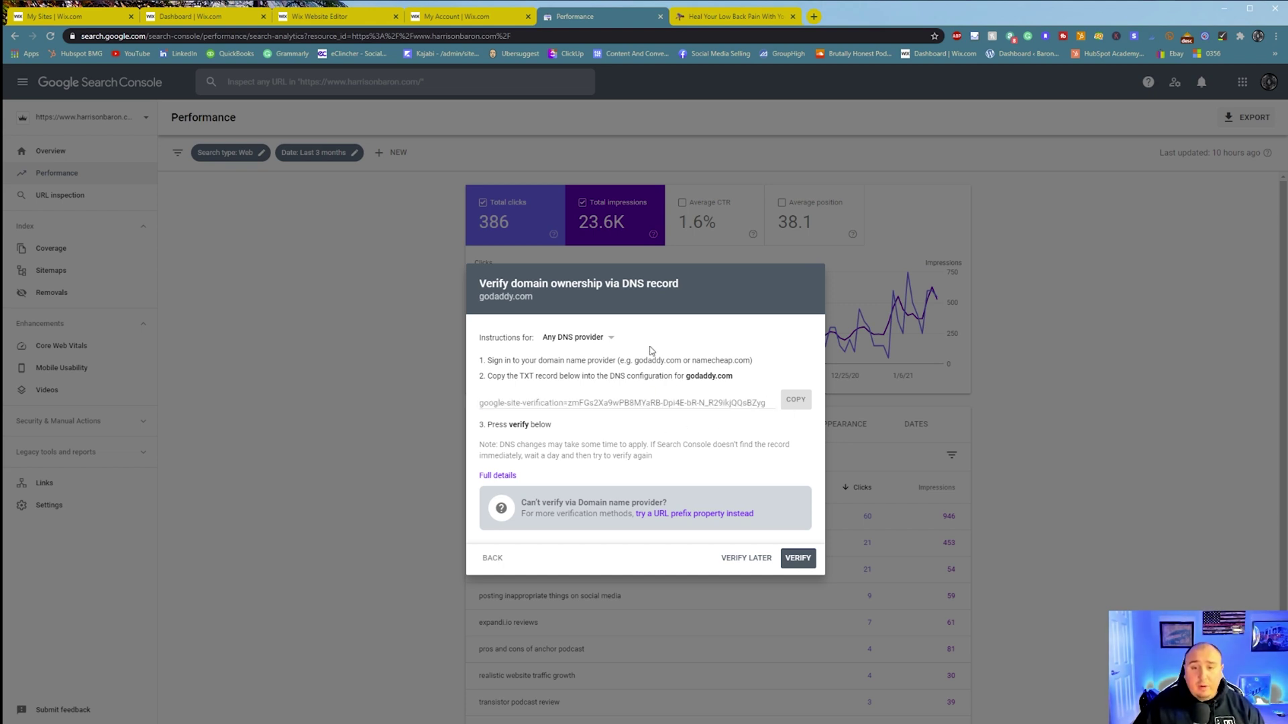
click(607, 340)
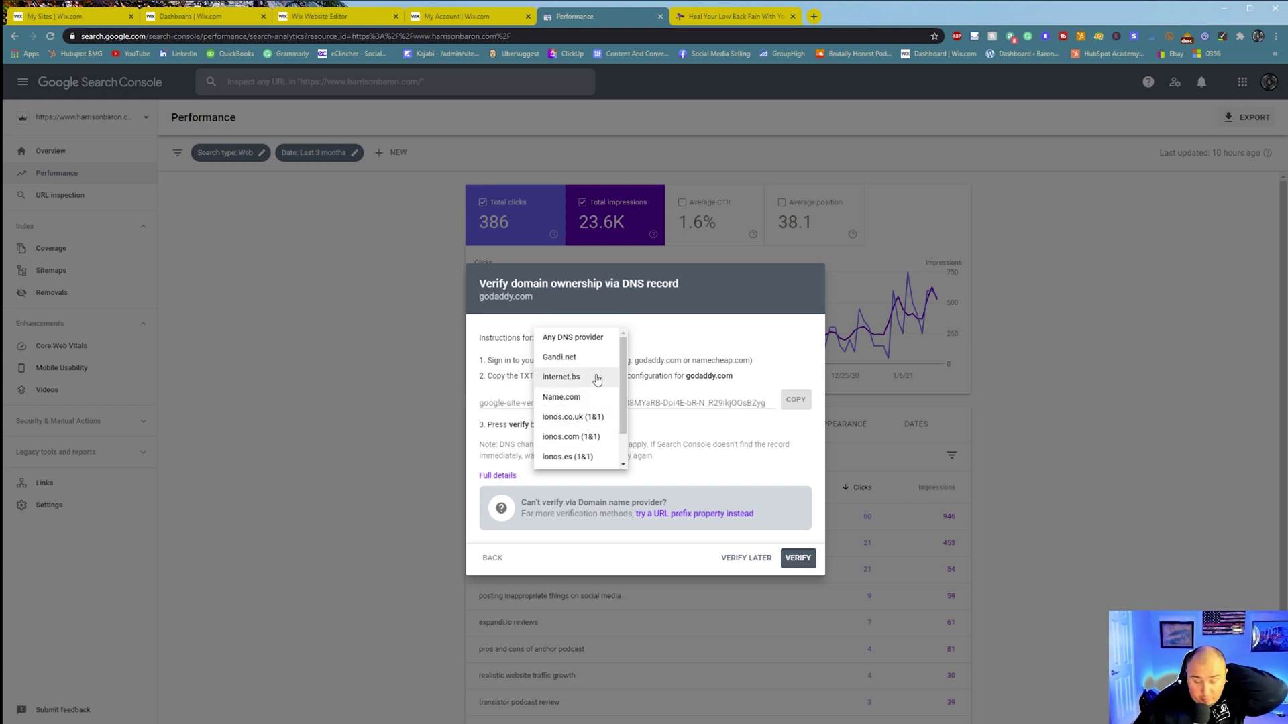
scroll(596, 380, down, 2)
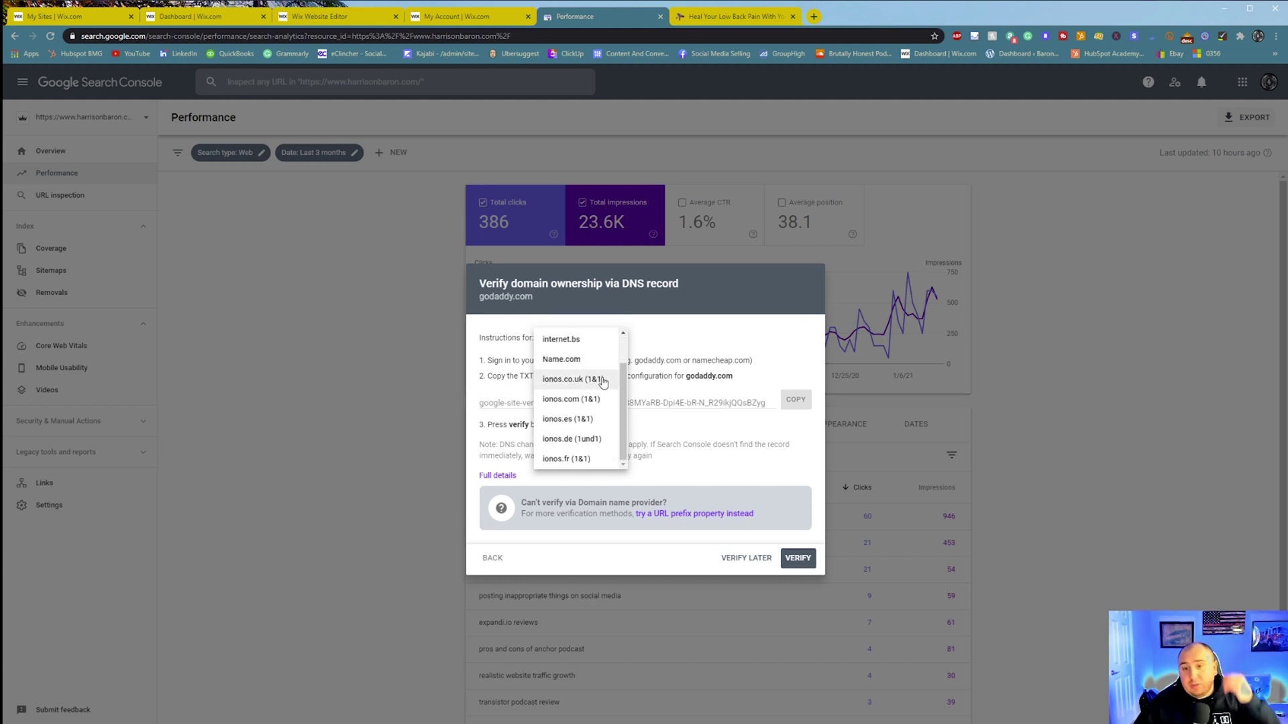
click(693, 356)
click(795, 399)
Switch to the Wix account's domain list and open the DNS records of the MovetoHeal site's domain.
click(462, 16)
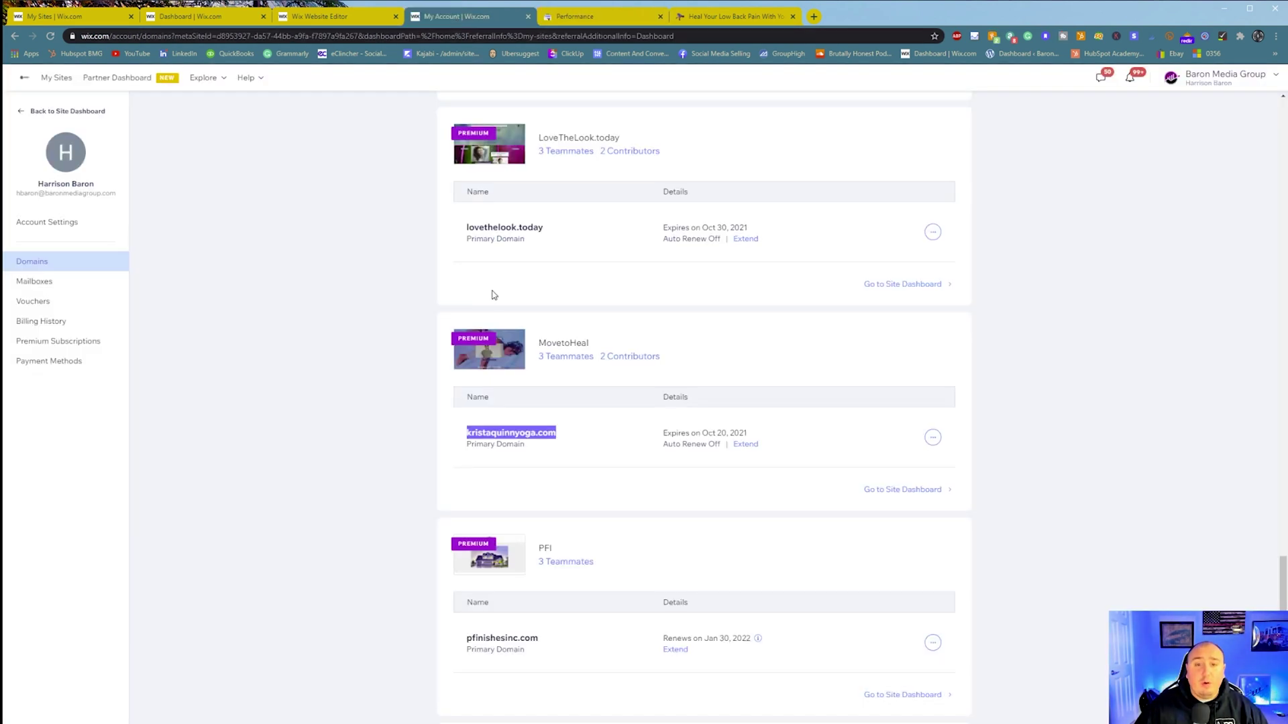
click(610, 453)
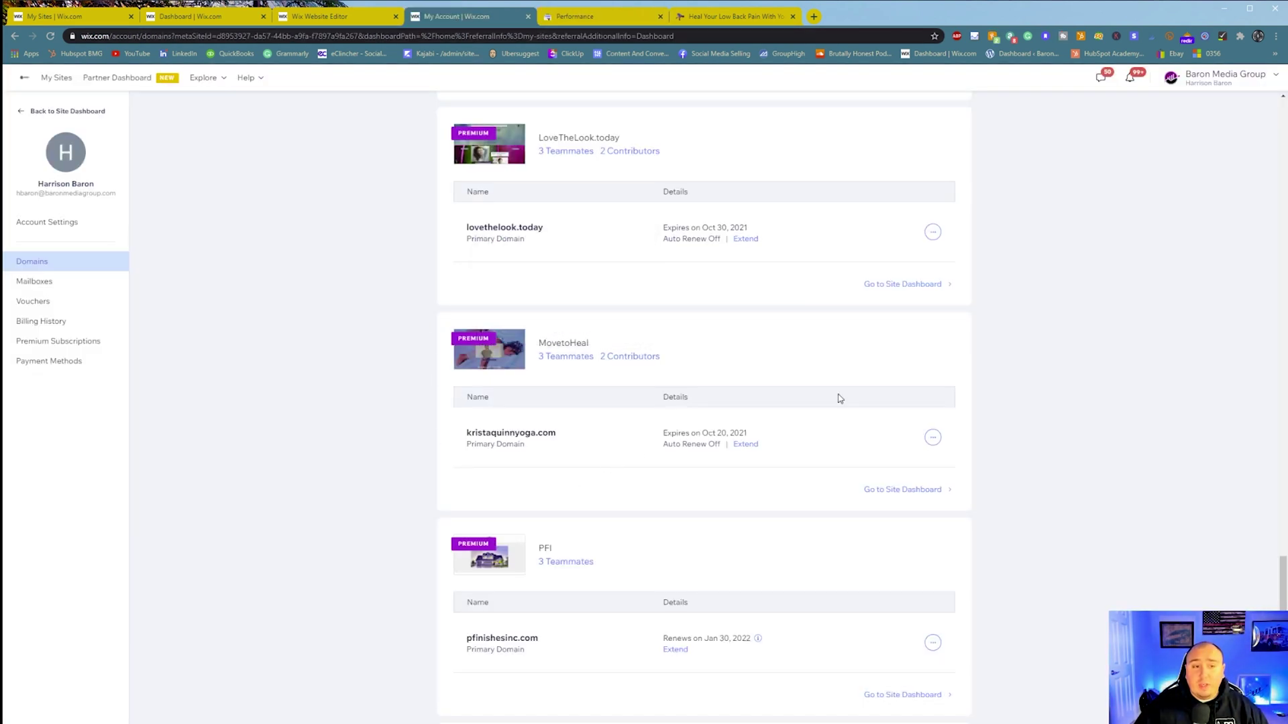
mouse_move(1207, 89)
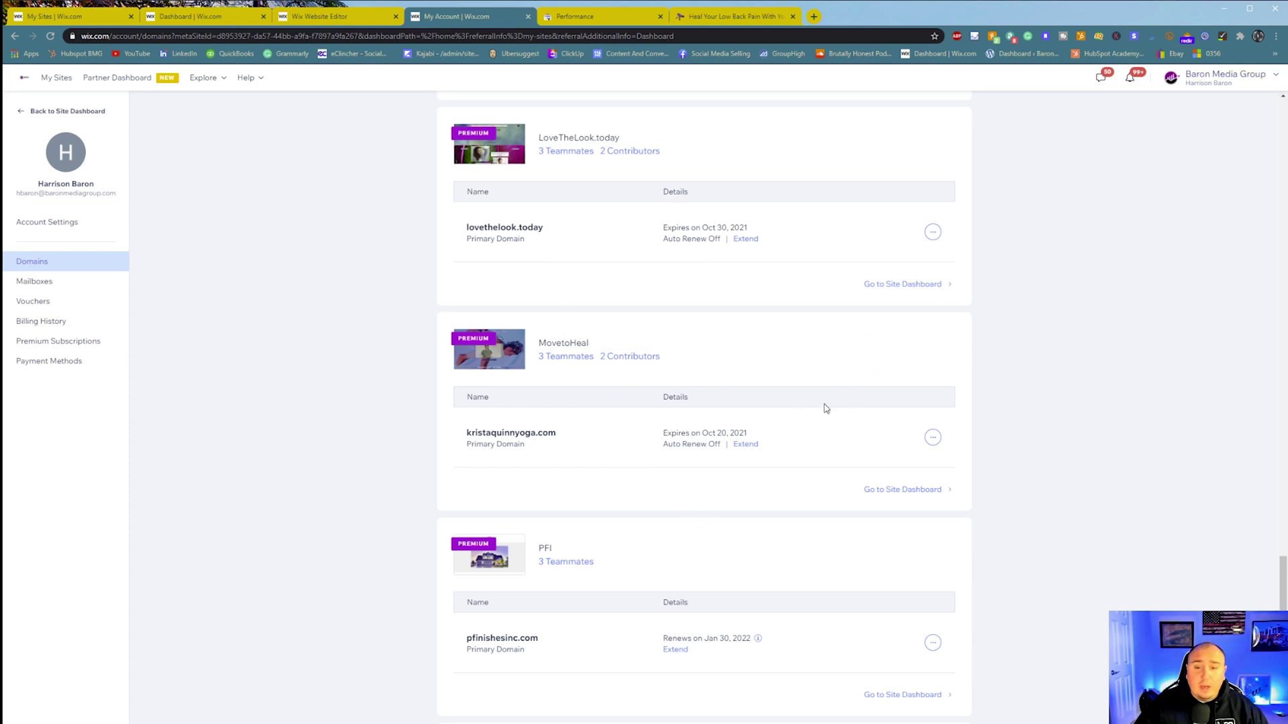
click(932, 437)
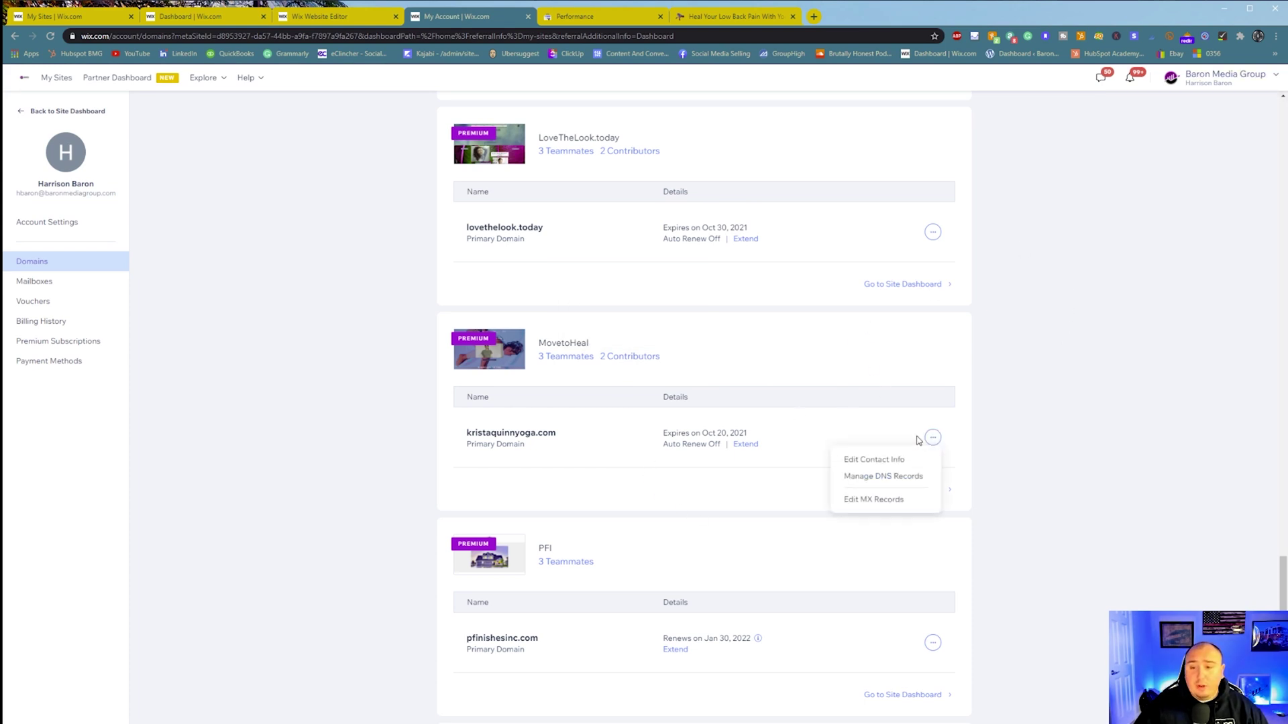
click(892, 477)
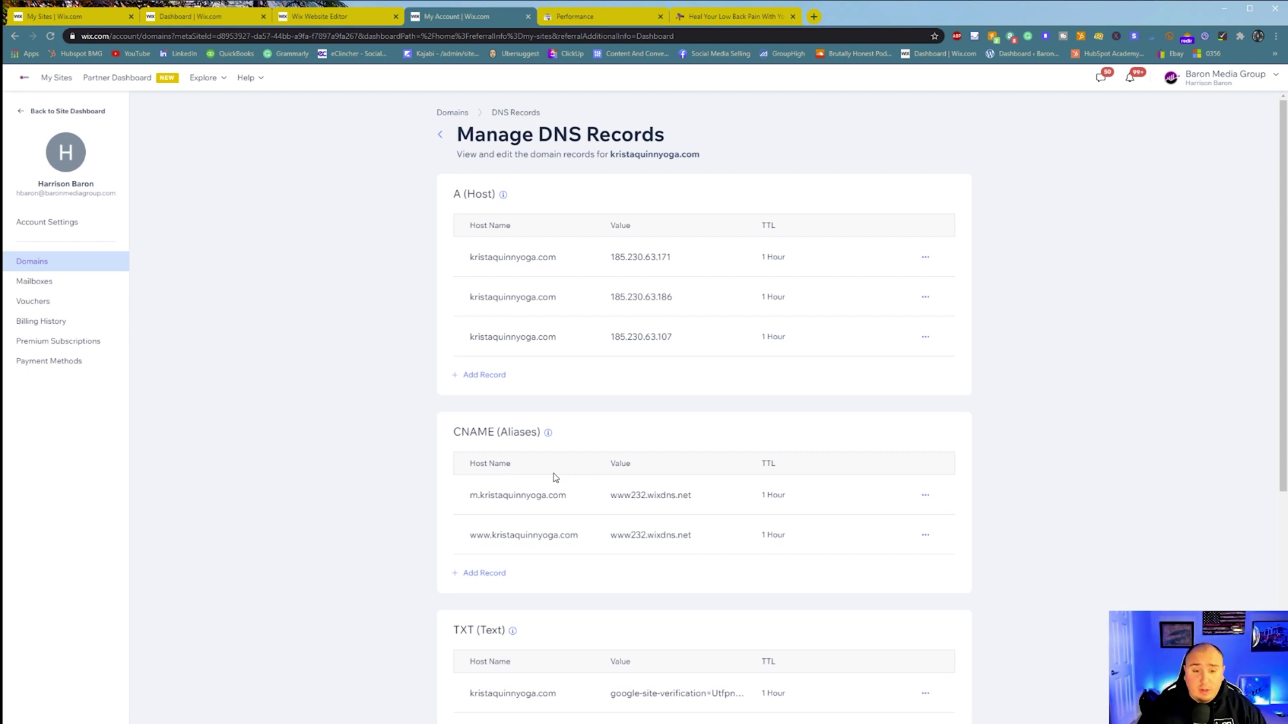
Try adding a TXT record with the copied Google site verification code as its value, cancelling without saving.
scroll(426, 526, down, 2)
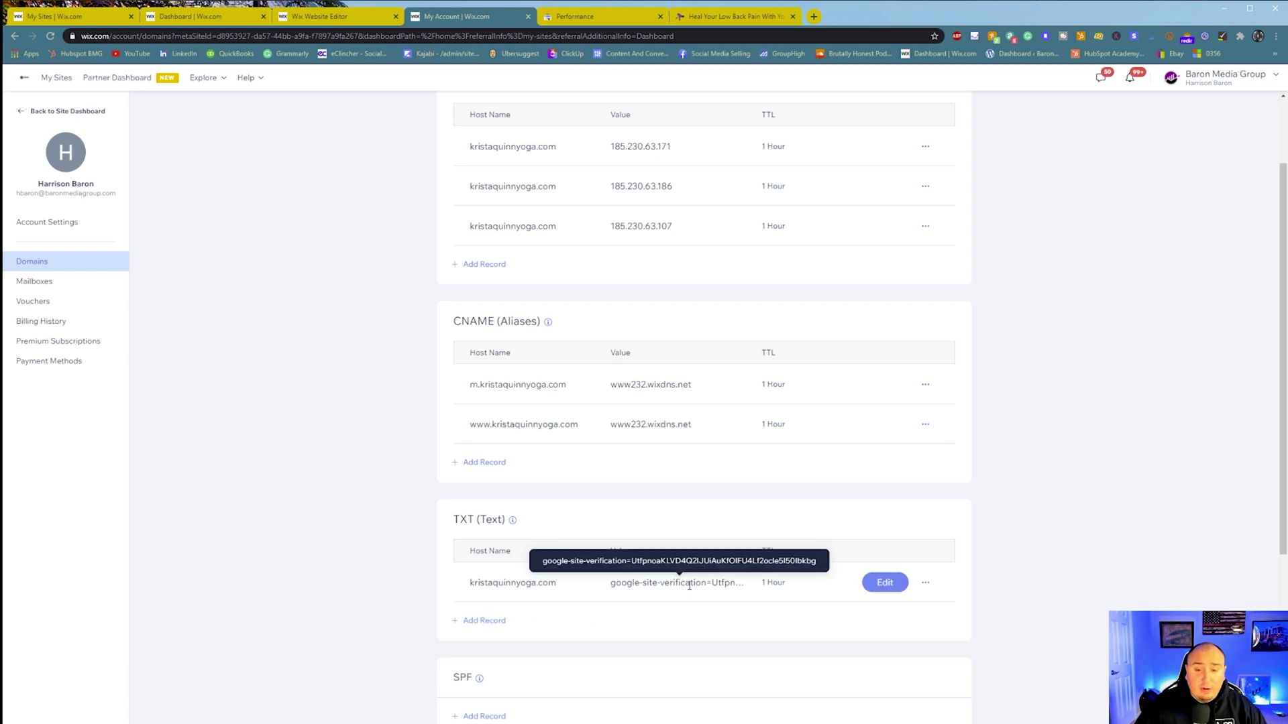
click(486, 619)
click(665, 626)
key(ctrl+v)
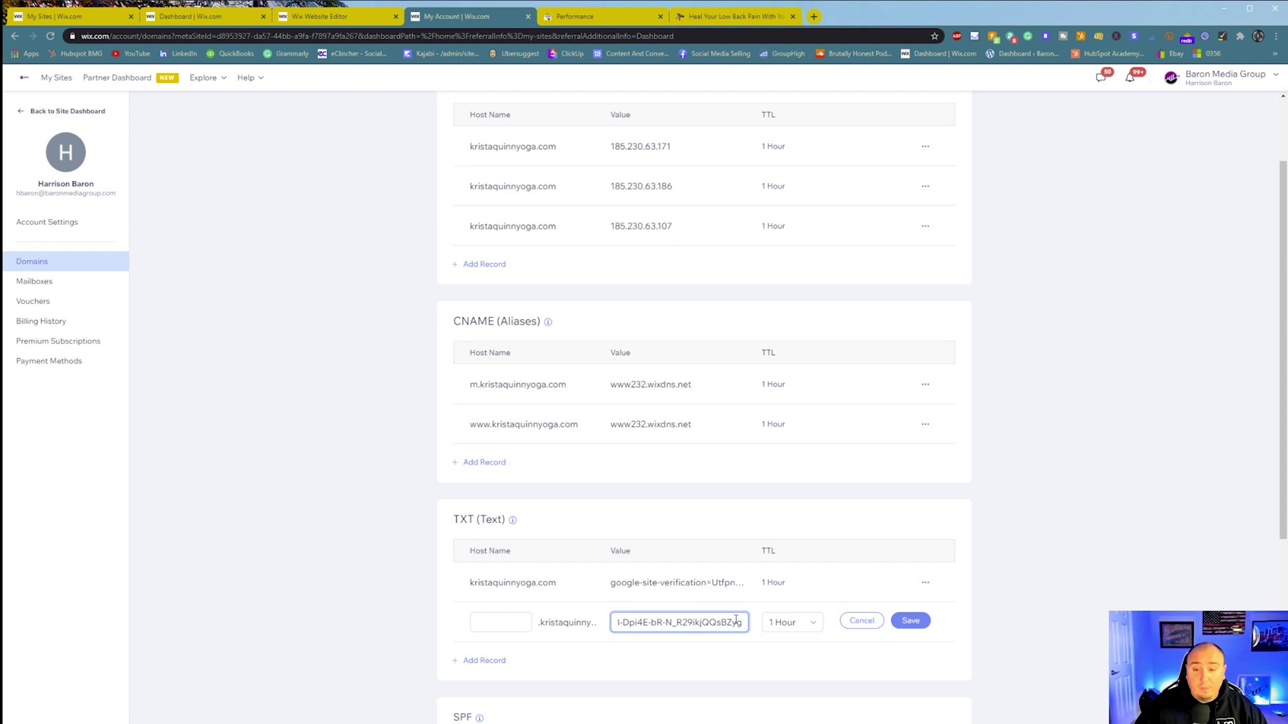
click(860, 625)
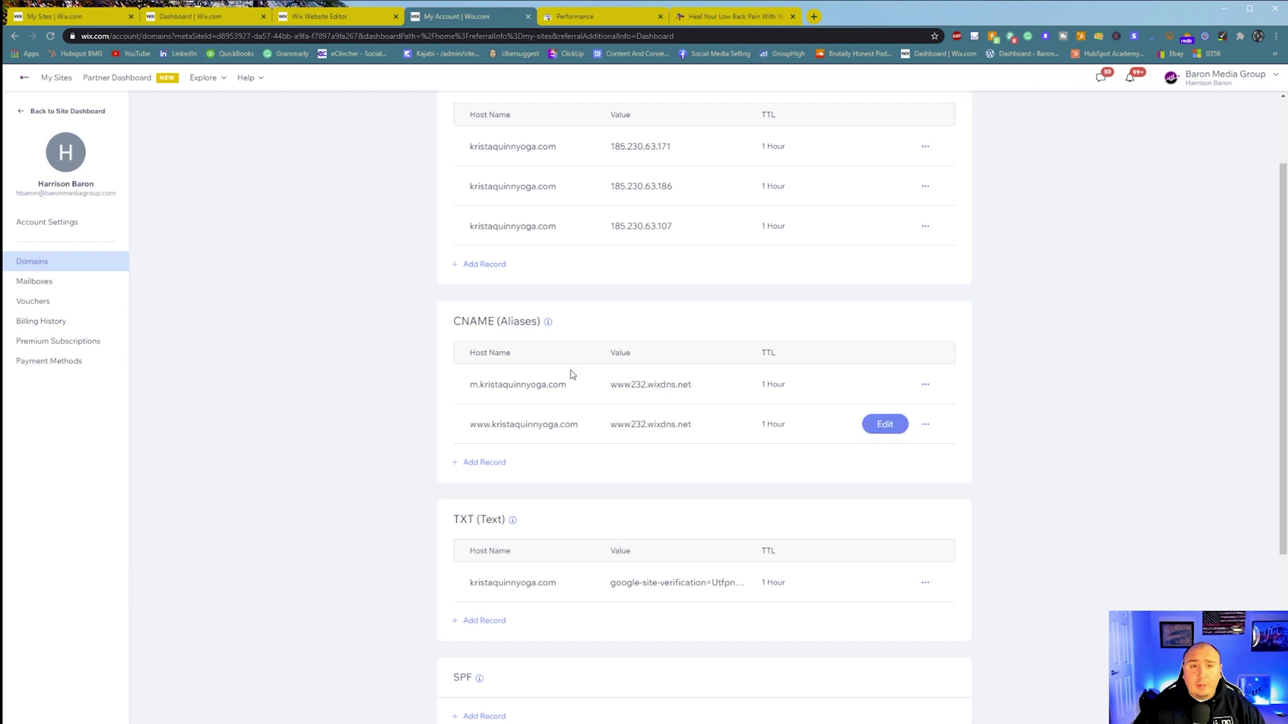
Back out of the godaddy.com verification in Search Console, copy the MovetoHeal site's address from its tab, and cancel the property dialog.
click(592, 20)
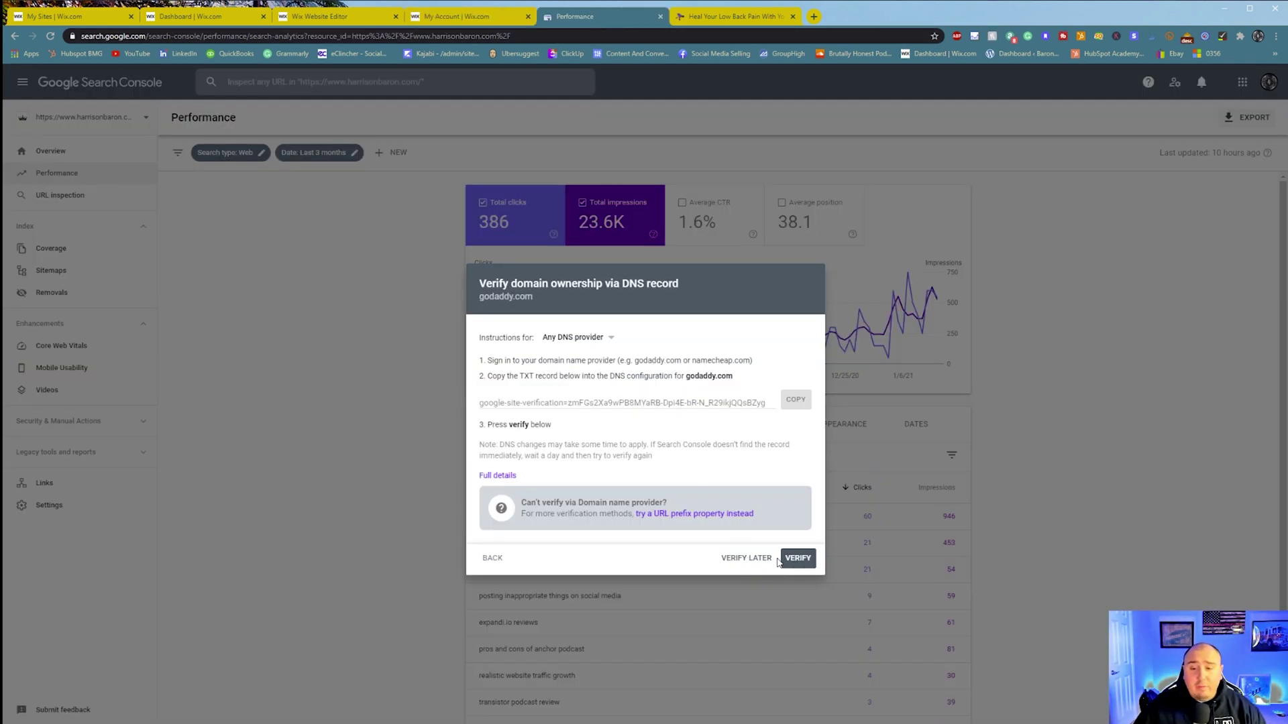
click(493, 562)
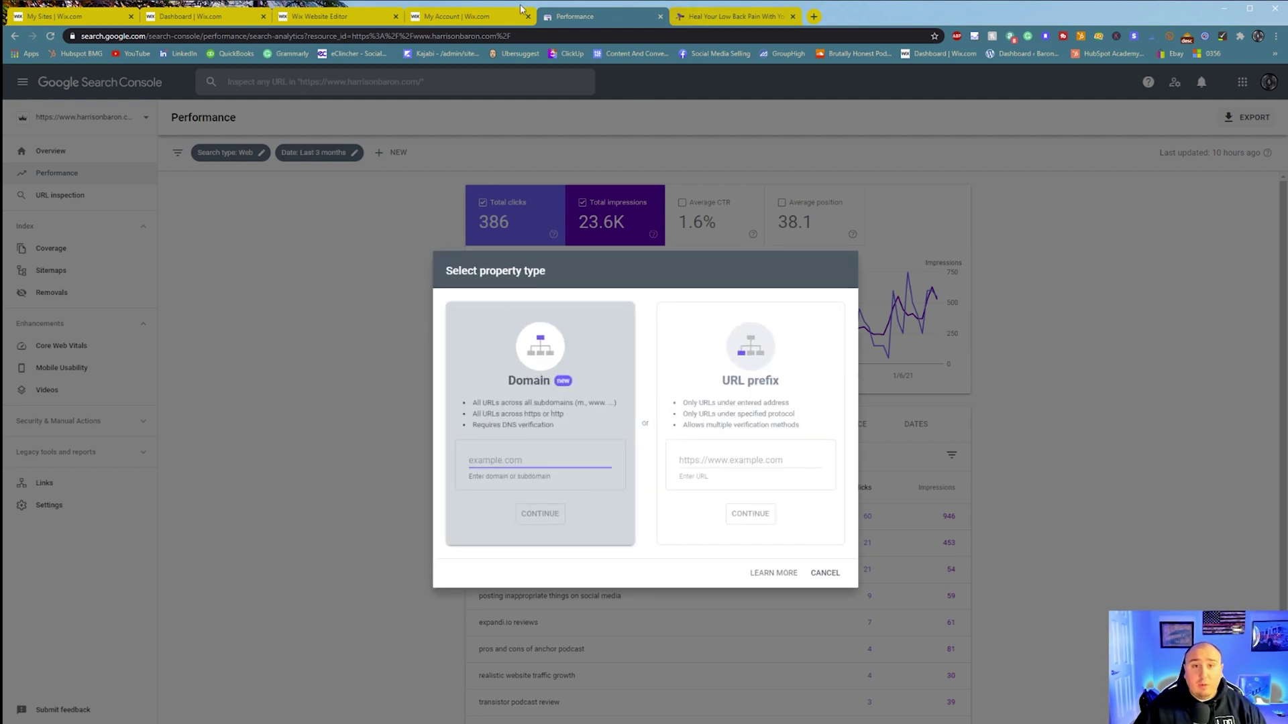
click(718, 16)
double_click(255, 36)
click(255, 36)
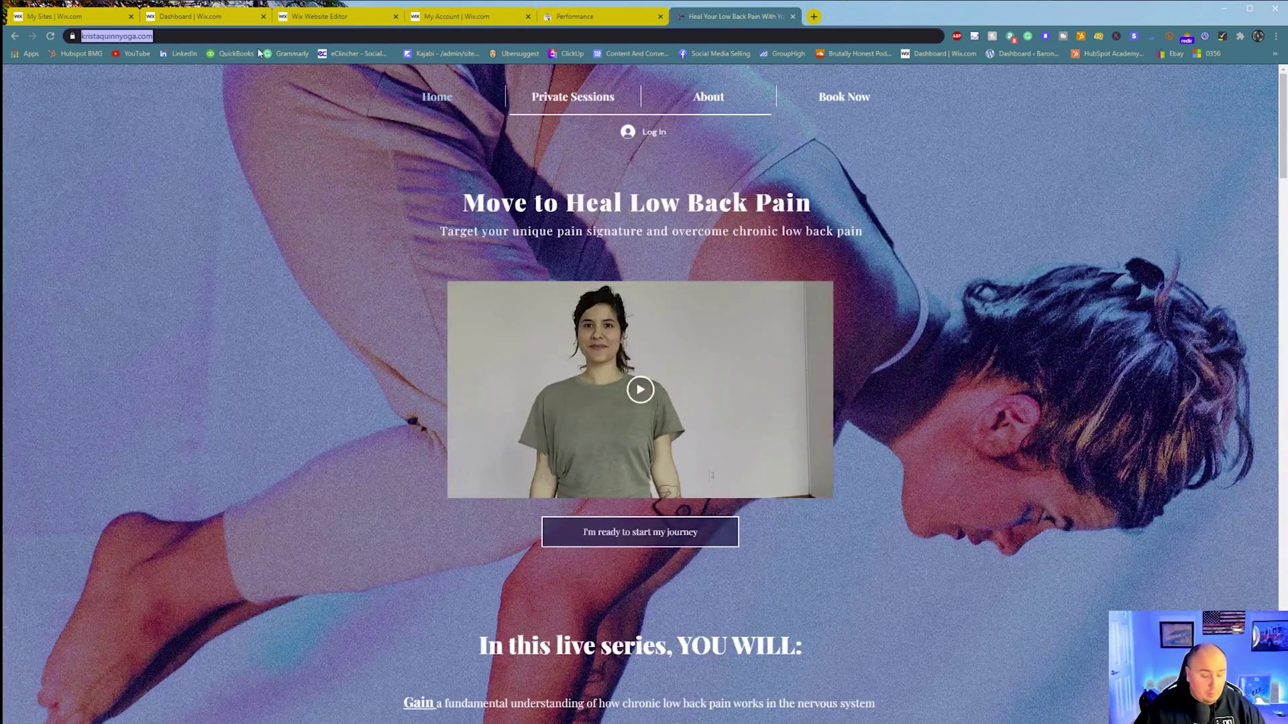
click(614, 18)
key(ctrl+v)
click(819, 568)
click(88, 118)
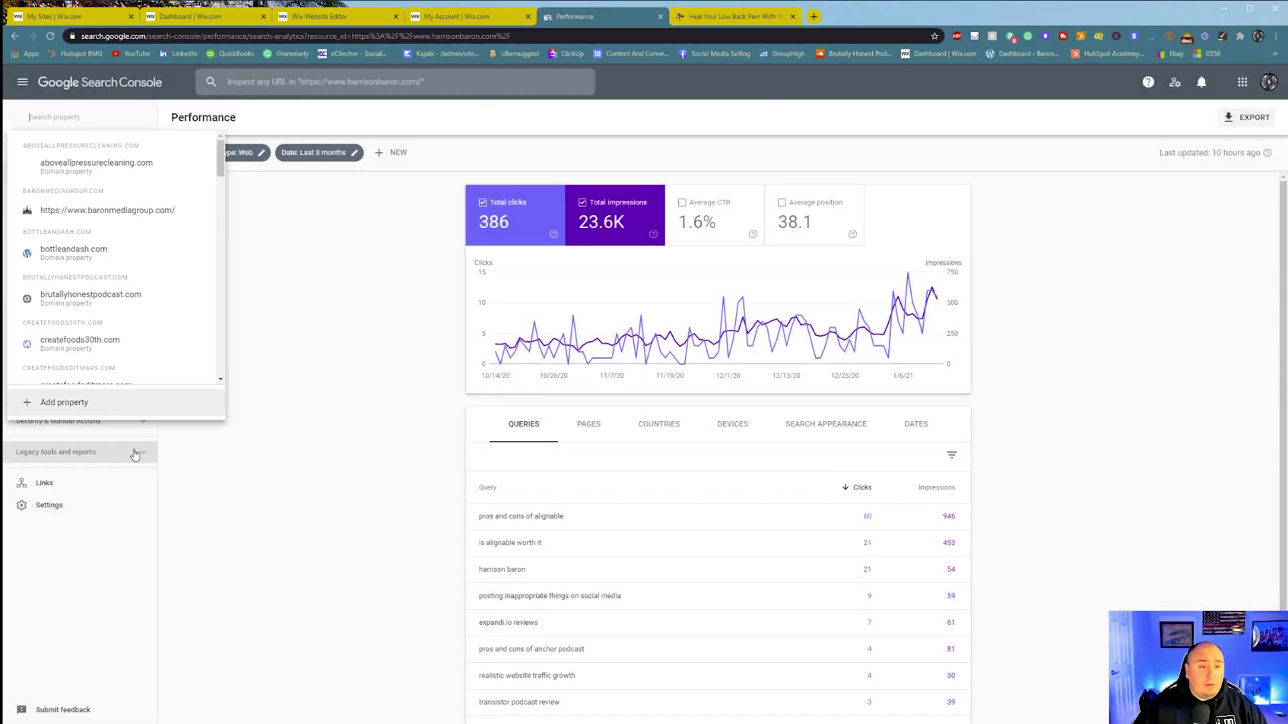
click(64, 402)
key(ctrl+v)
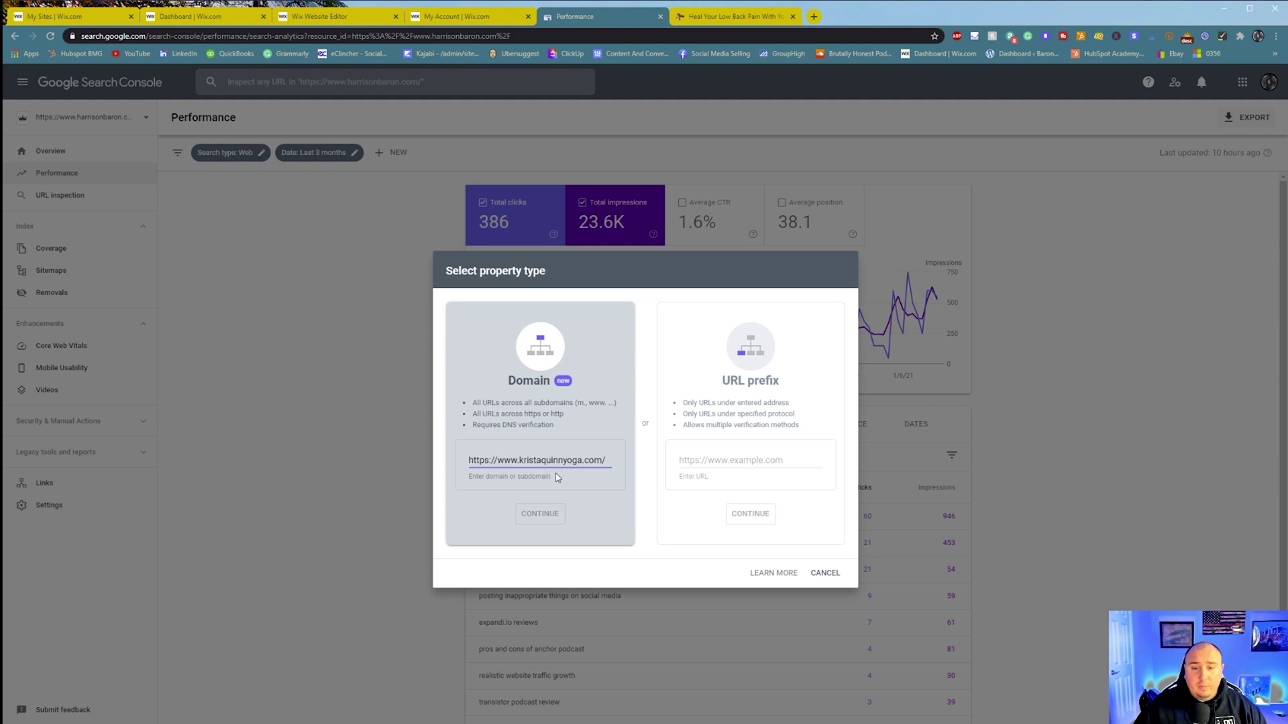
drag(520, 463, 440, 462)
key(BackSpace)
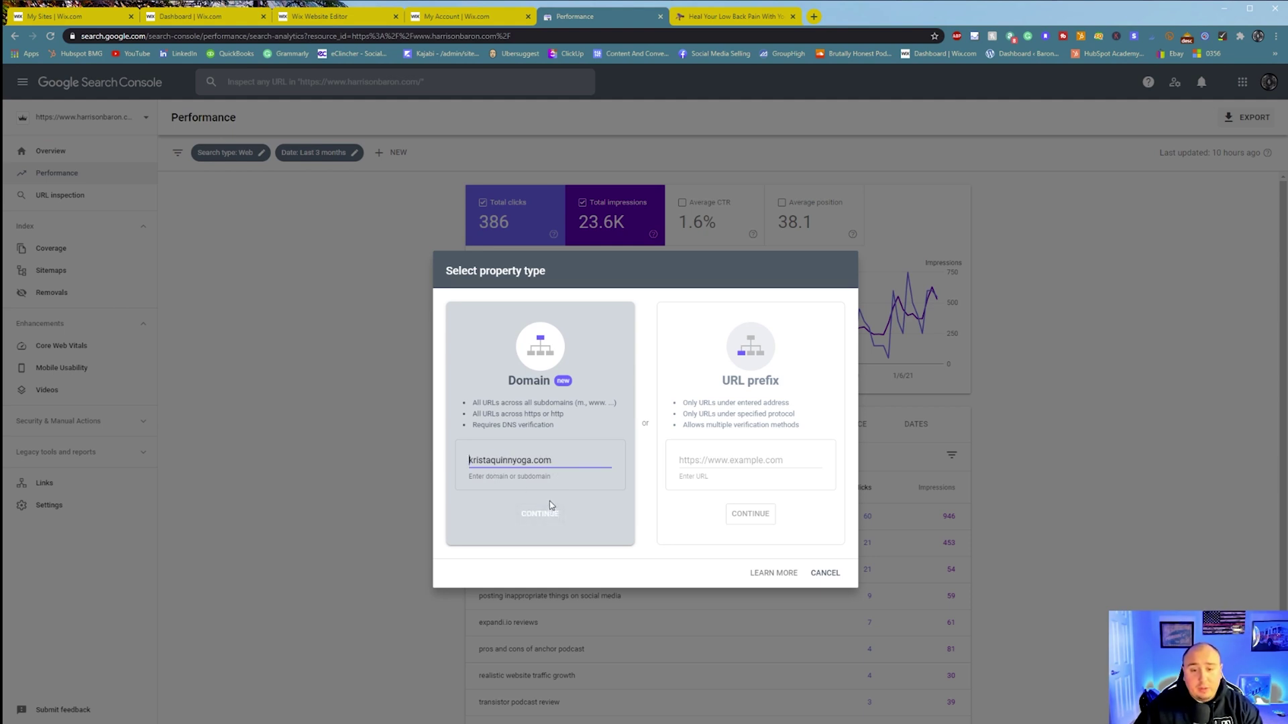
click(540, 514)
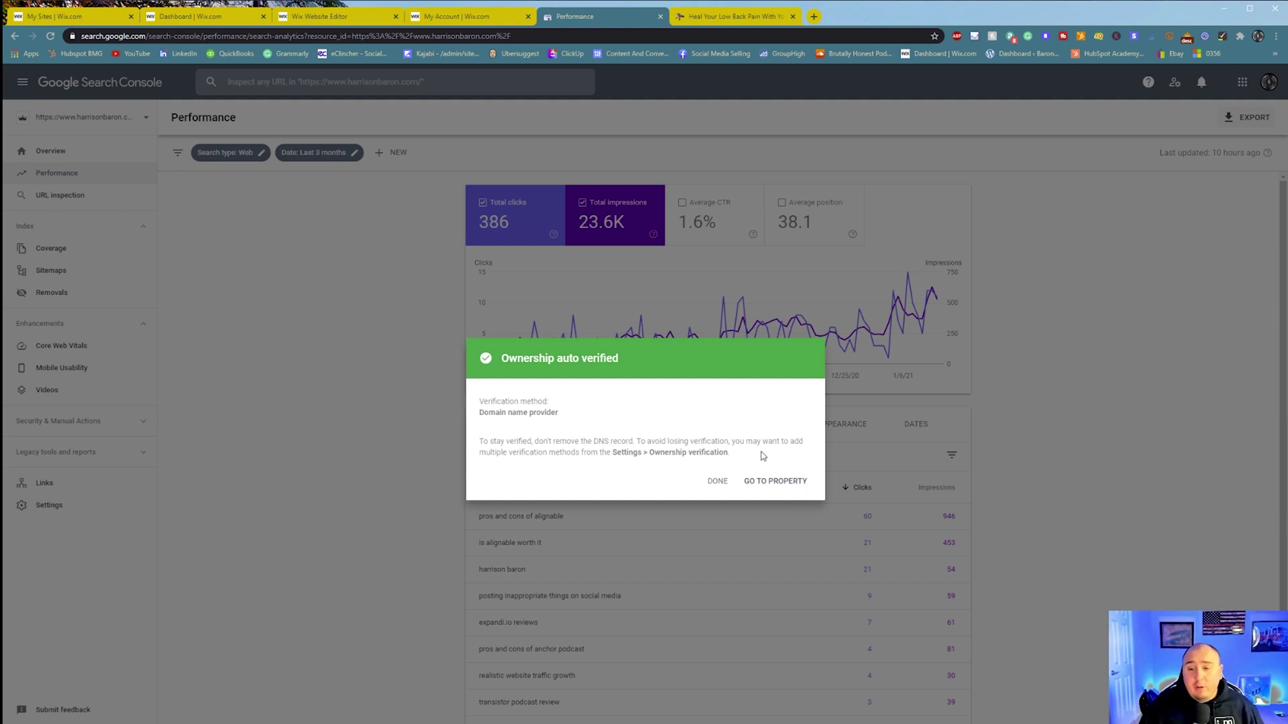
Open the MovetoHeal property and view its overview, Performance report and Sitemaps page.
click(772, 481)
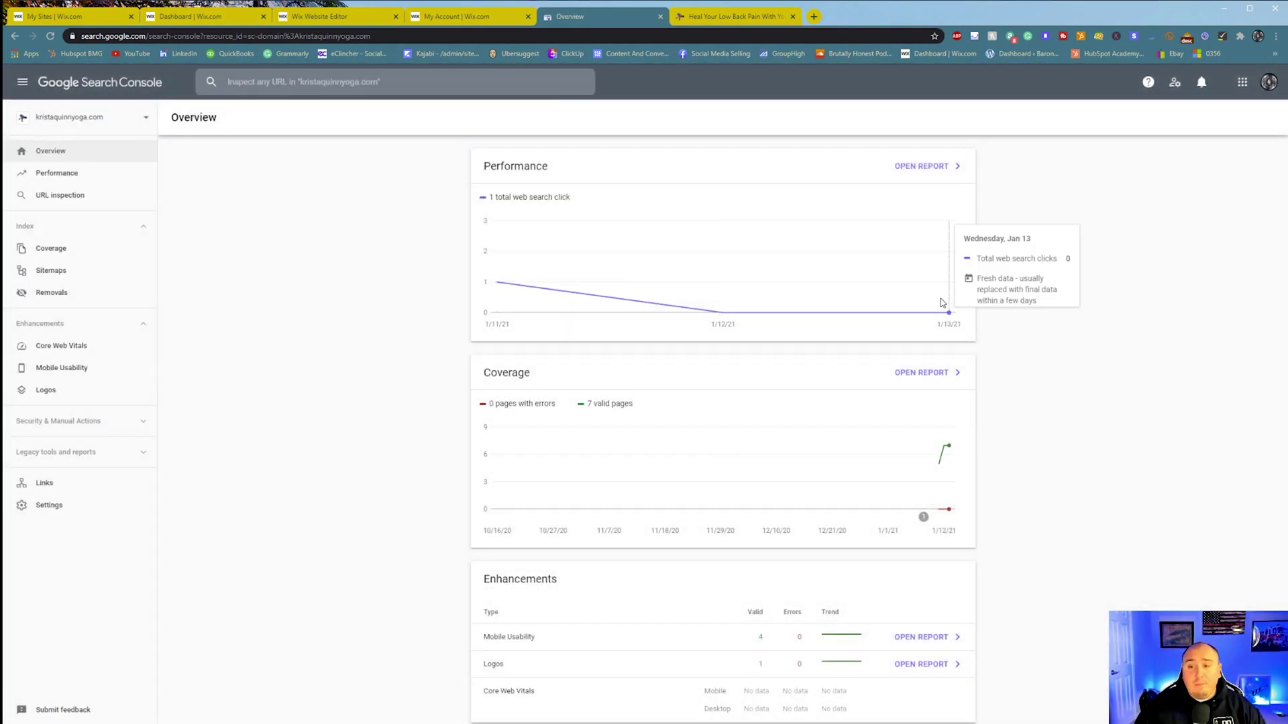
click(106, 175)
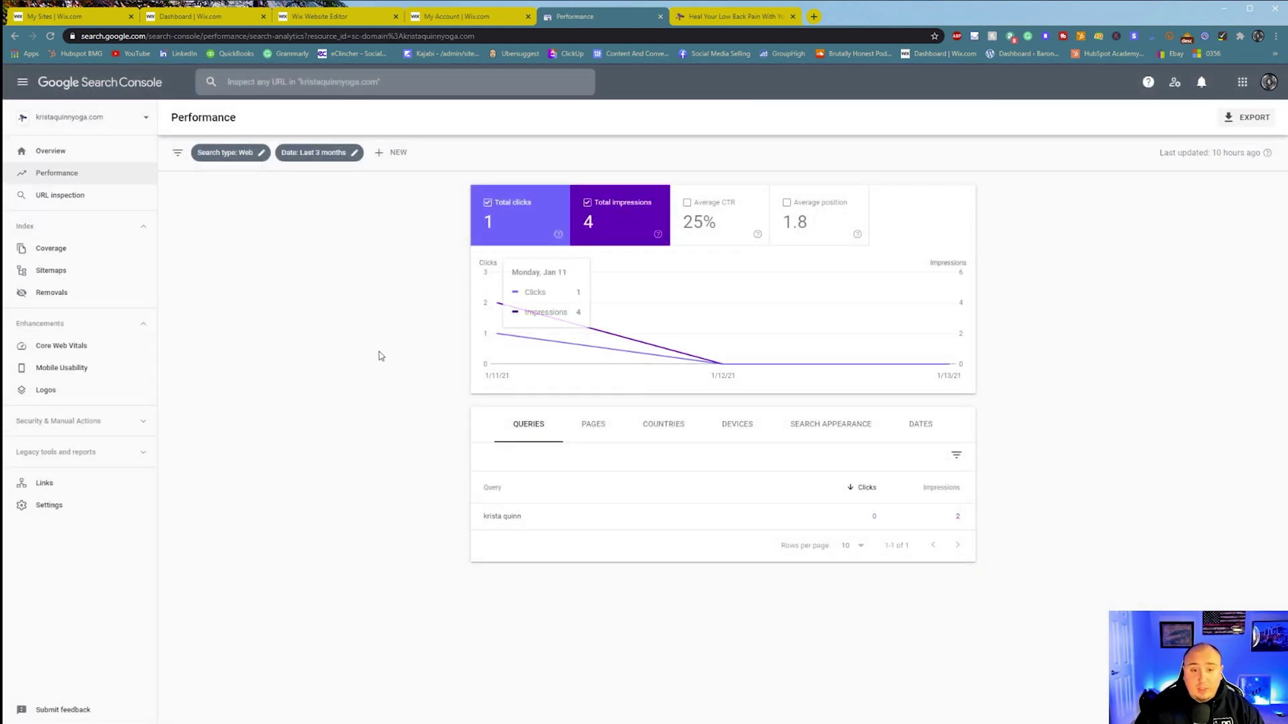
click(88, 273)
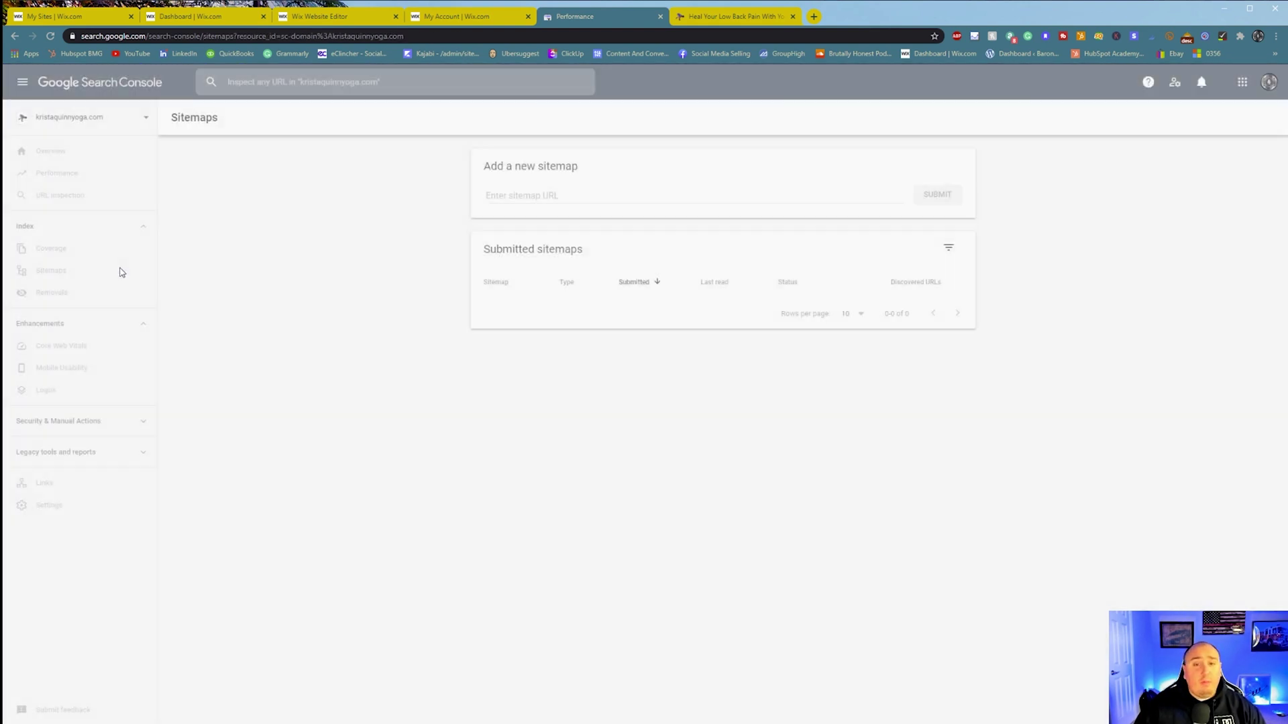
Append /sitemap.xml to the MovetoHeal site's address in its browser tab and select the full sitemap URL.
click(736, 16)
click(492, 35)
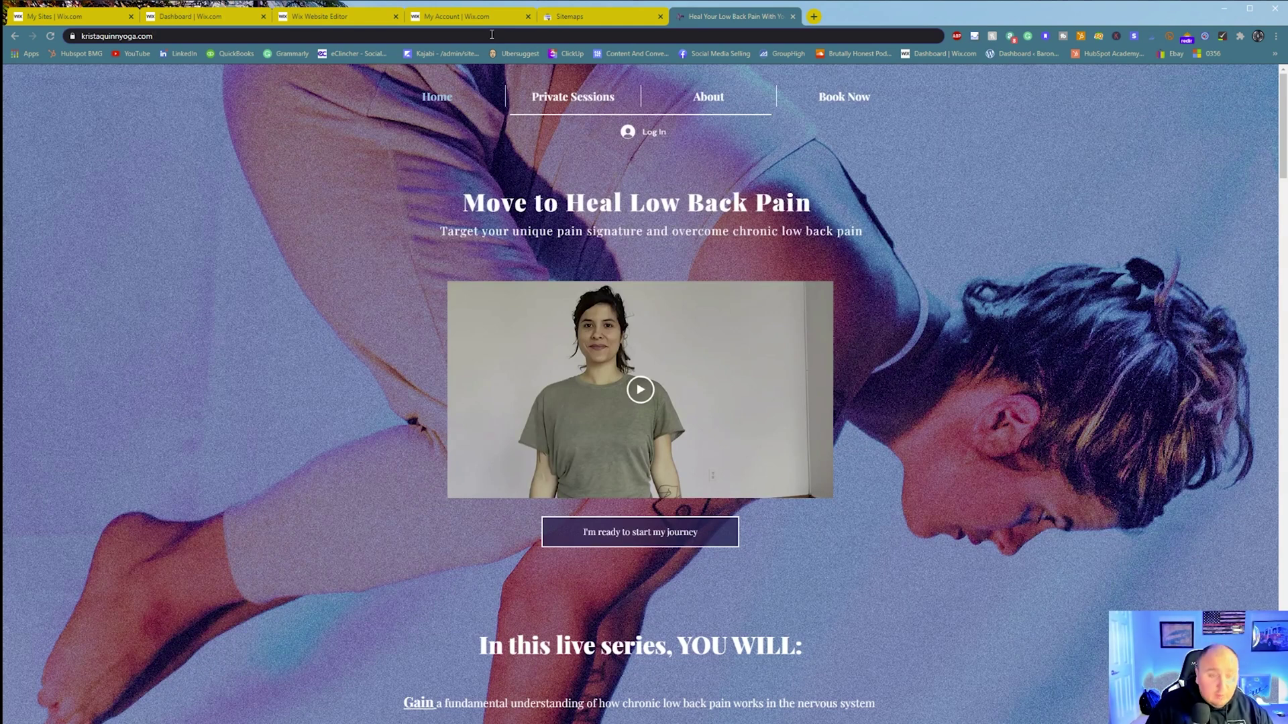
text(/sitemap.)
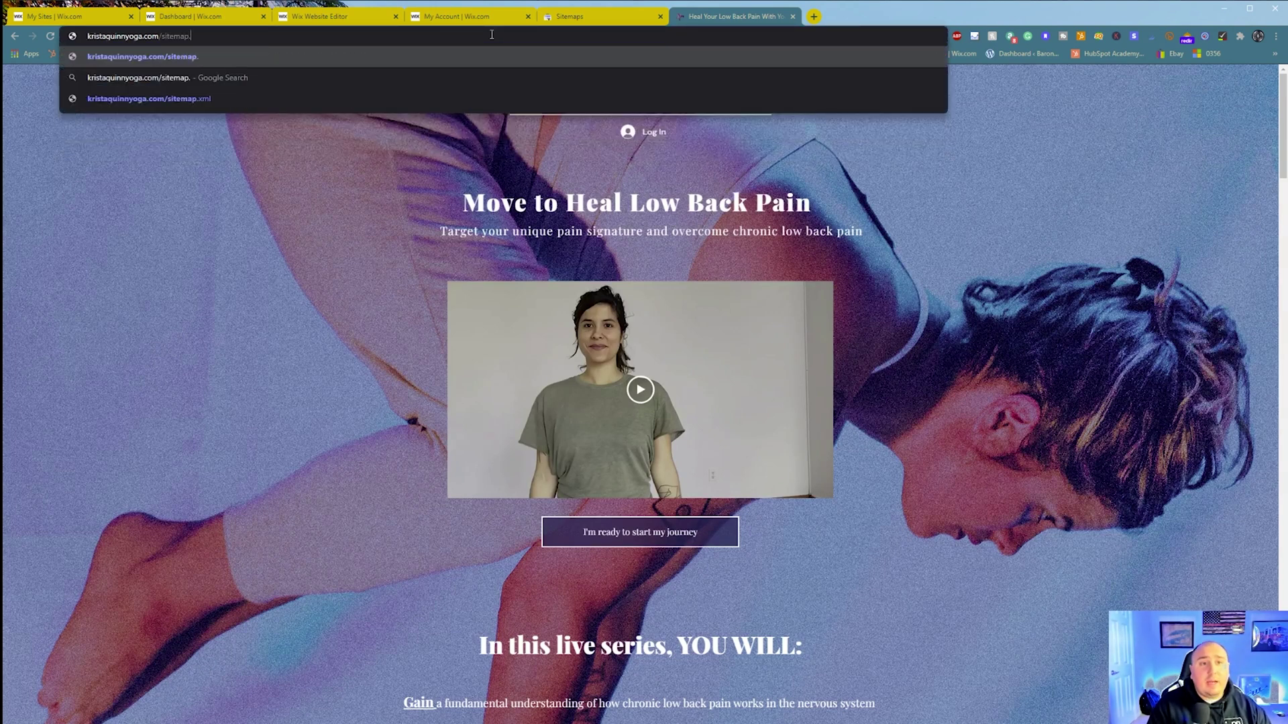
text(xml)
key(ctrl+a)
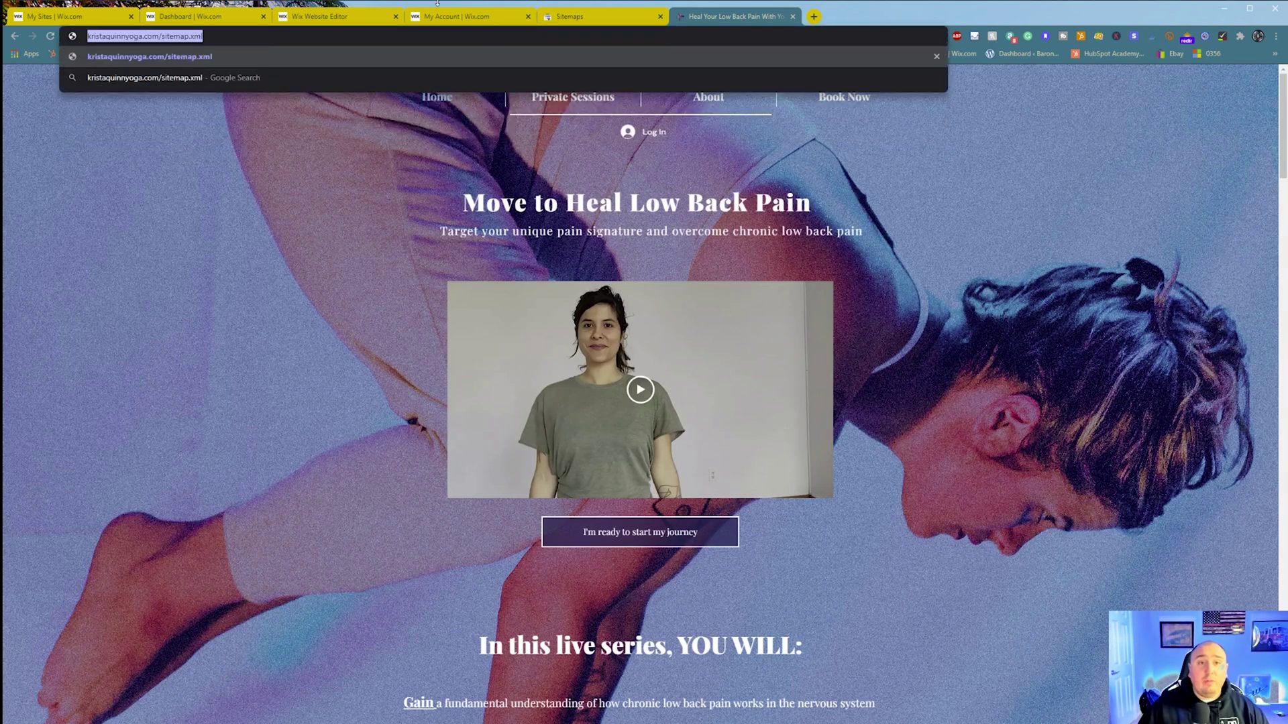
Open the sitemap index from the MovetoHeal site's Wix SEO Tools and copy its full URL.
click(232, 17)
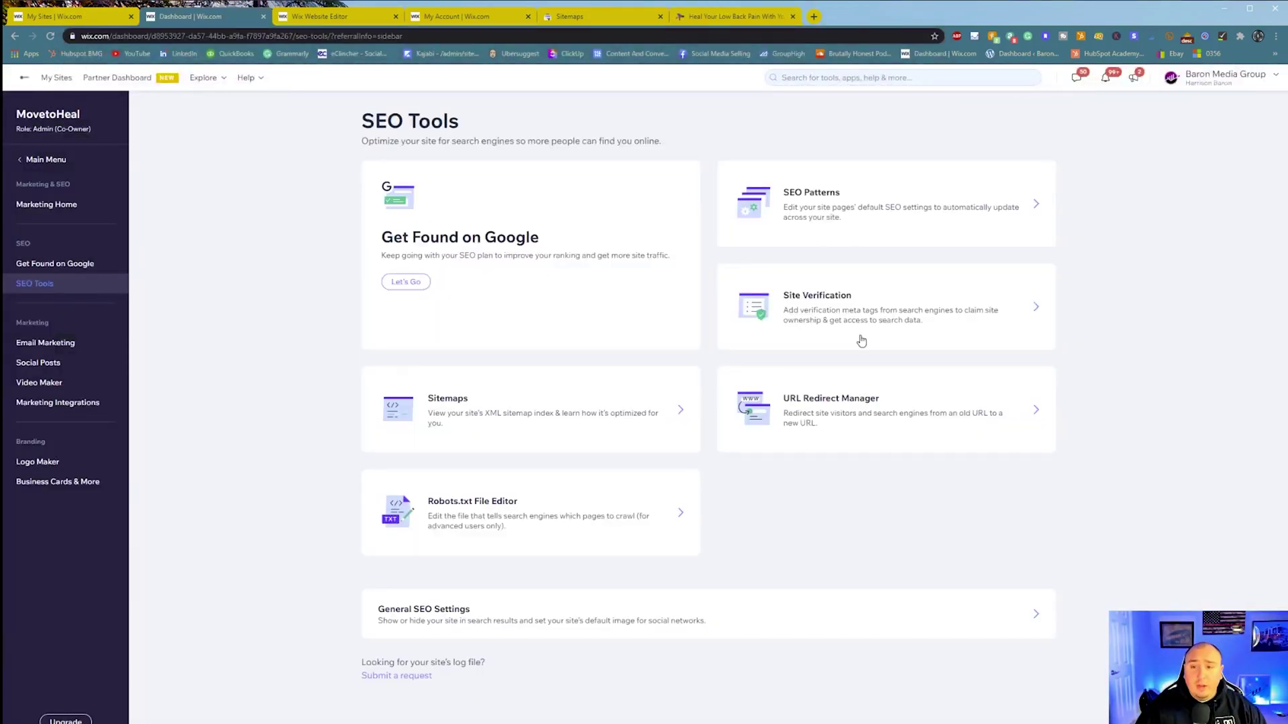
click(508, 420)
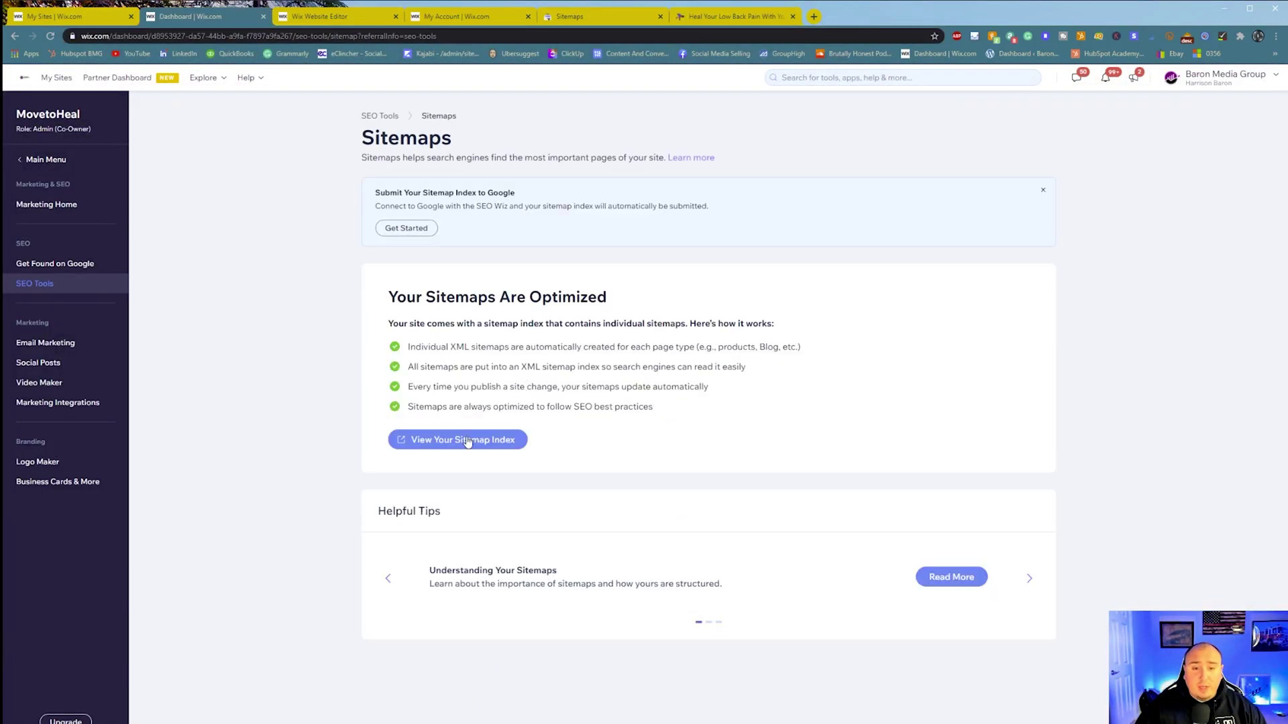
click(496, 440)
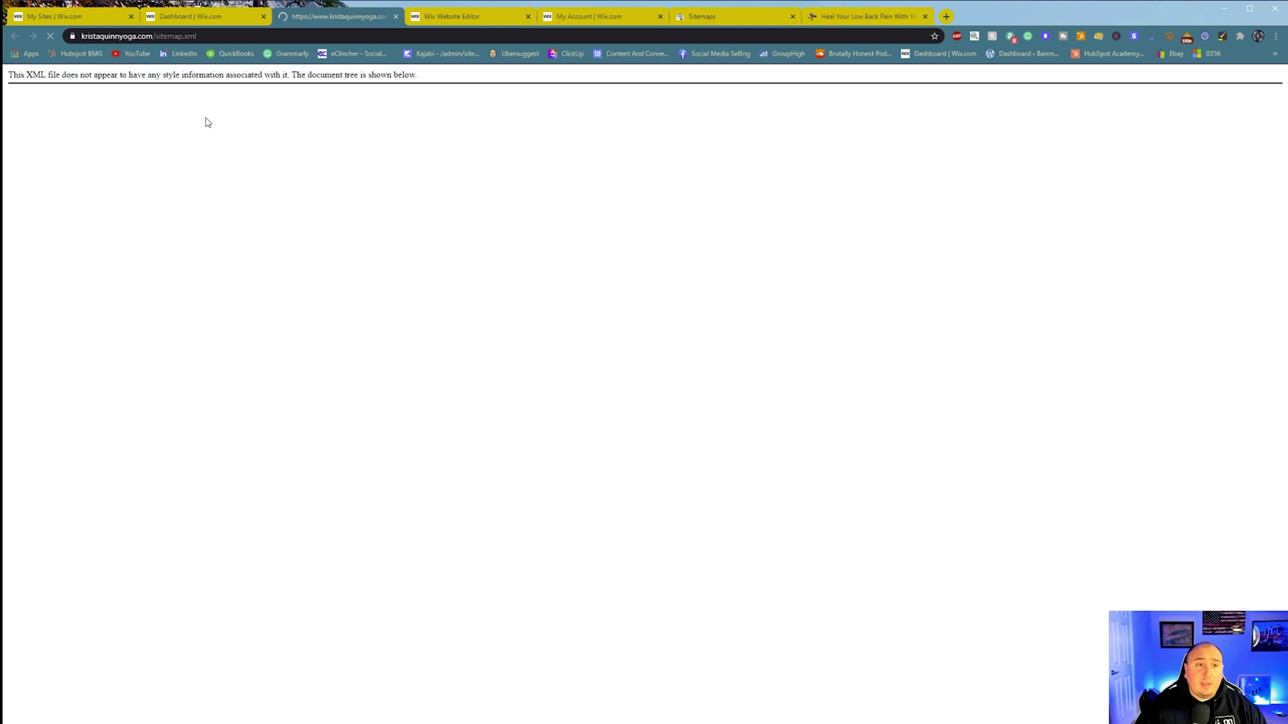
click(226, 36)
key(ctrl+c)
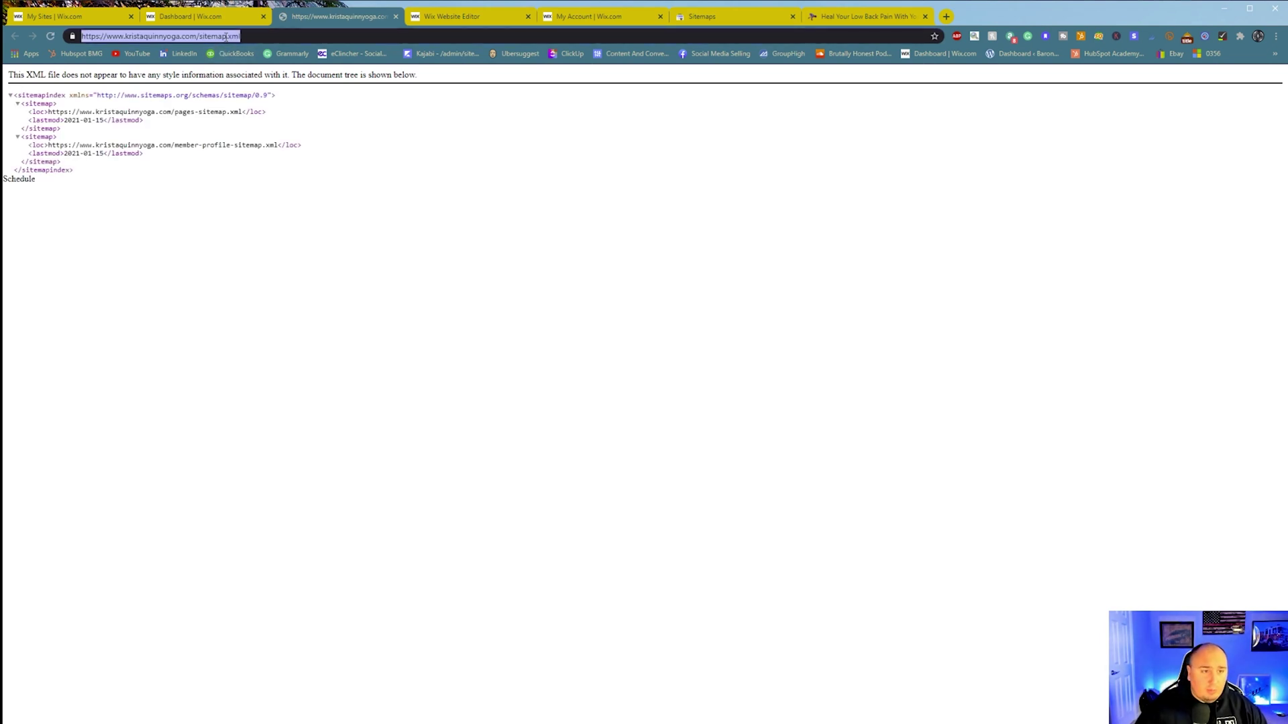
Submit the copied sitemap URL as a new sitemap for the MovetoHeal property in Google Search Console and dismiss the confirmation.
click(687, 27)
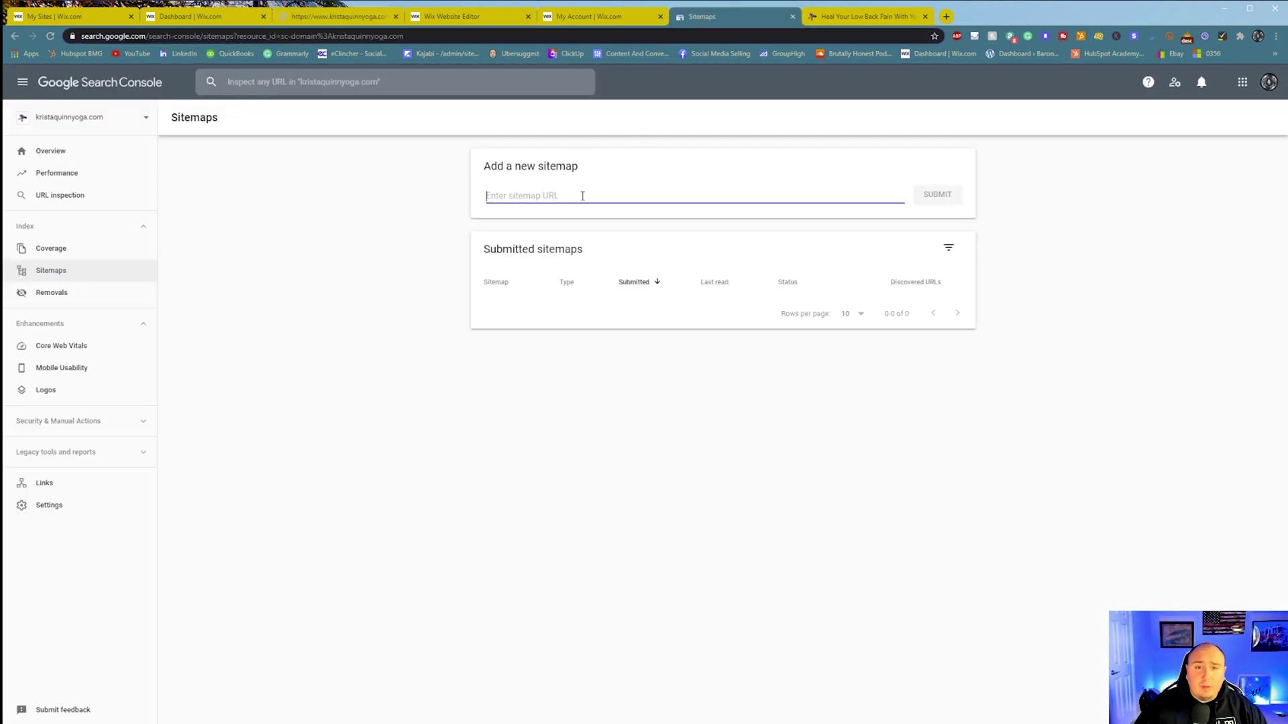
key(ctrl+v)
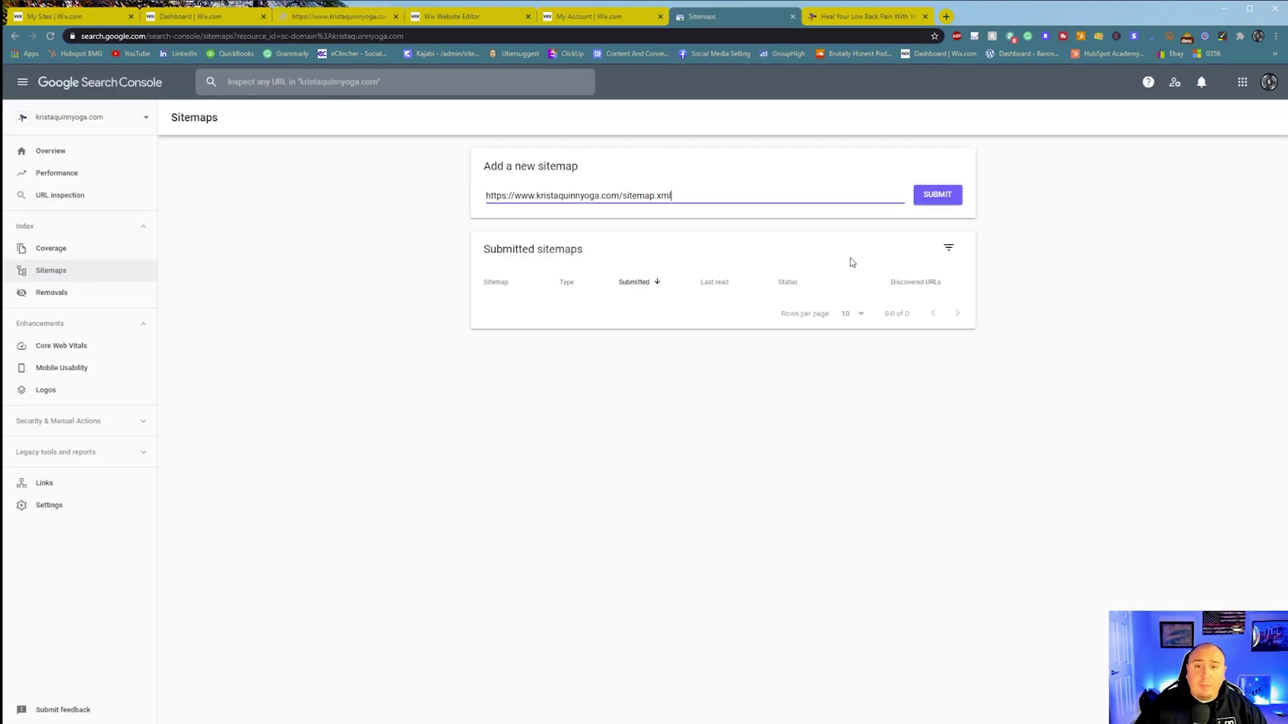
click(940, 195)
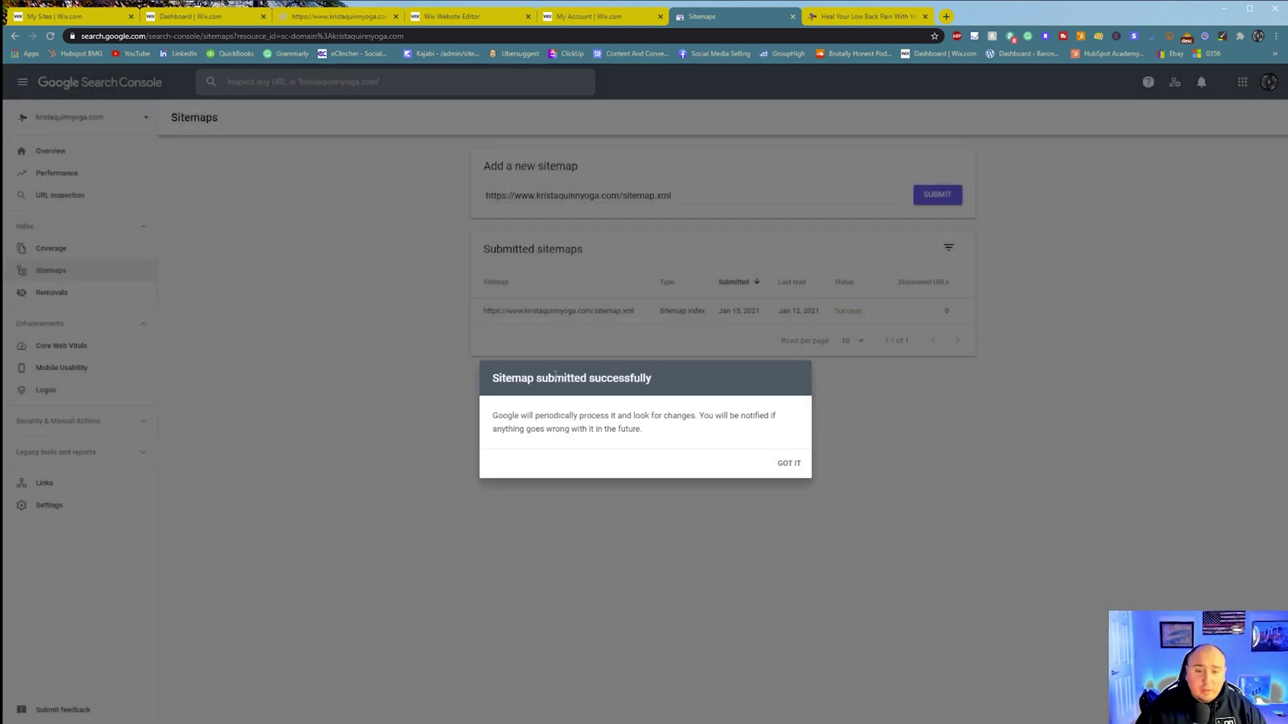
drag(529, 421, 672, 417)
click(673, 436)
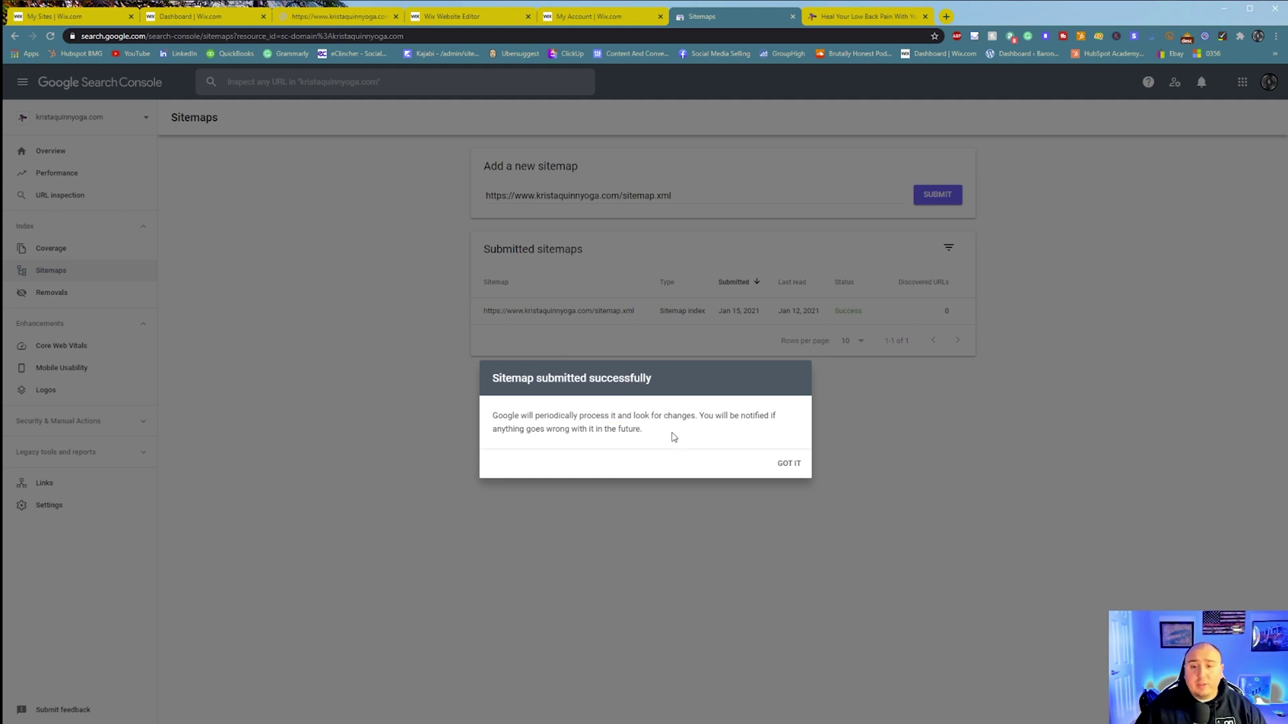
click(794, 473)
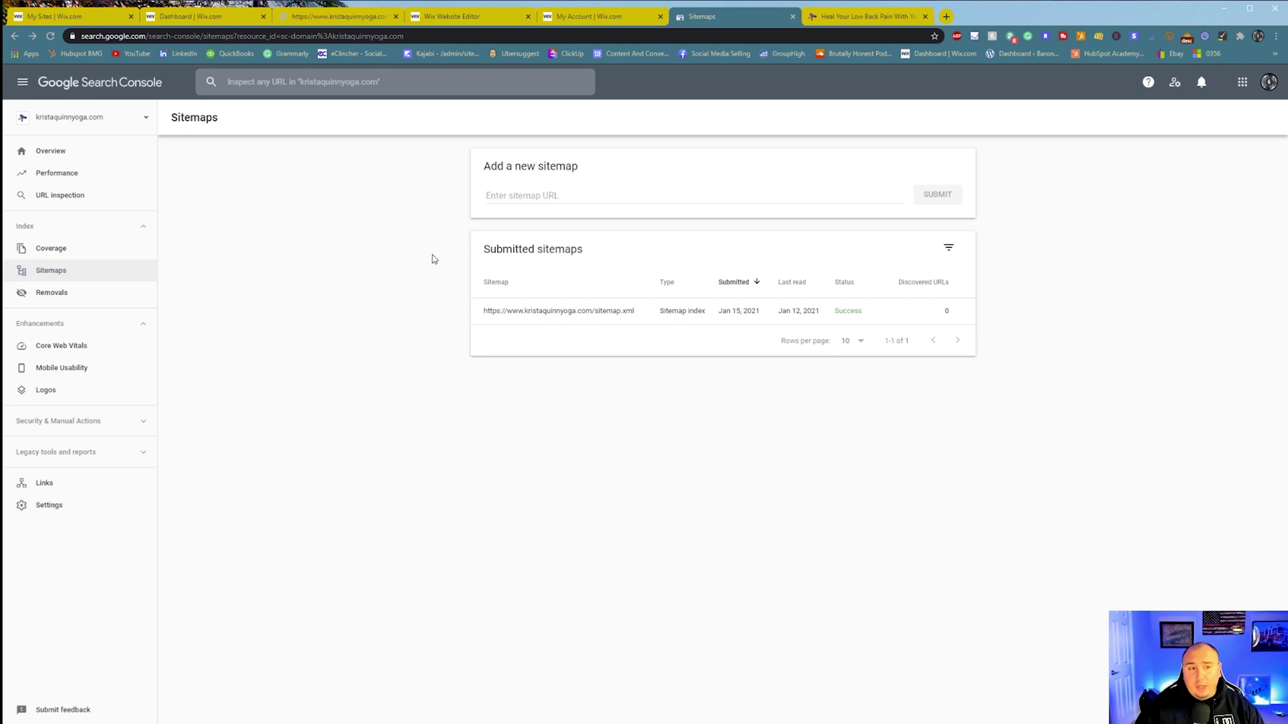
Check the Removals page, return to Sitemaps, and switch to the lawnbrotherslandscaping.com Domain property.
click(81, 291)
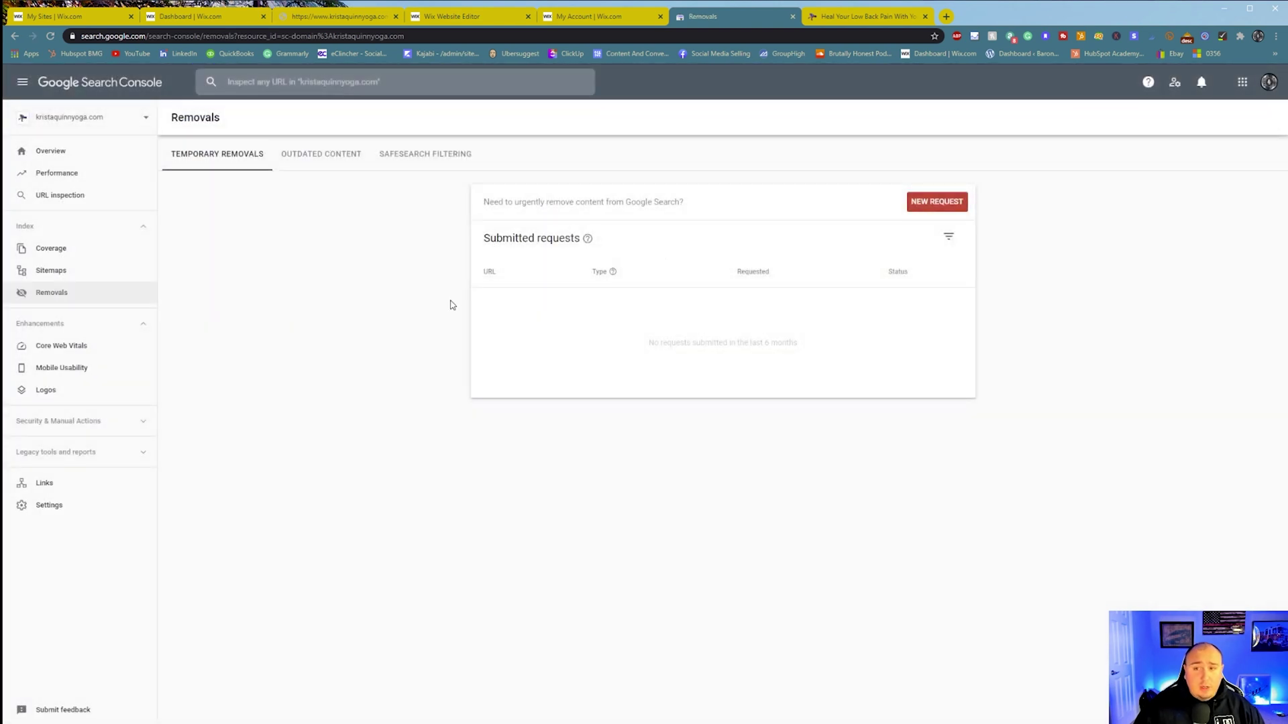
click(27, 271)
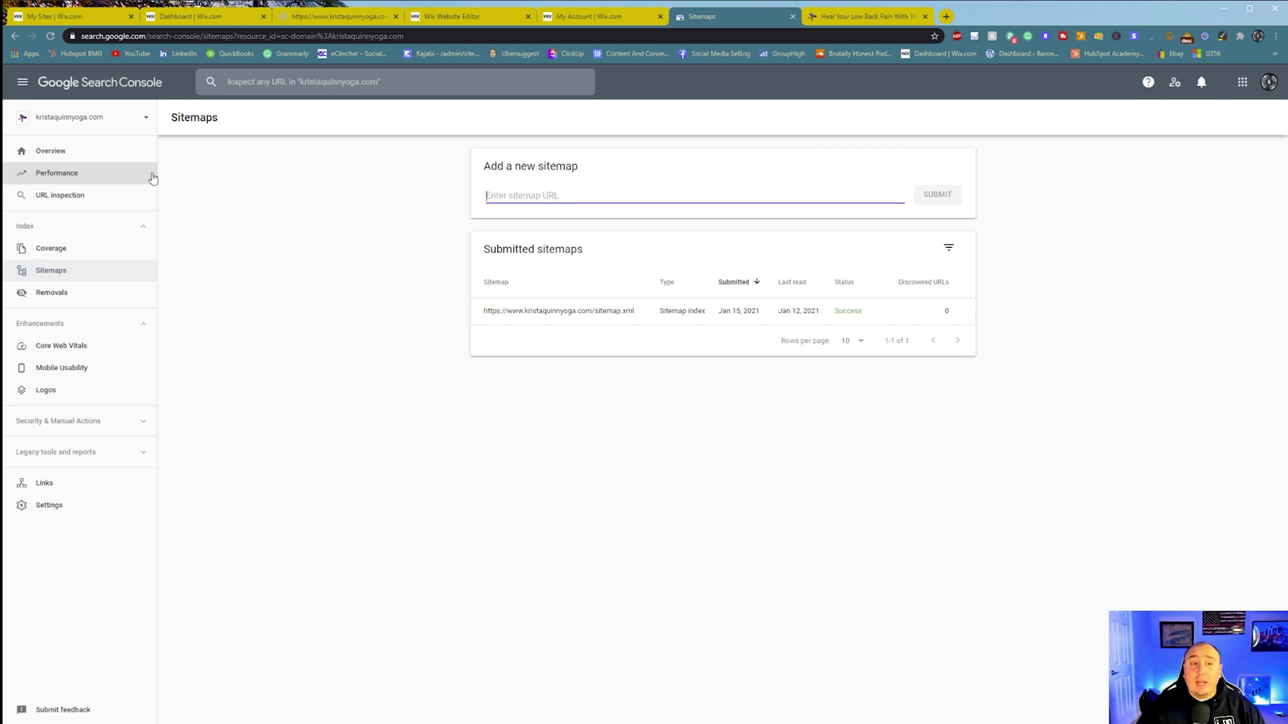
click(96, 121)
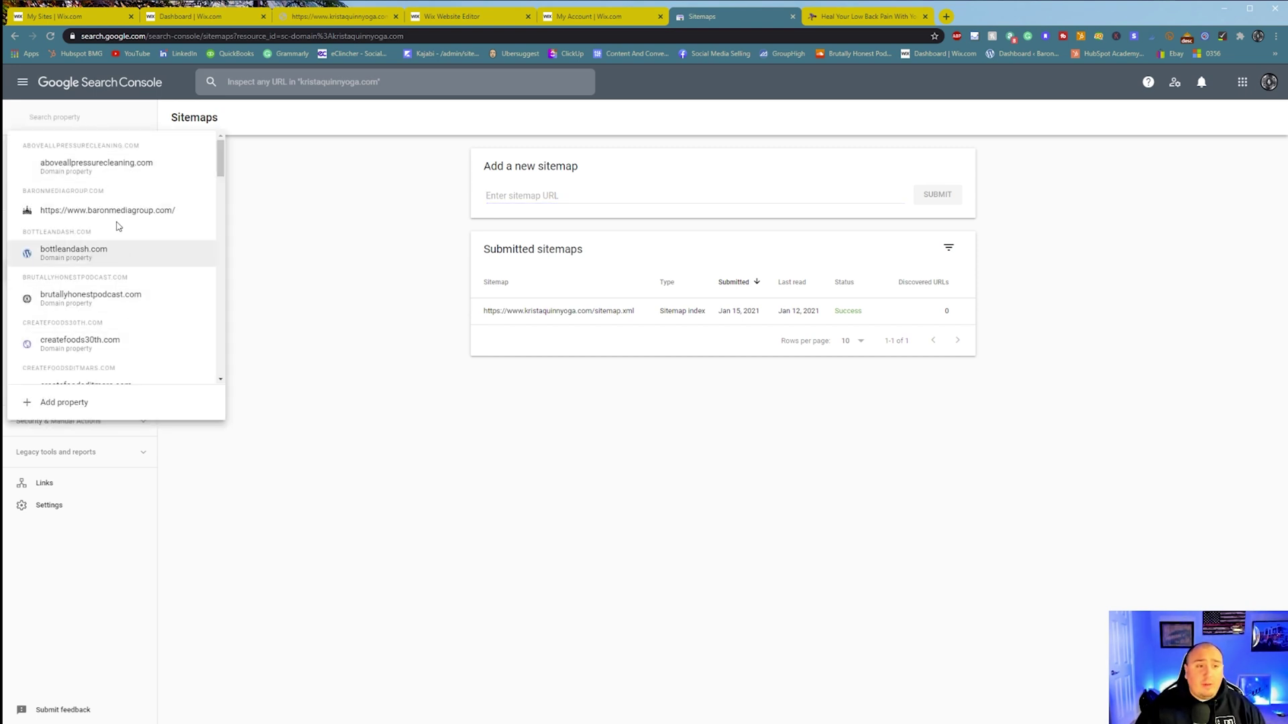
scroll(138, 259, down, 3)
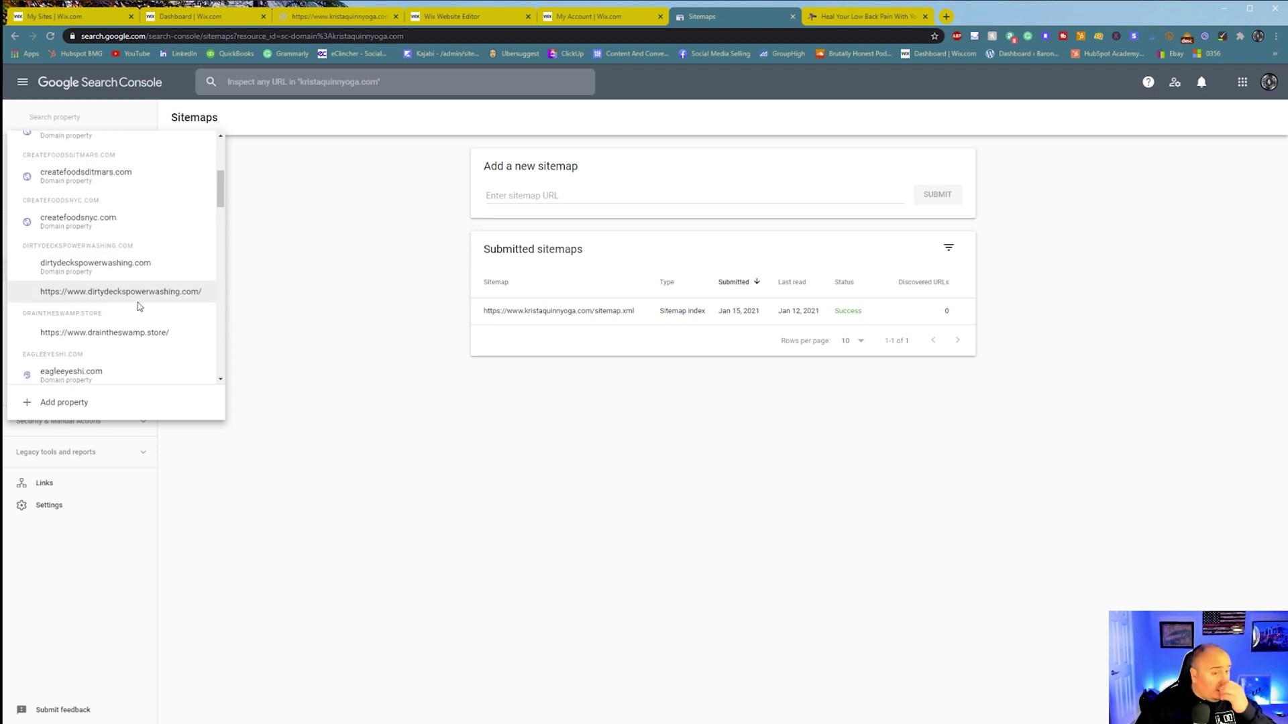
scroll(139, 306, down, 3)
scroll(140, 307, down, 2)
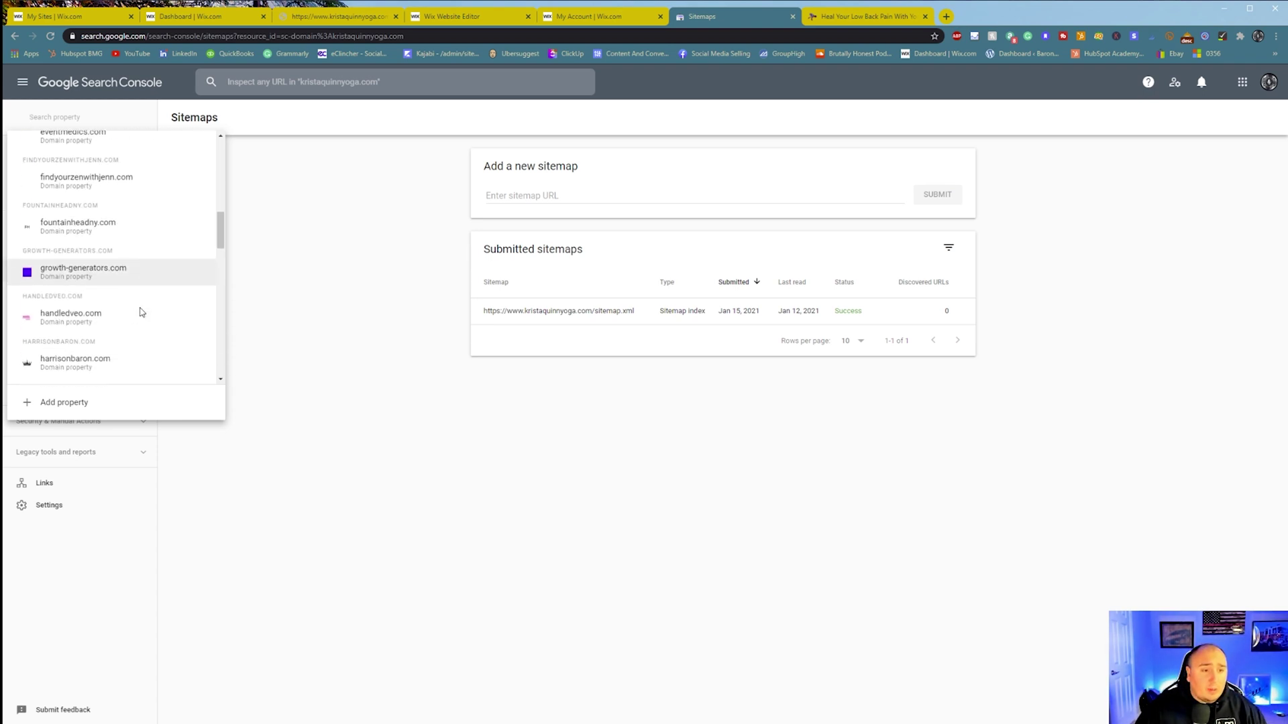
scroll(125, 338, down, 2)
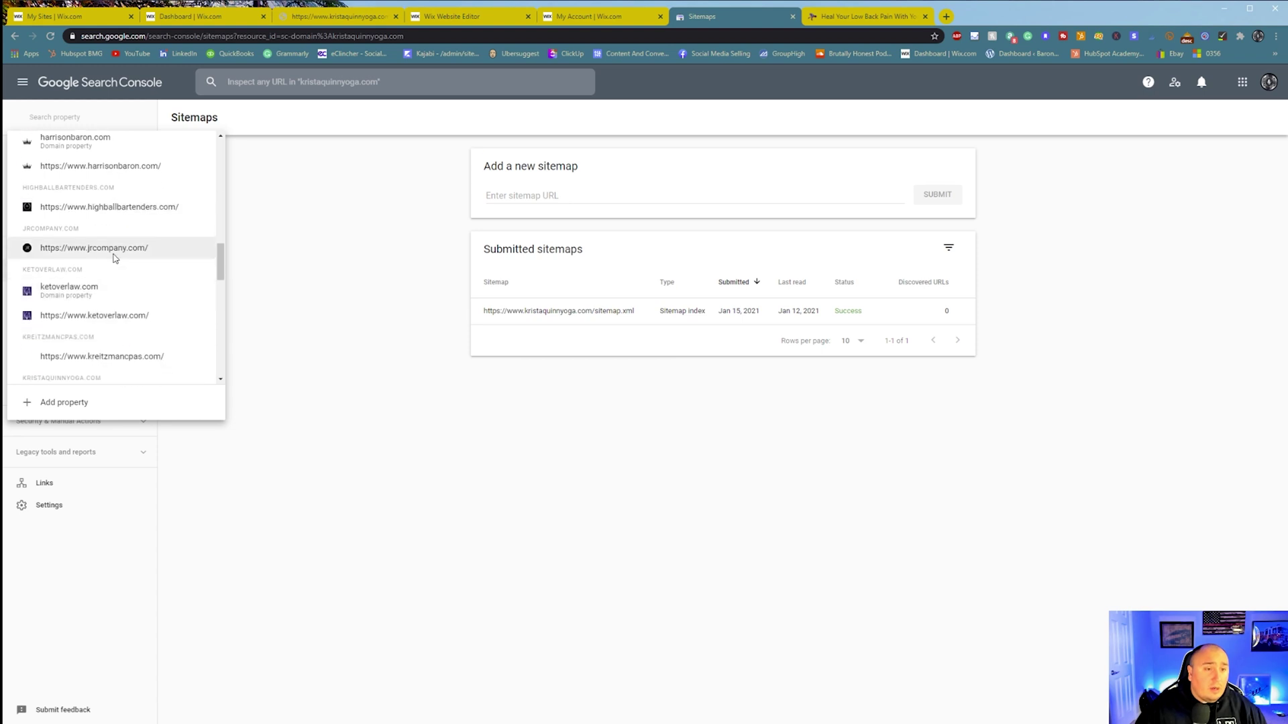
scroll(121, 319, down, 2)
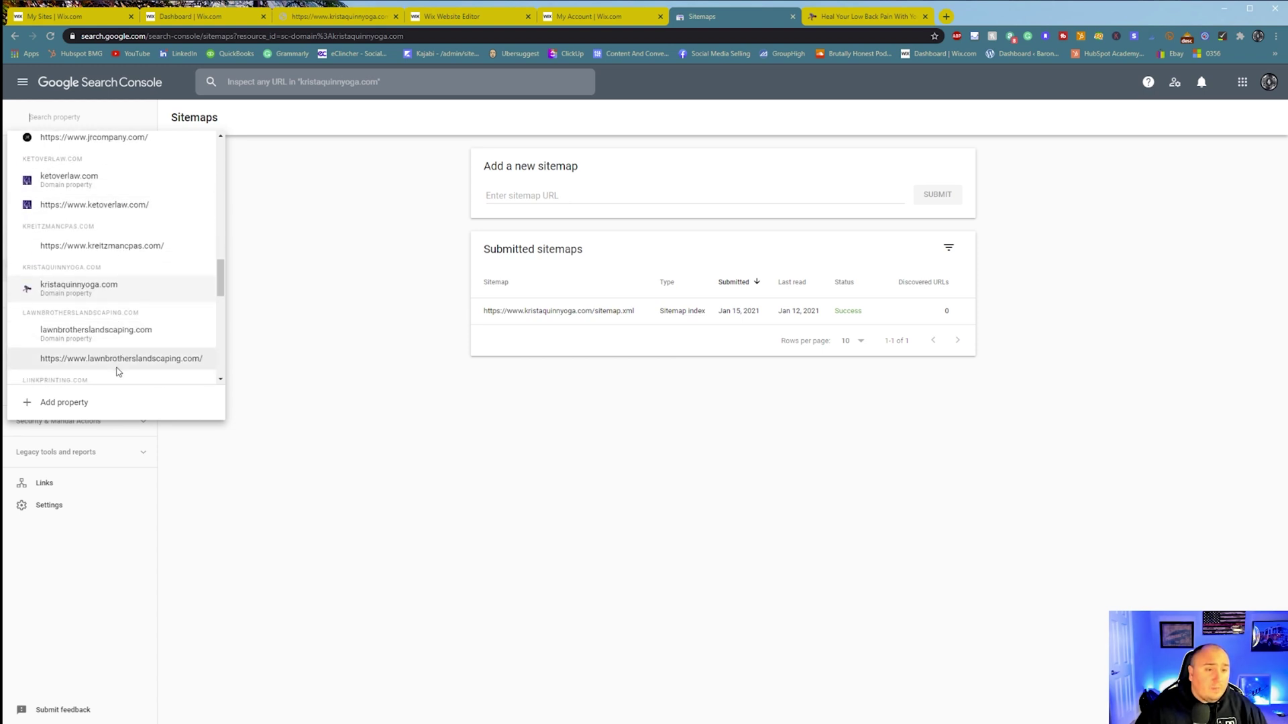
click(117, 338)
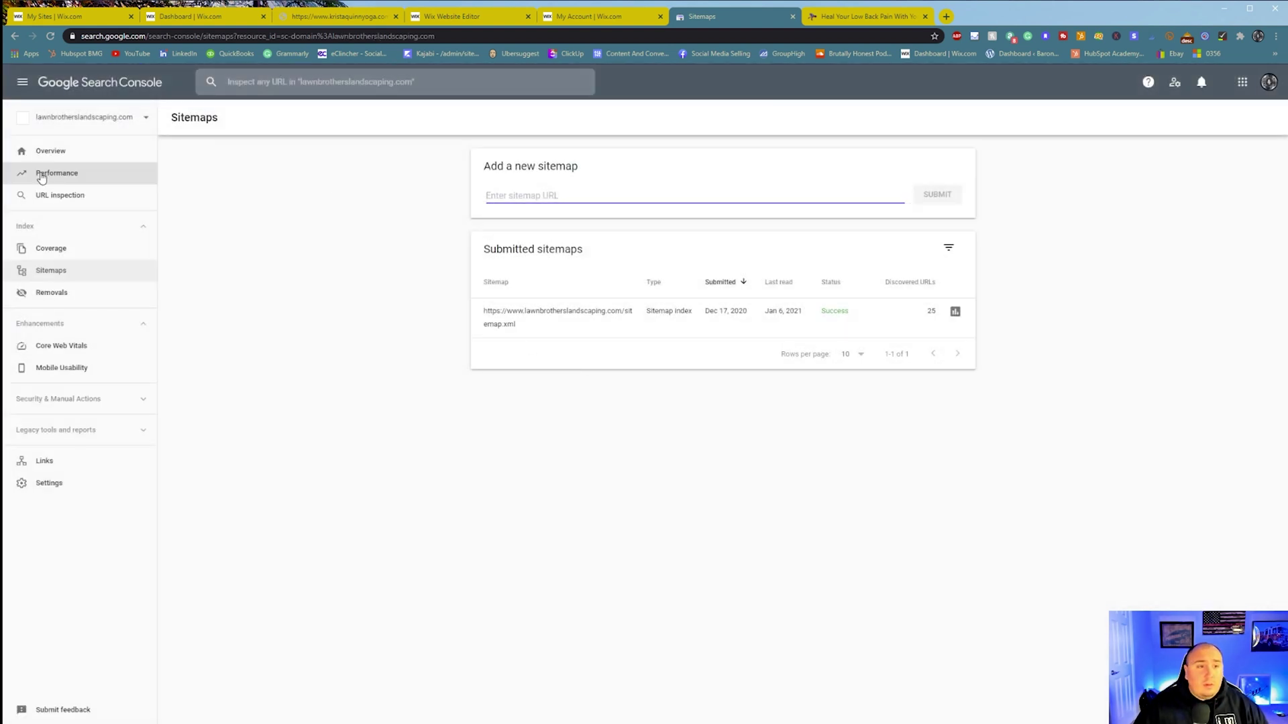
View the property's Performance report for the last 12 months with only total impressions charted.
click(43, 173)
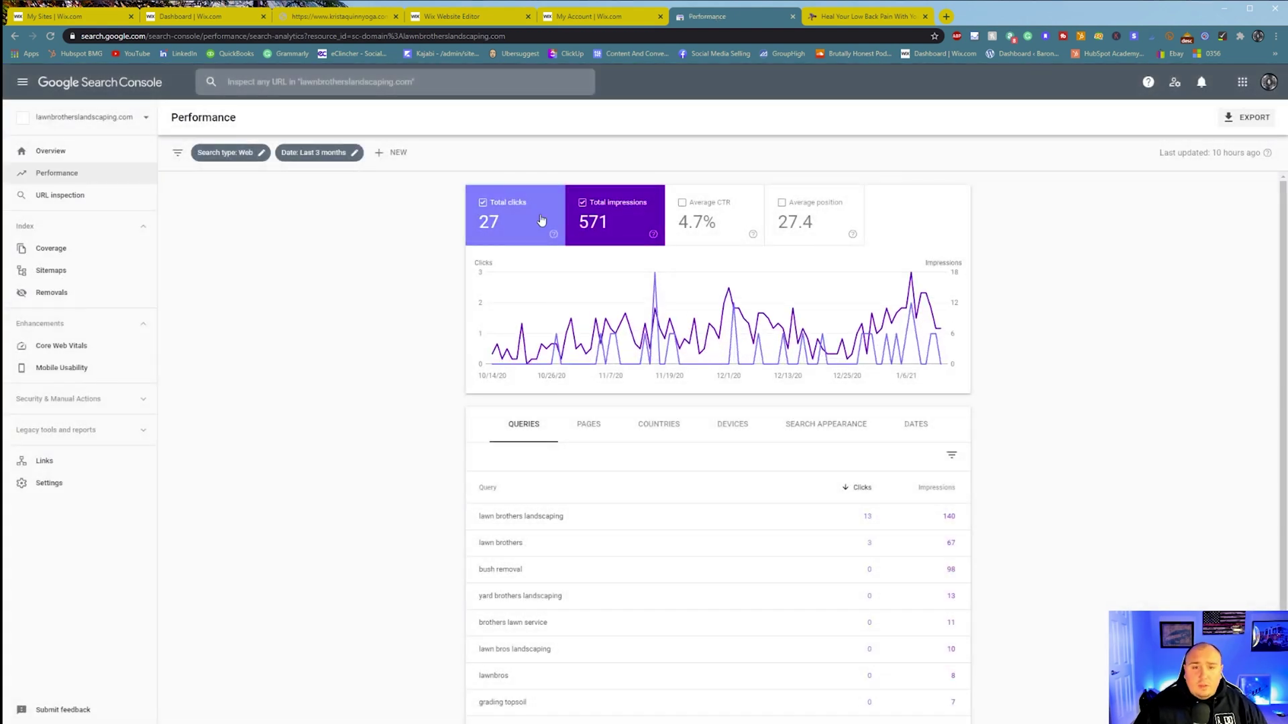
click(315, 153)
click(530, 454)
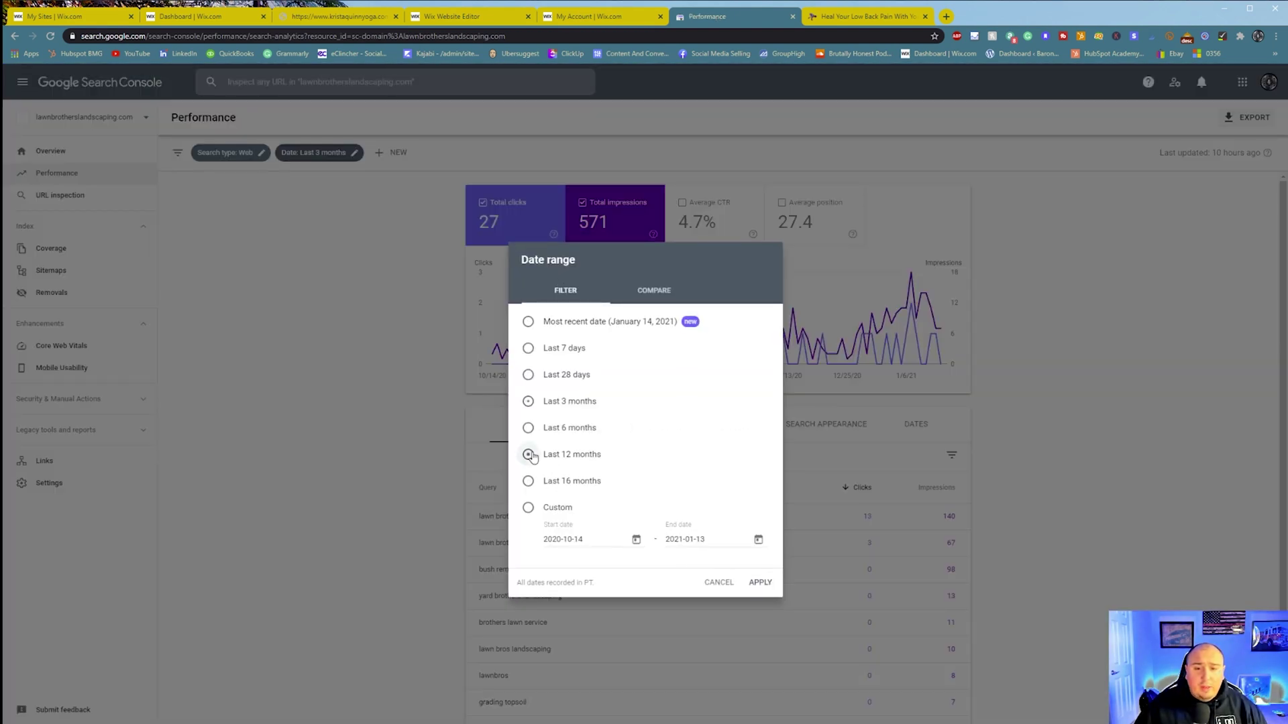
click(761, 582)
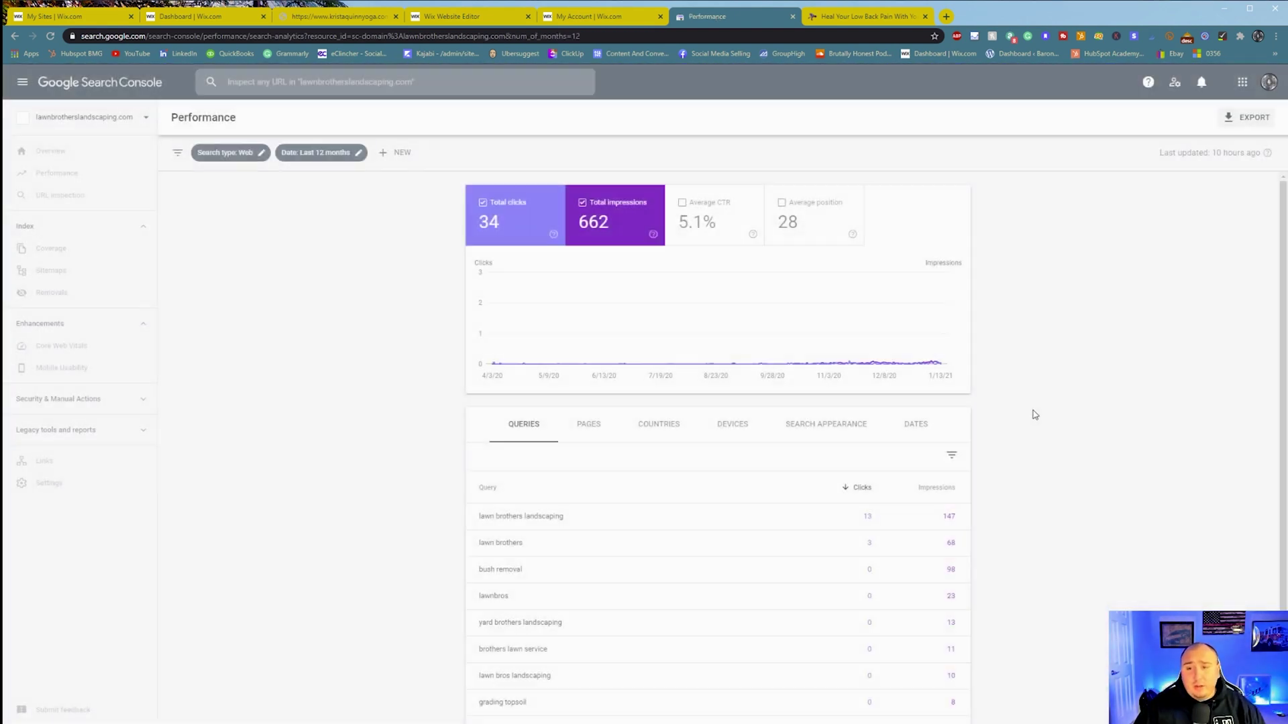
click(513, 218)
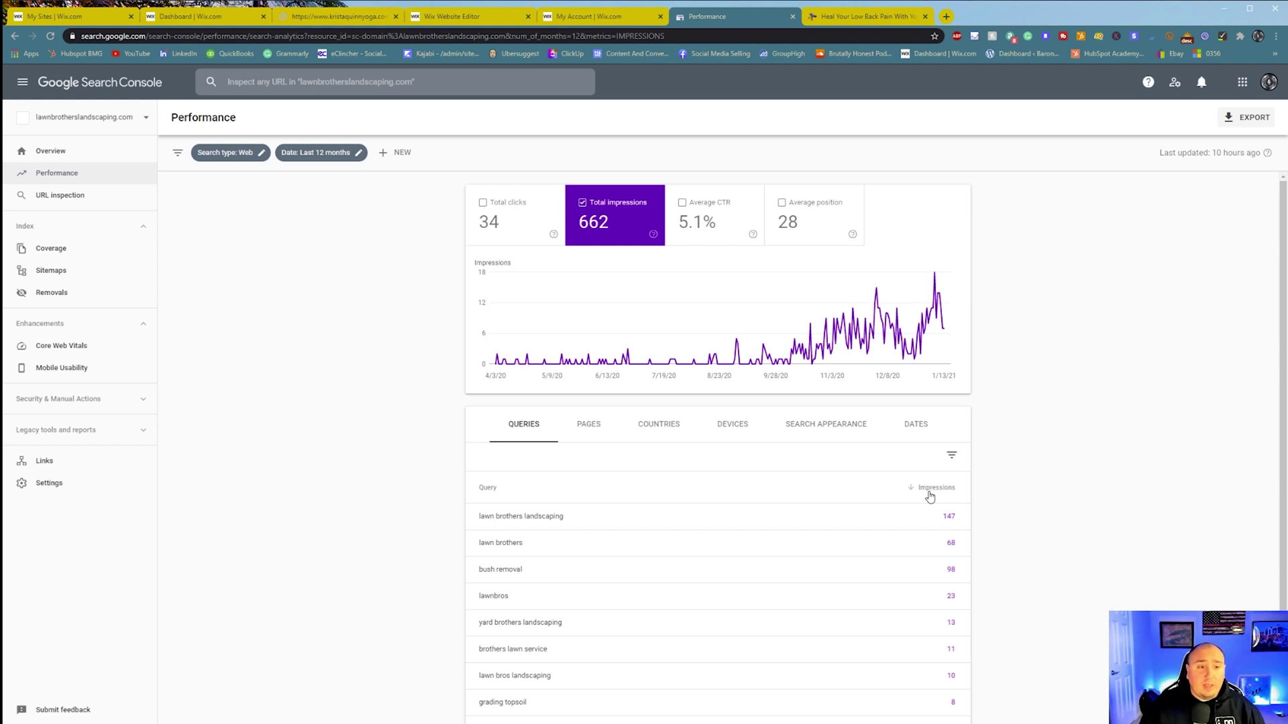
Examine the Coverage report's valid and excluded pages, toggling the excluded pages off and back on.
click(130, 253)
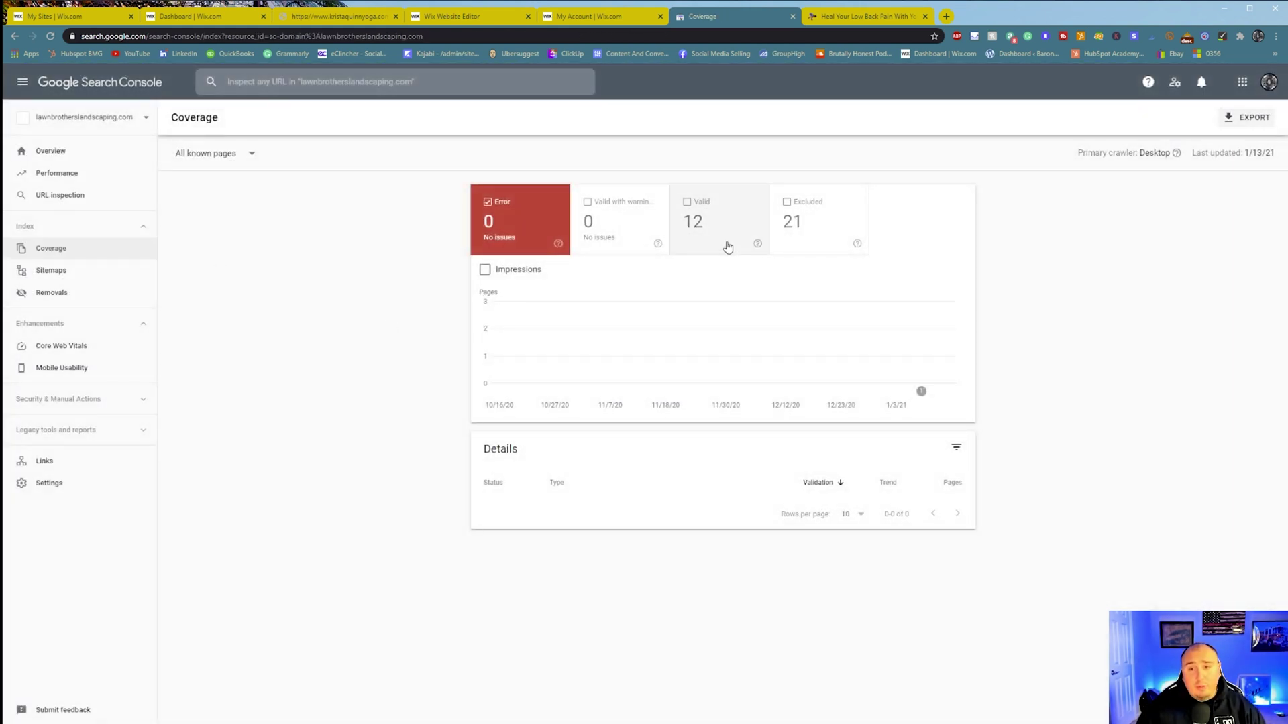
click(734, 245)
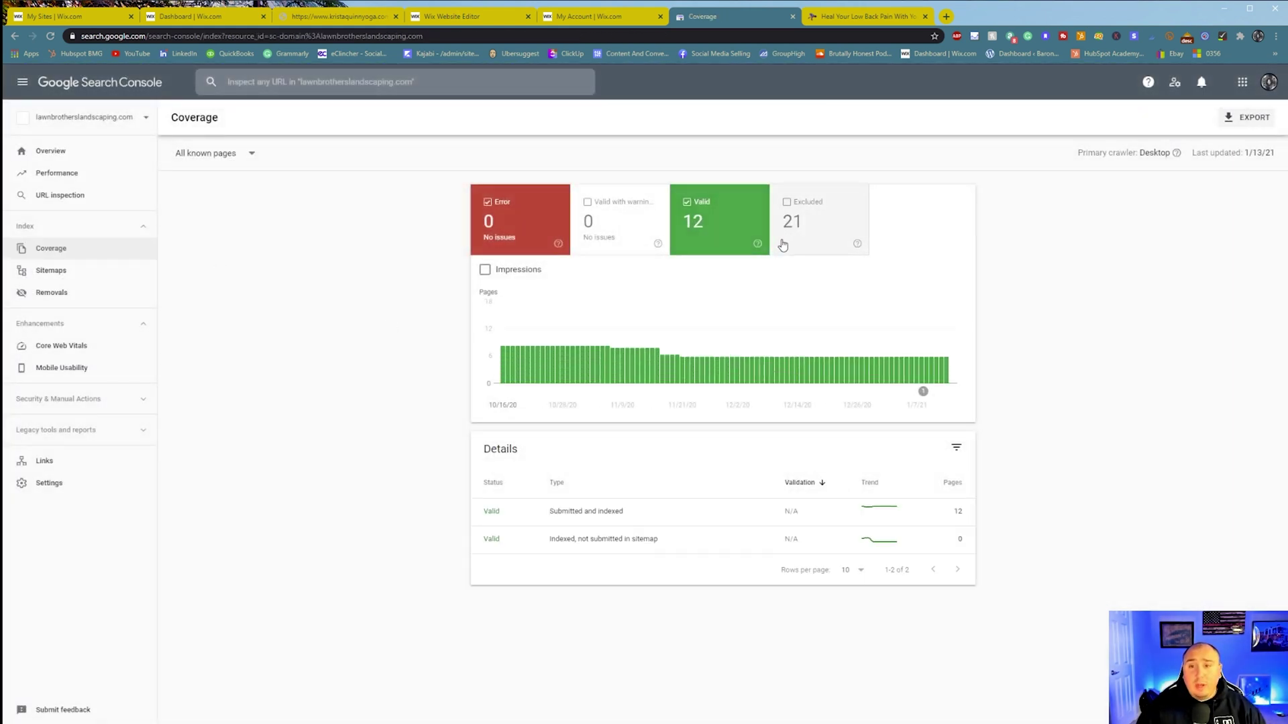
click(810, 228)
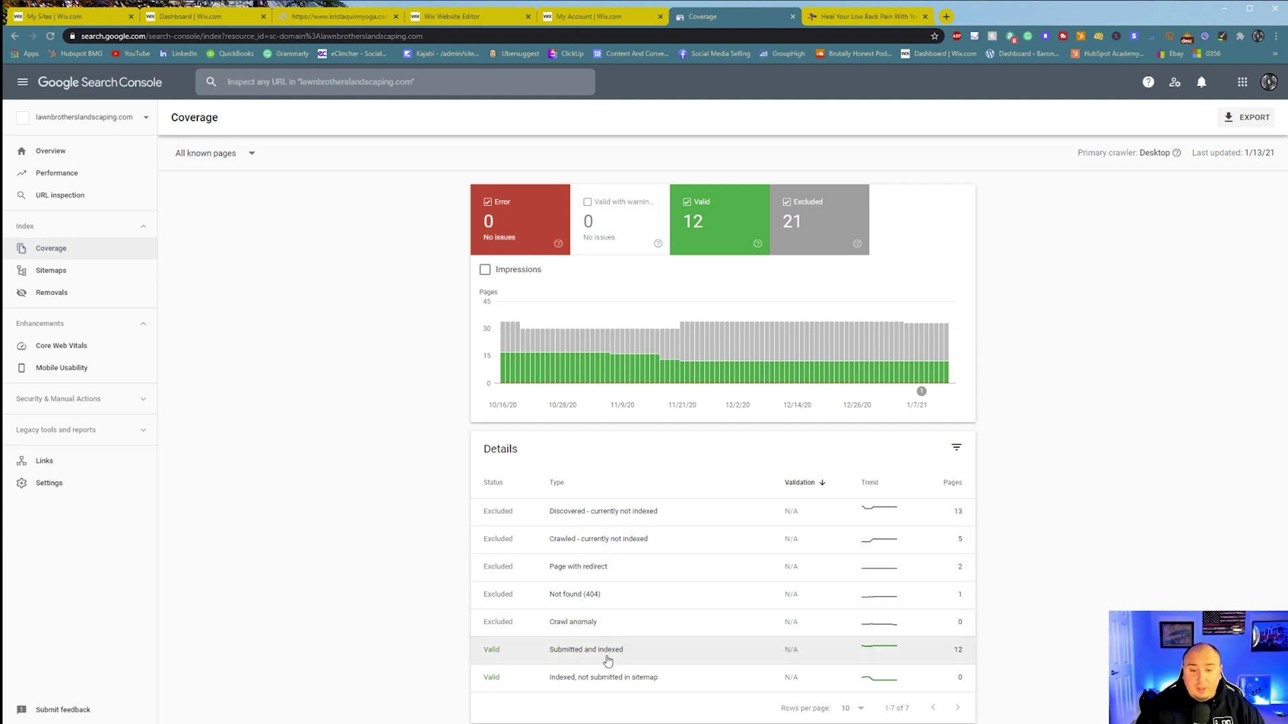
click(808, 221)
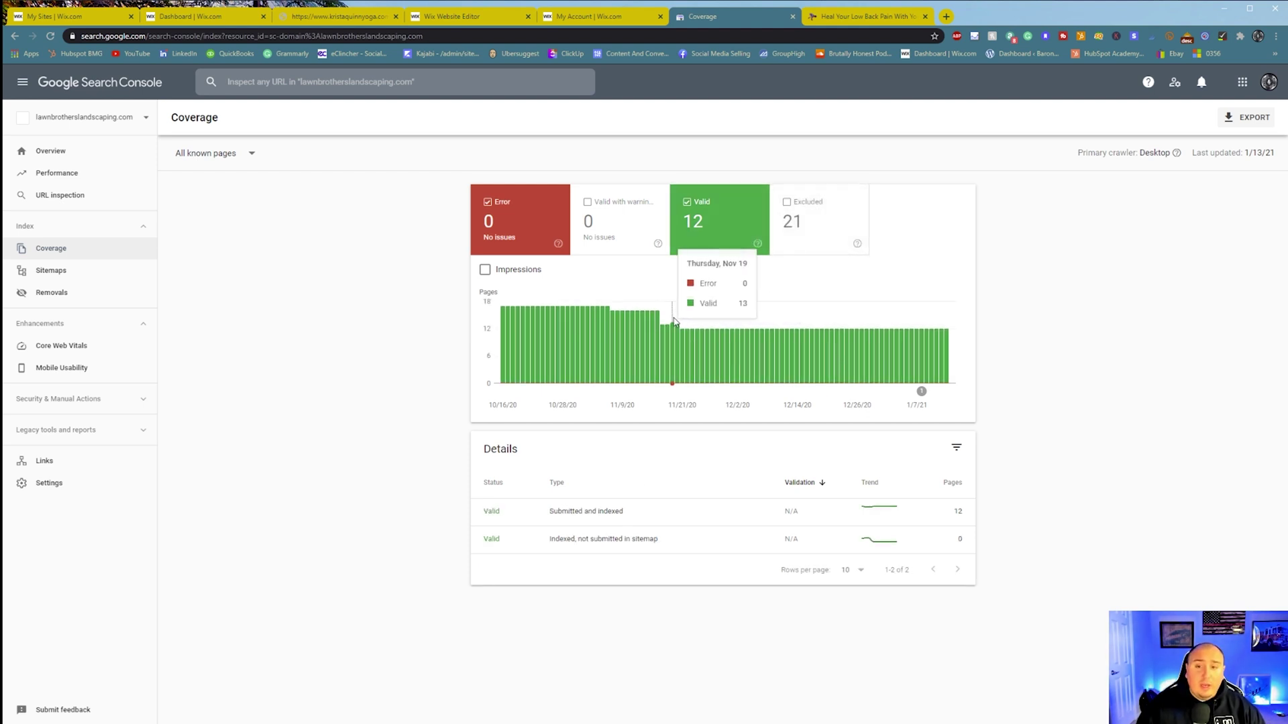
click(831, 246)
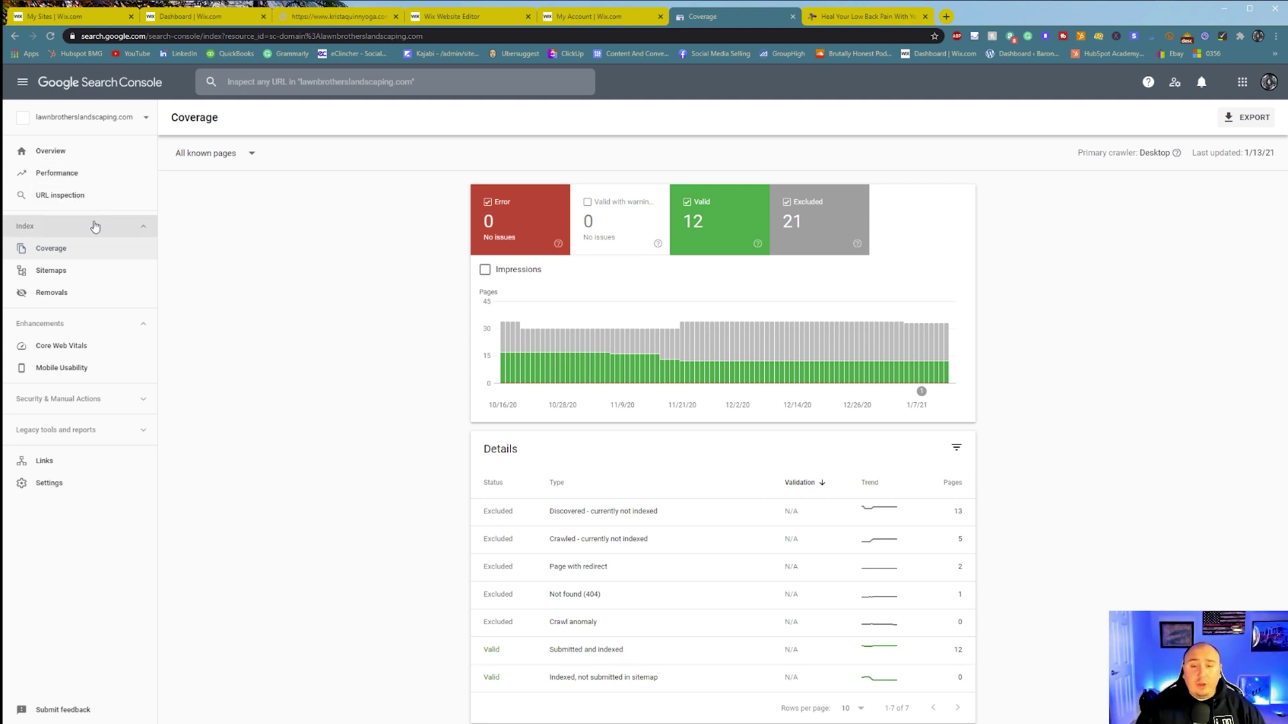
Open the details of the property's submitted sitemap and copy the sitemap's full URL.
click(93, 269)
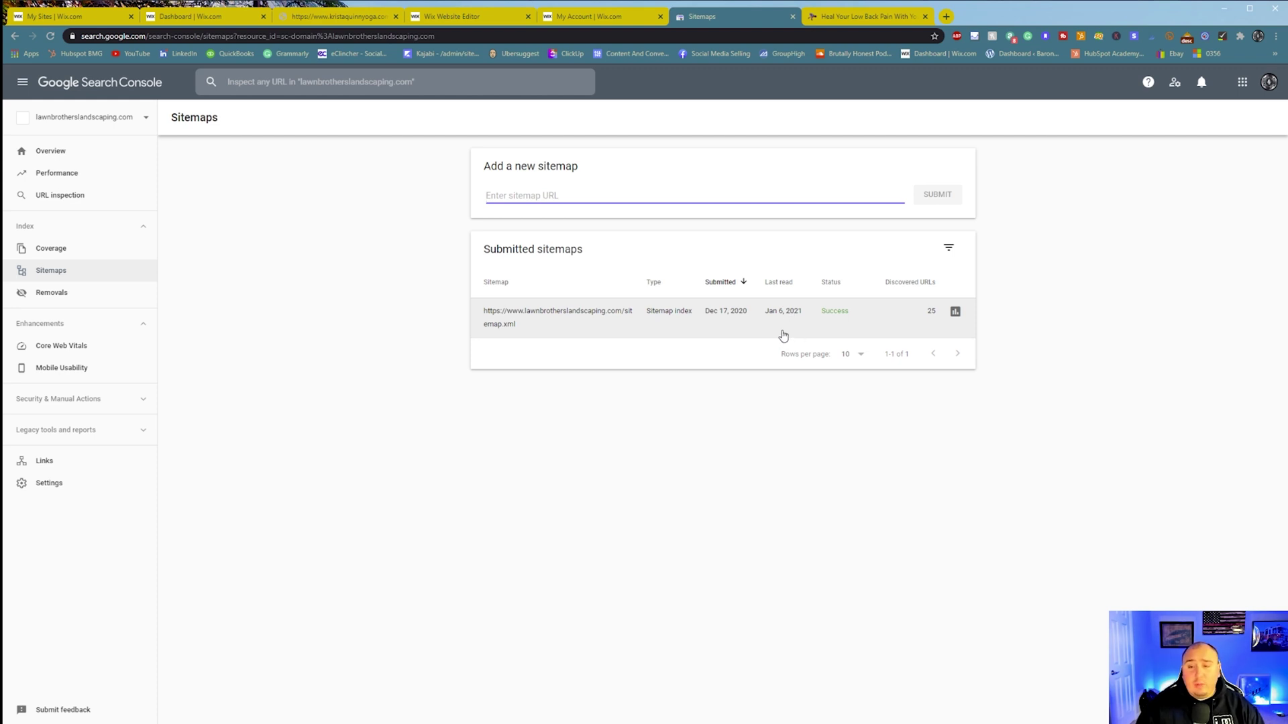
click(607, 327)
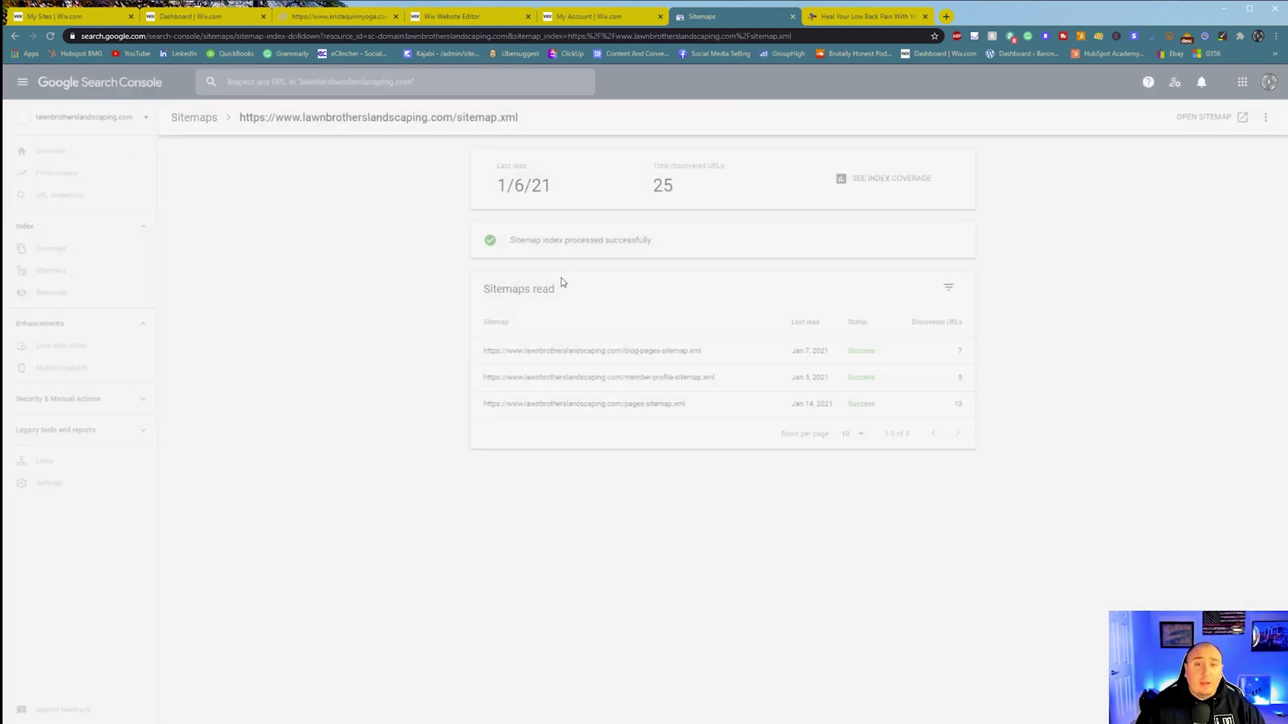
drag(526, 122, 244, 129)
key(ctrl+c)
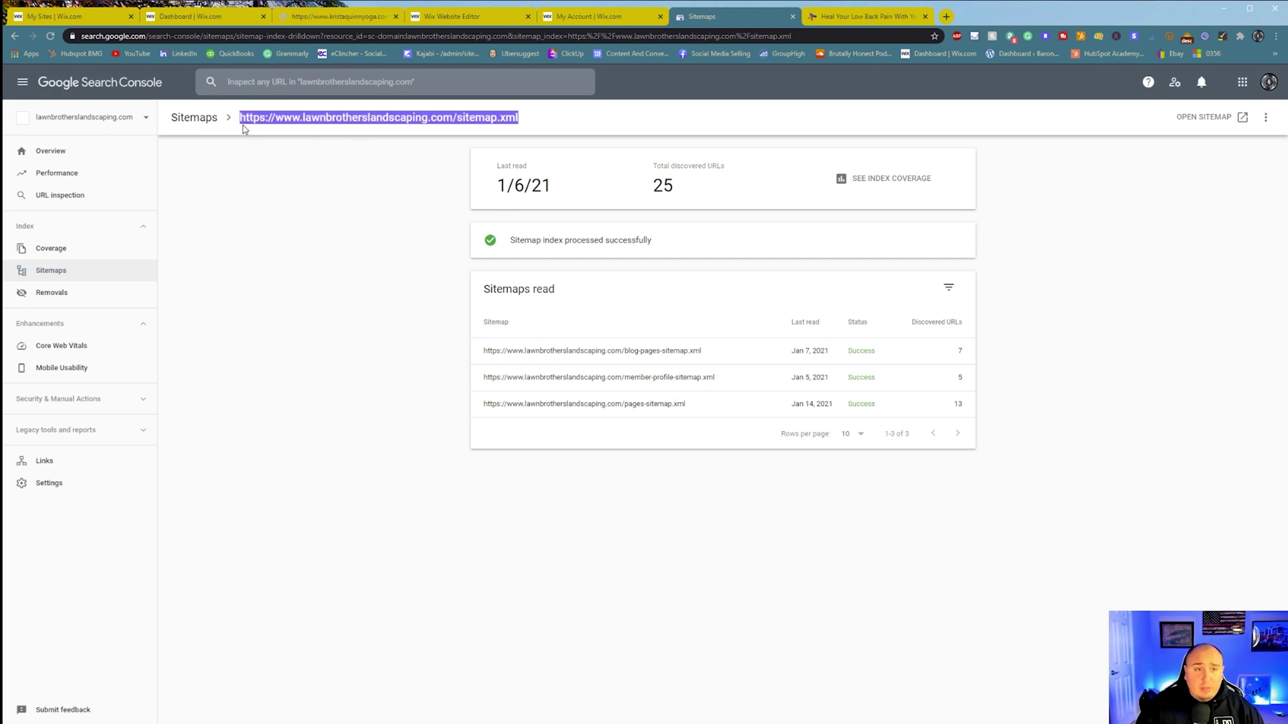
key(alt+Left)
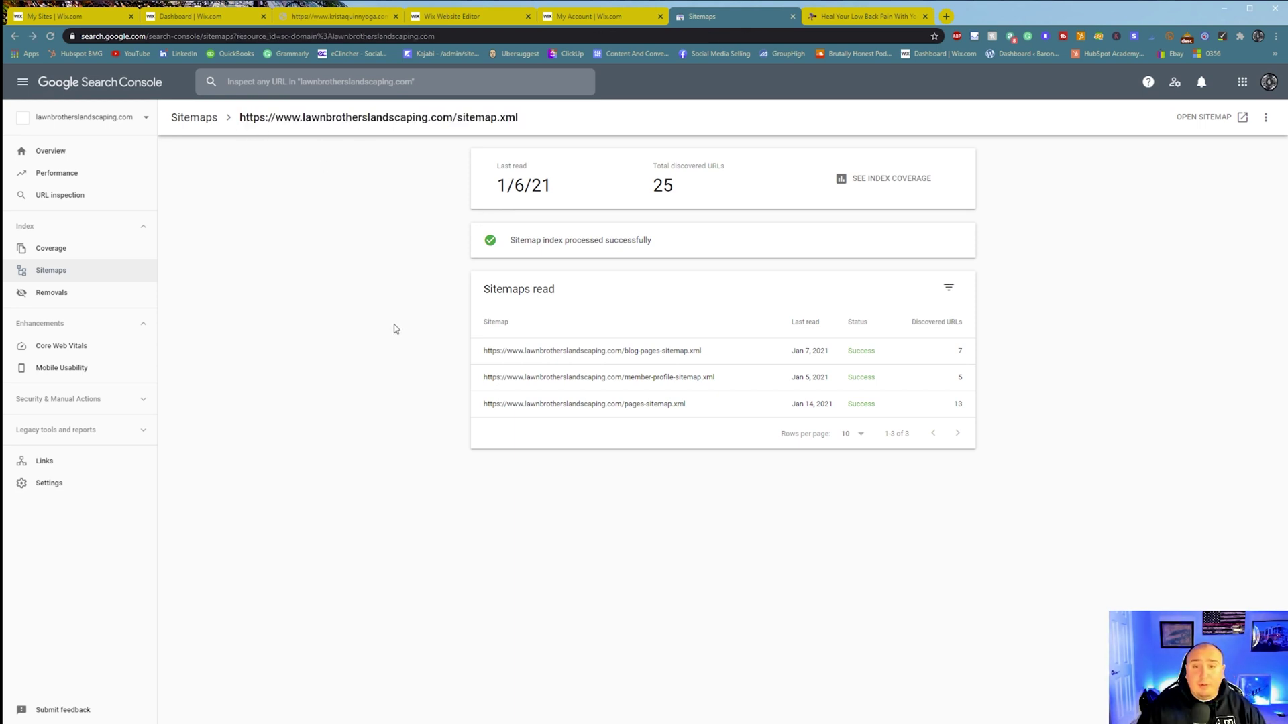
key(ctrl+v)
click(944, 204)
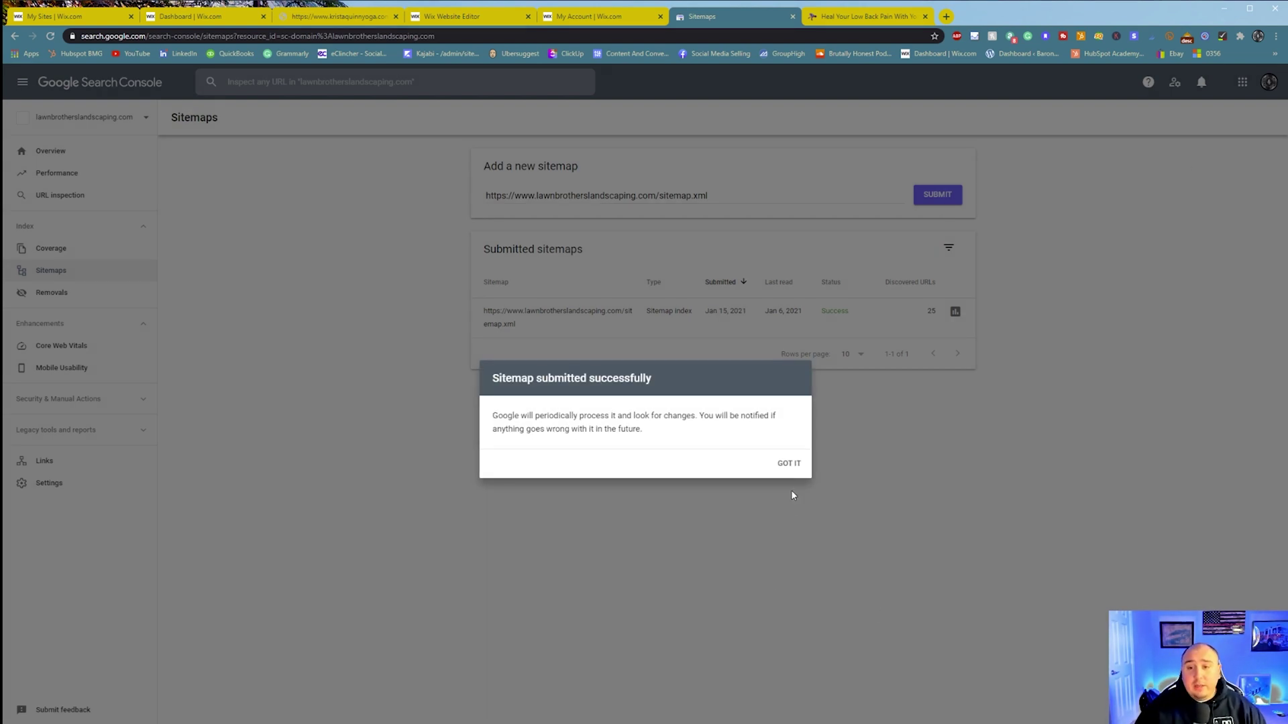
click(785, 462)
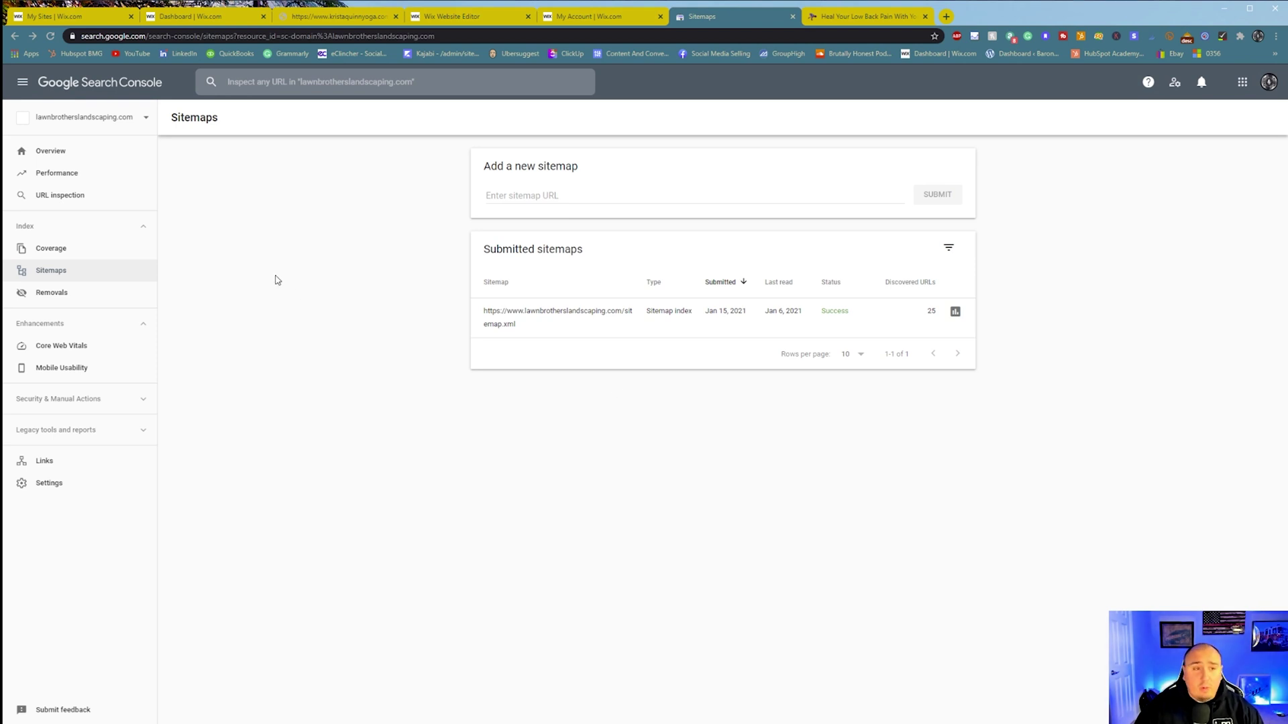
View the Performance report for the last 6 months with only total impressions charted.
click(139, 177)
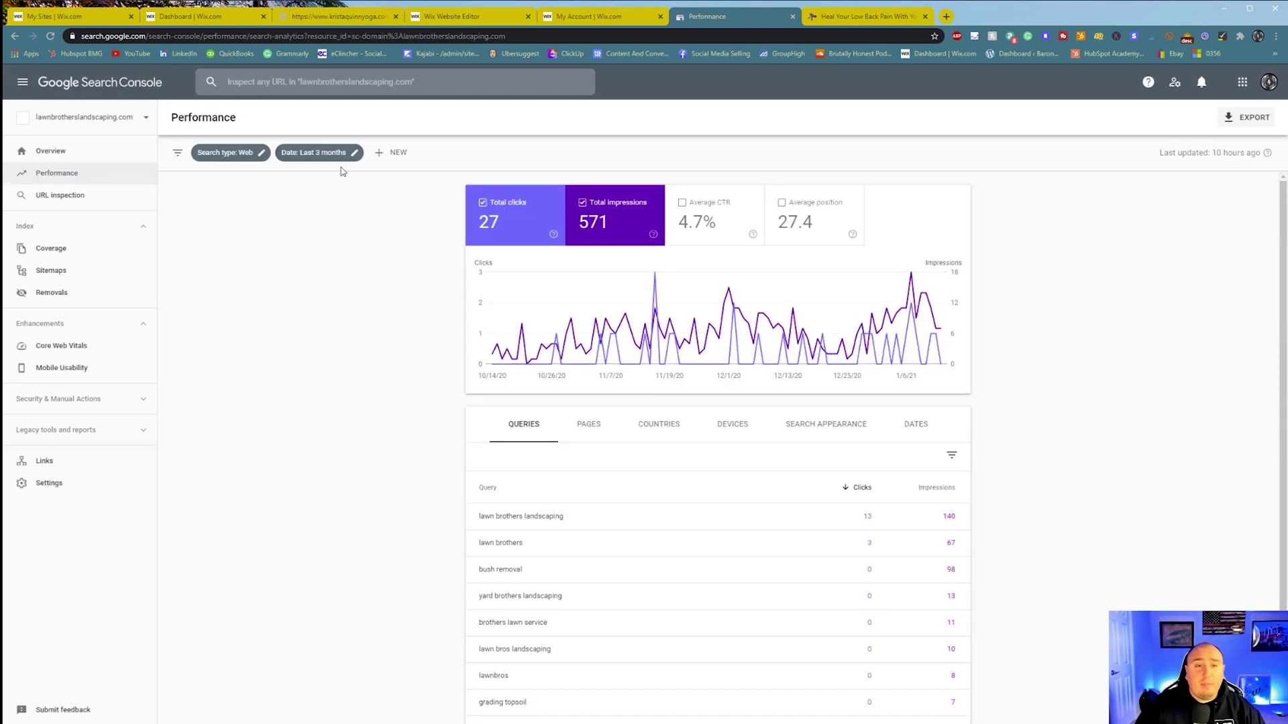
click(315, 153)
click(527, 428)
click(765, 583)
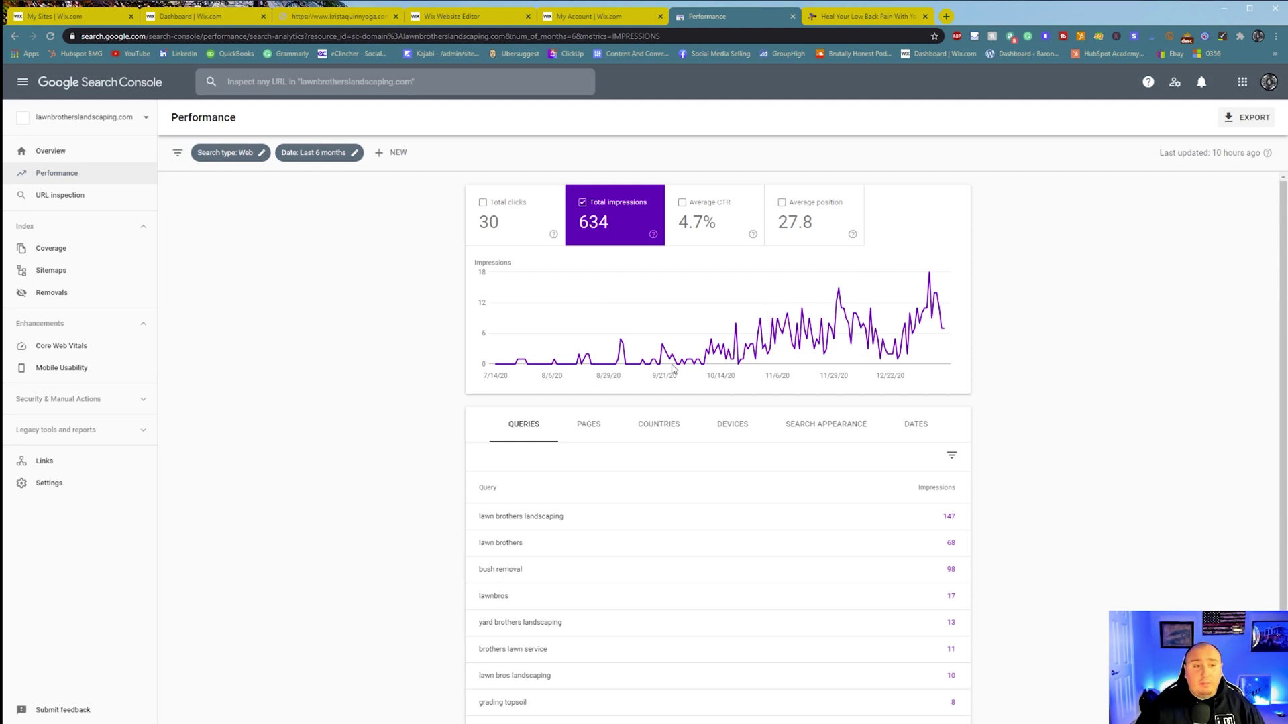
Check the Core Web Vitals report and view the Mobile Usability report with only valid pages charted.
click(106, 346)
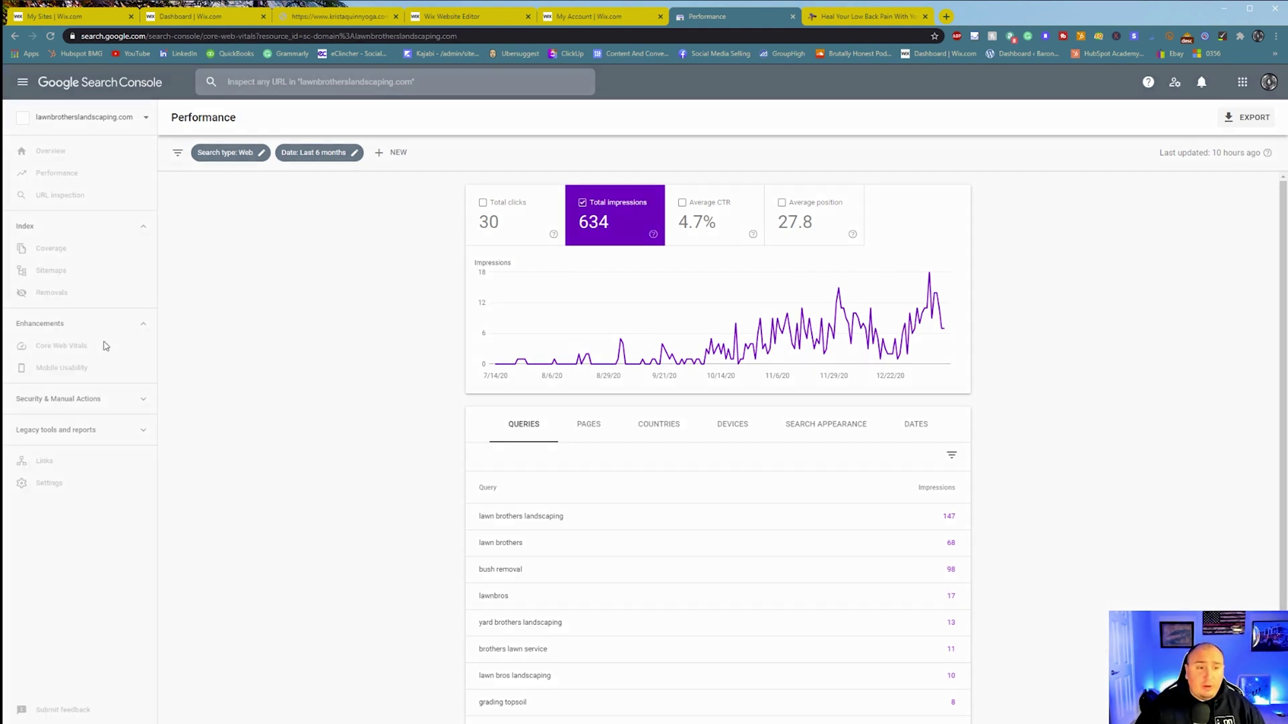
click(72, 367)
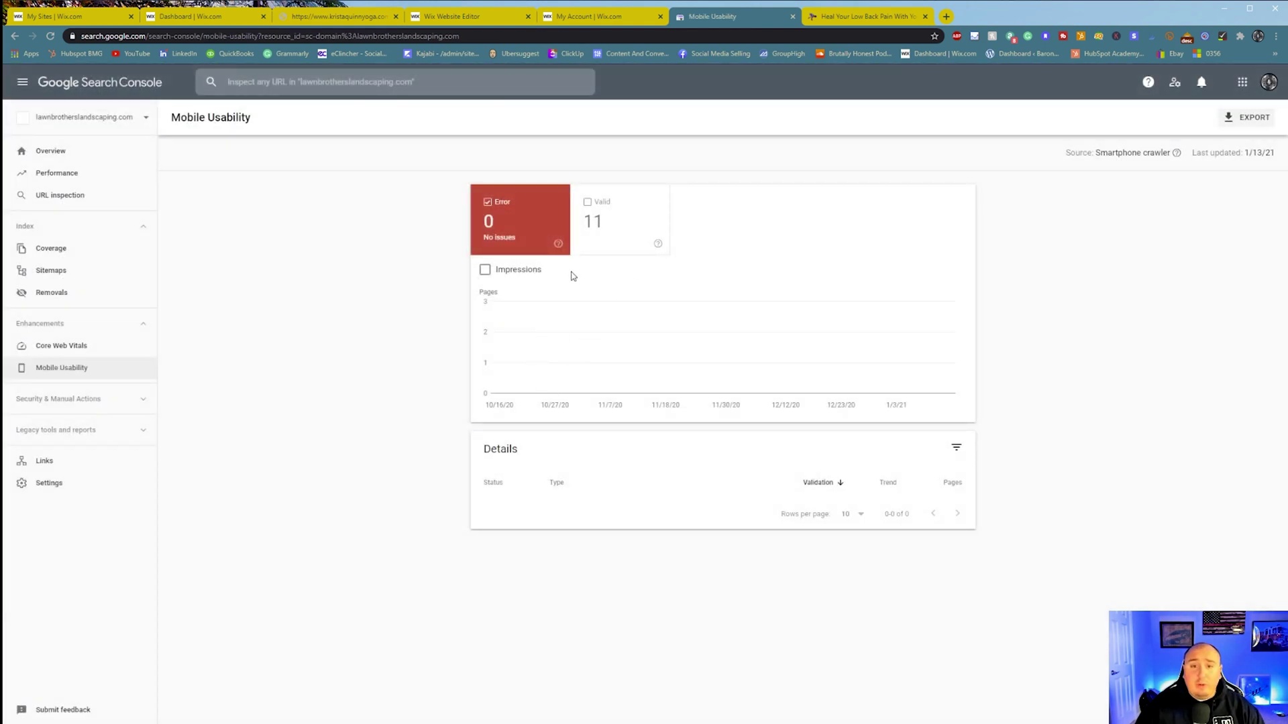
click(532, 252)
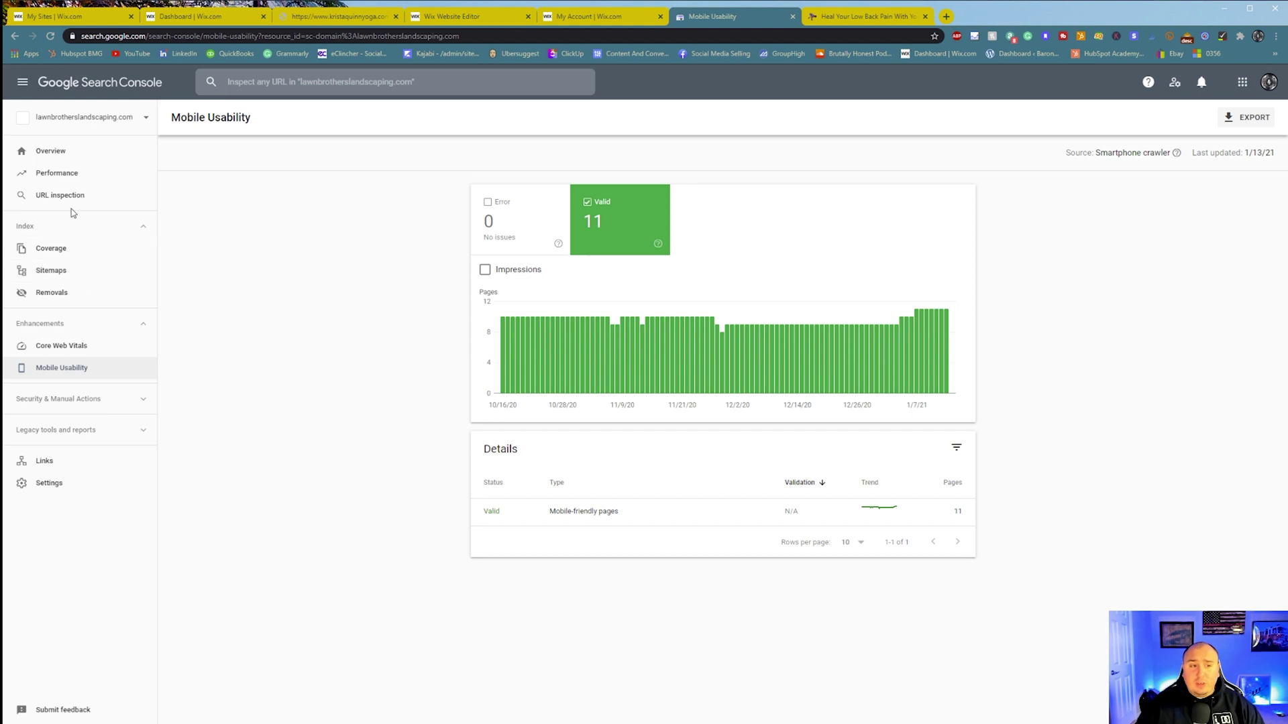
Revisit the Performance report, then open the submitted sitemap's details and view its index coverage.
click(72, 175)
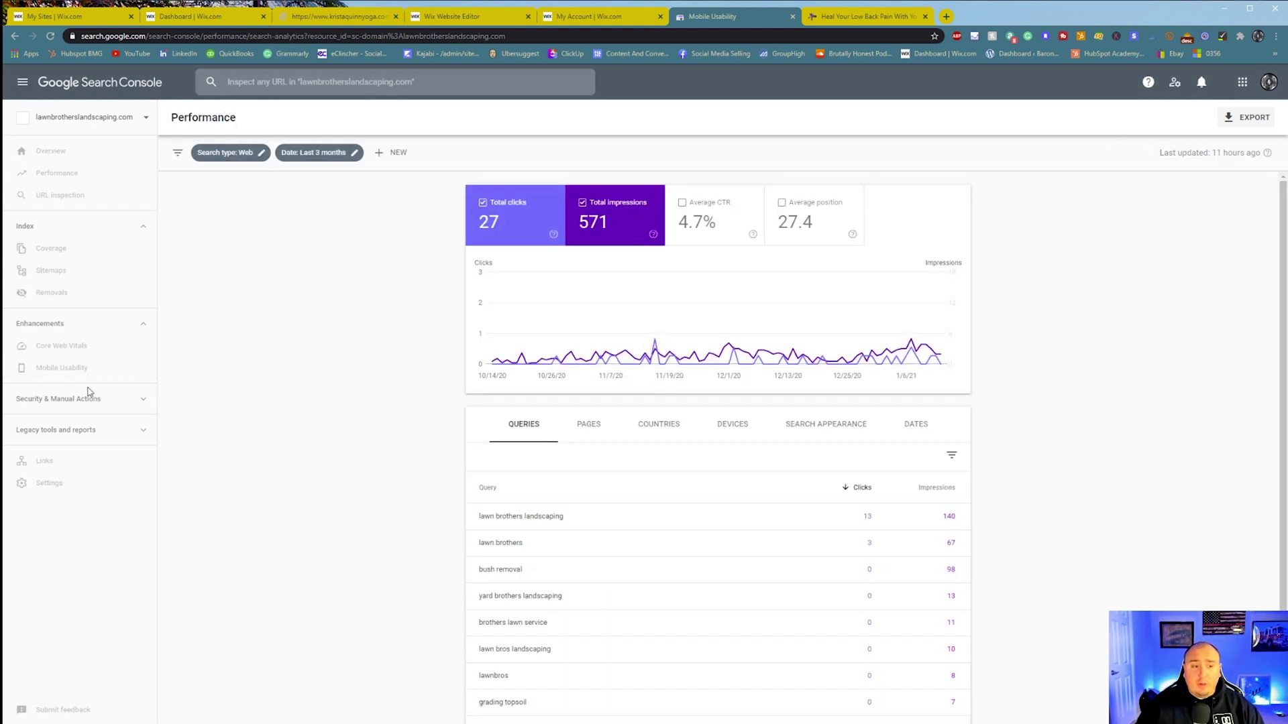
click(98, 267)
click(756, 316)
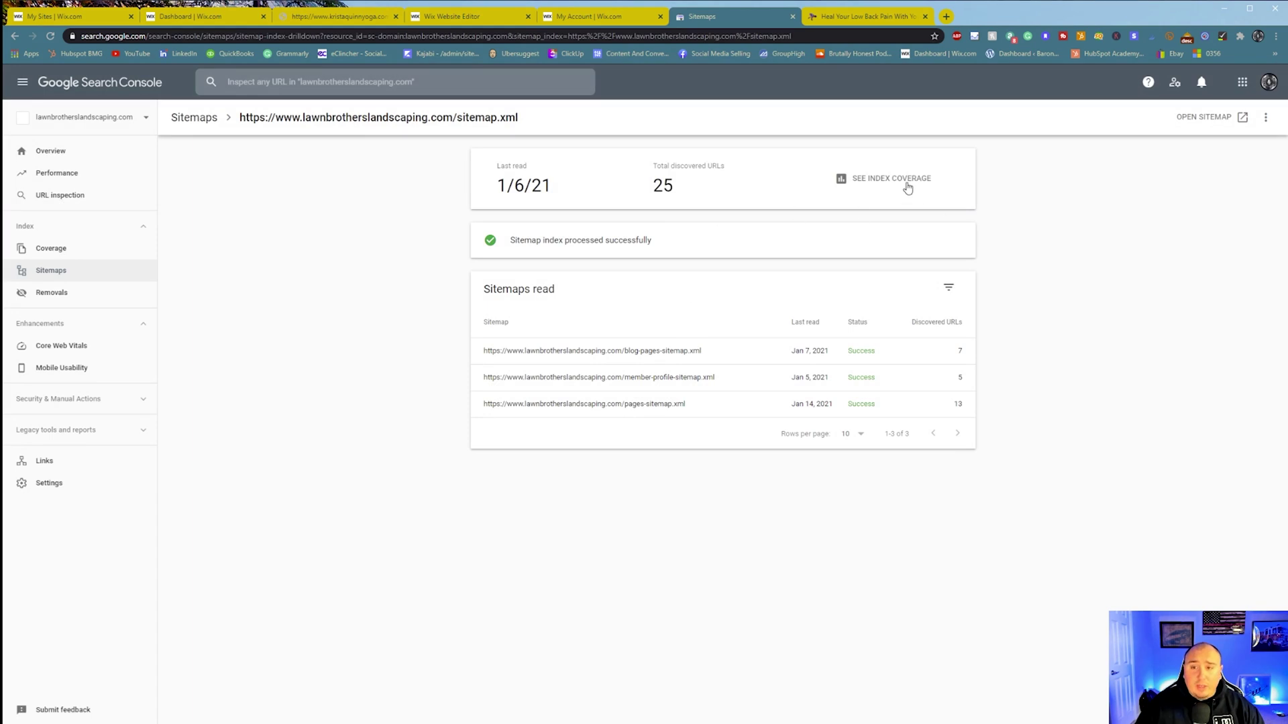
click(877, 183)
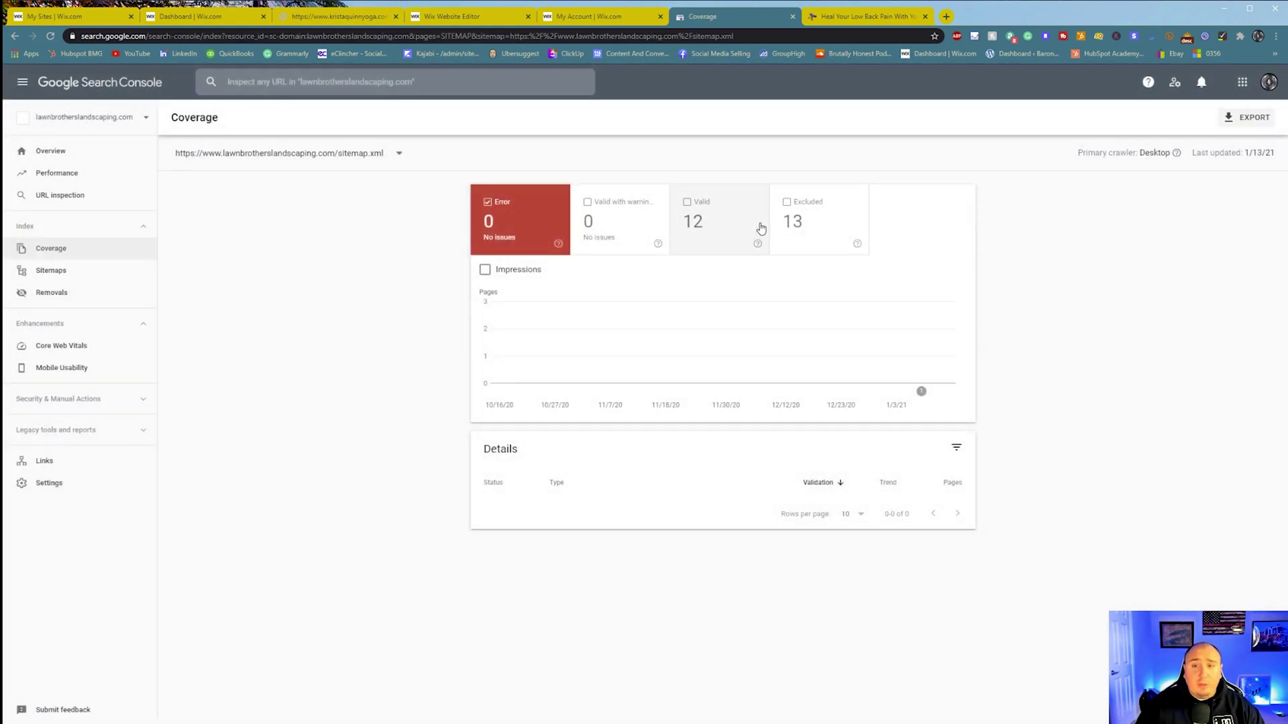
Switch the Coverage report to all known pages and include the excluded and valid pages in the chart.
click(396, 156)
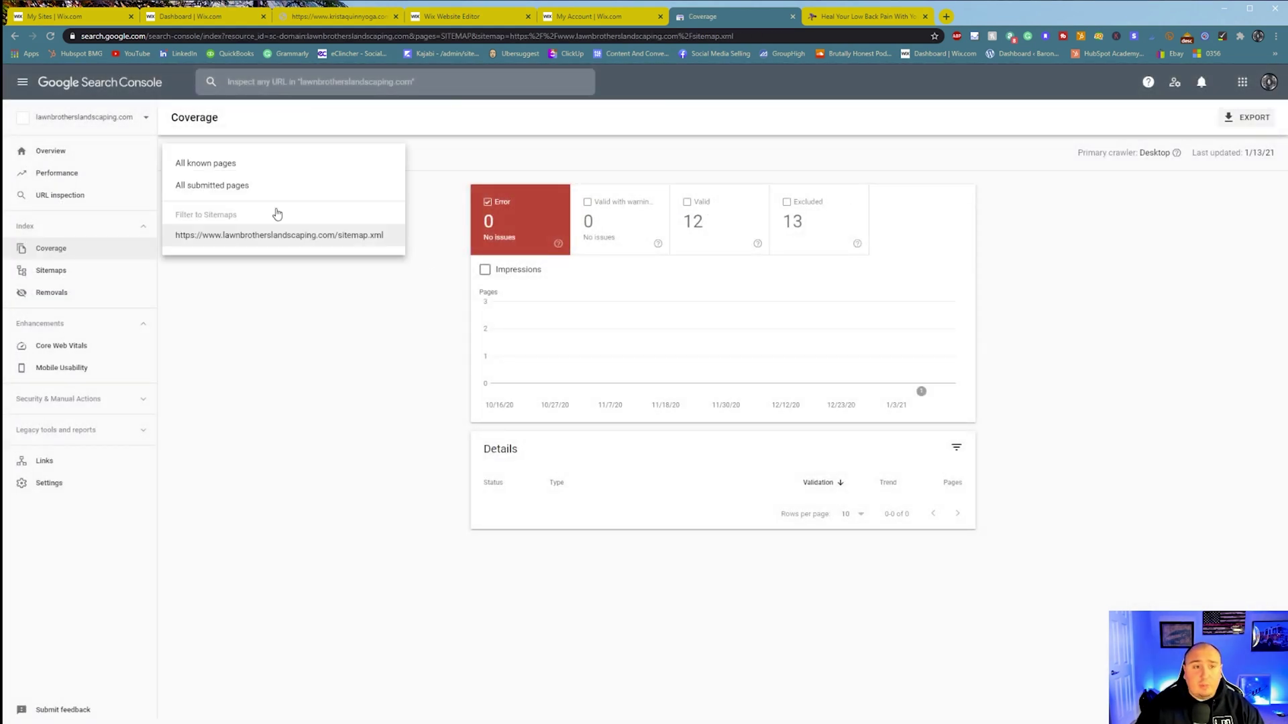
click(259, 171)
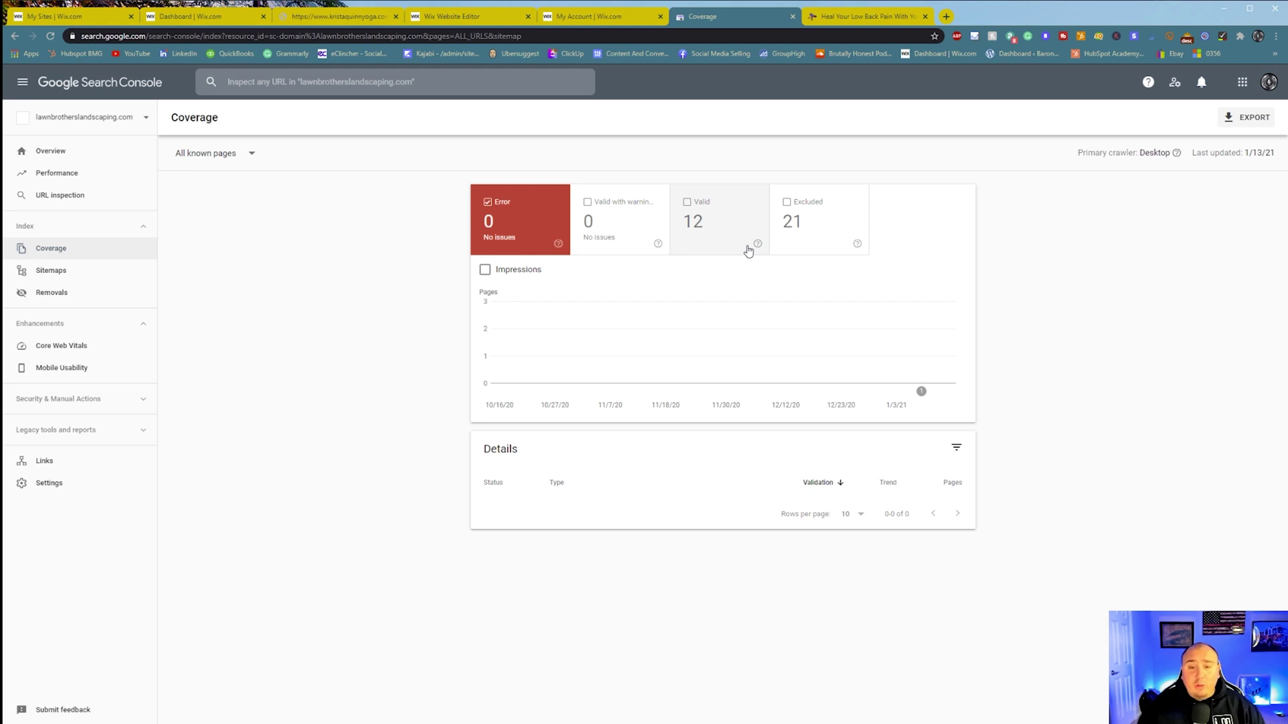
click(808, 223)
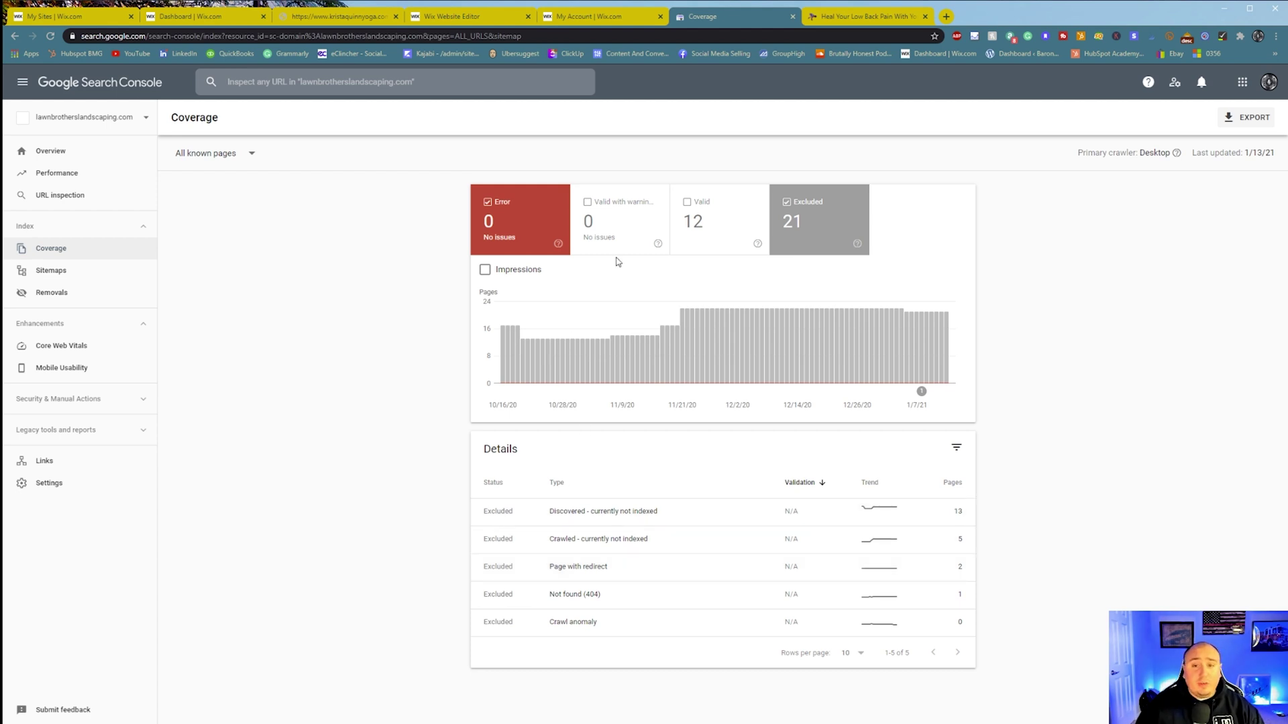
click(696, 225)
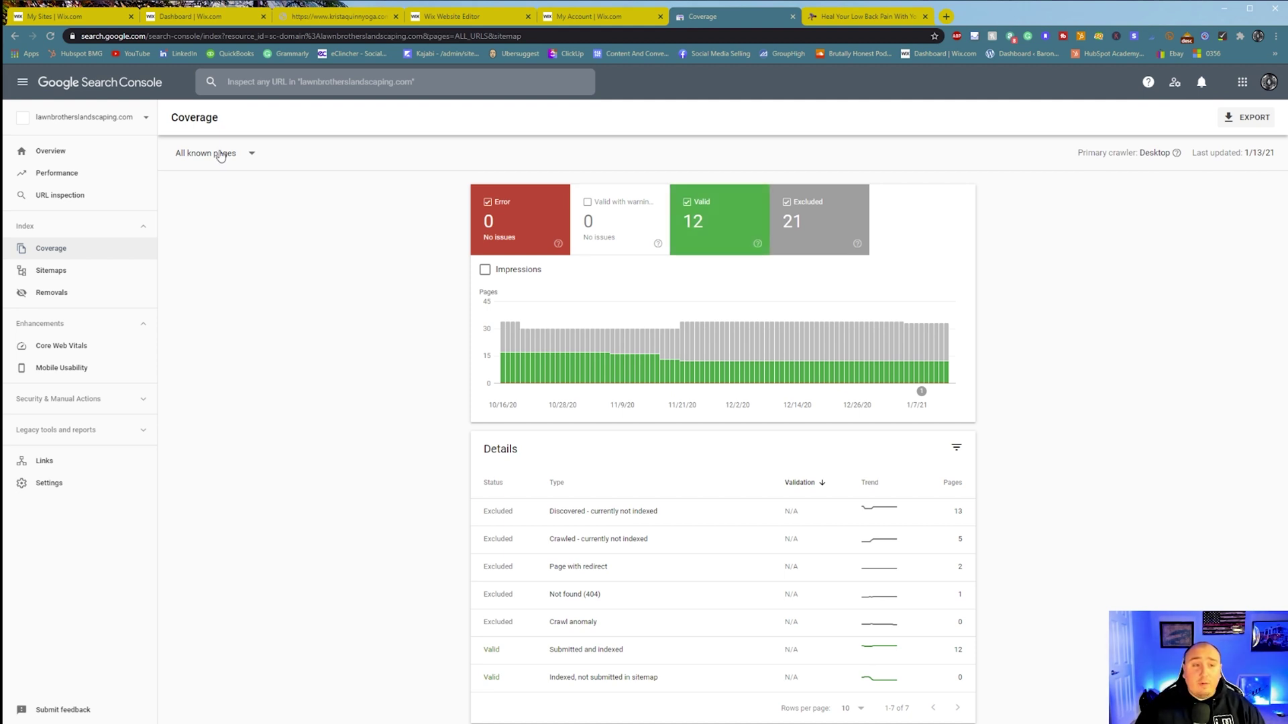
Switch to the yoga website's domain property and view its Performance report.
click(123, 127)
scroll(133, 281, down, 5)
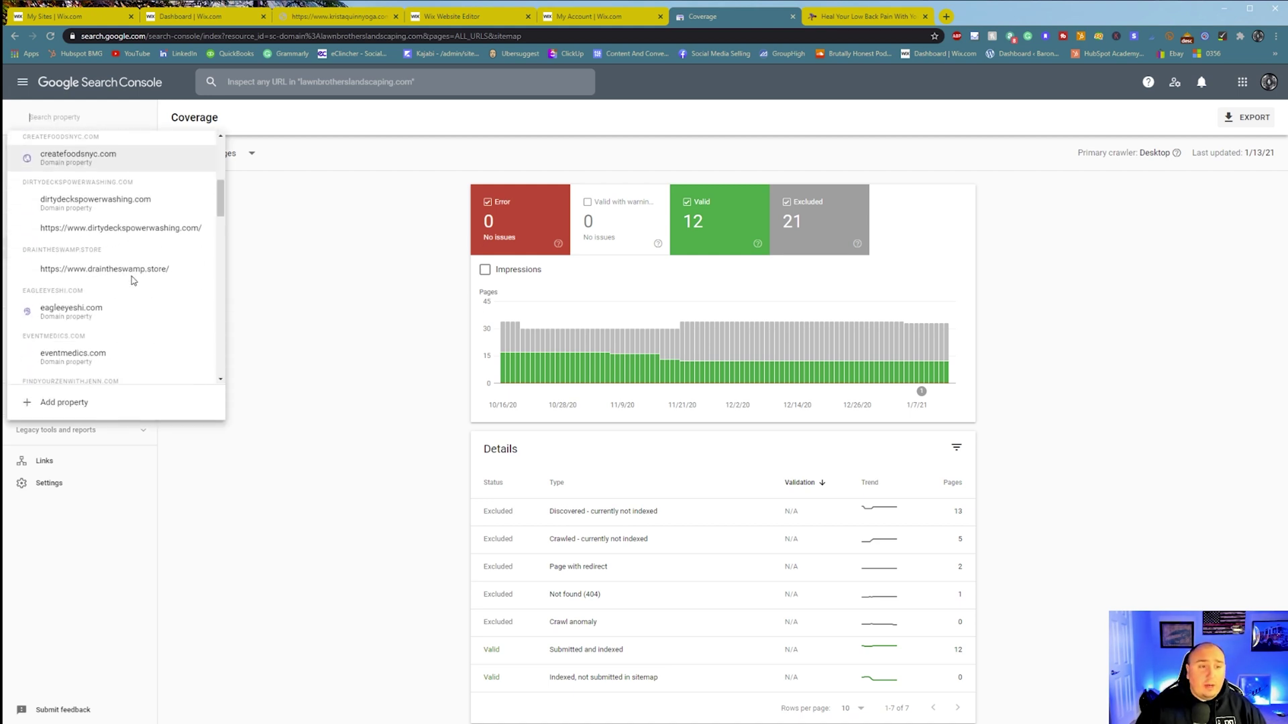
scroll(133, 281, down, 1)
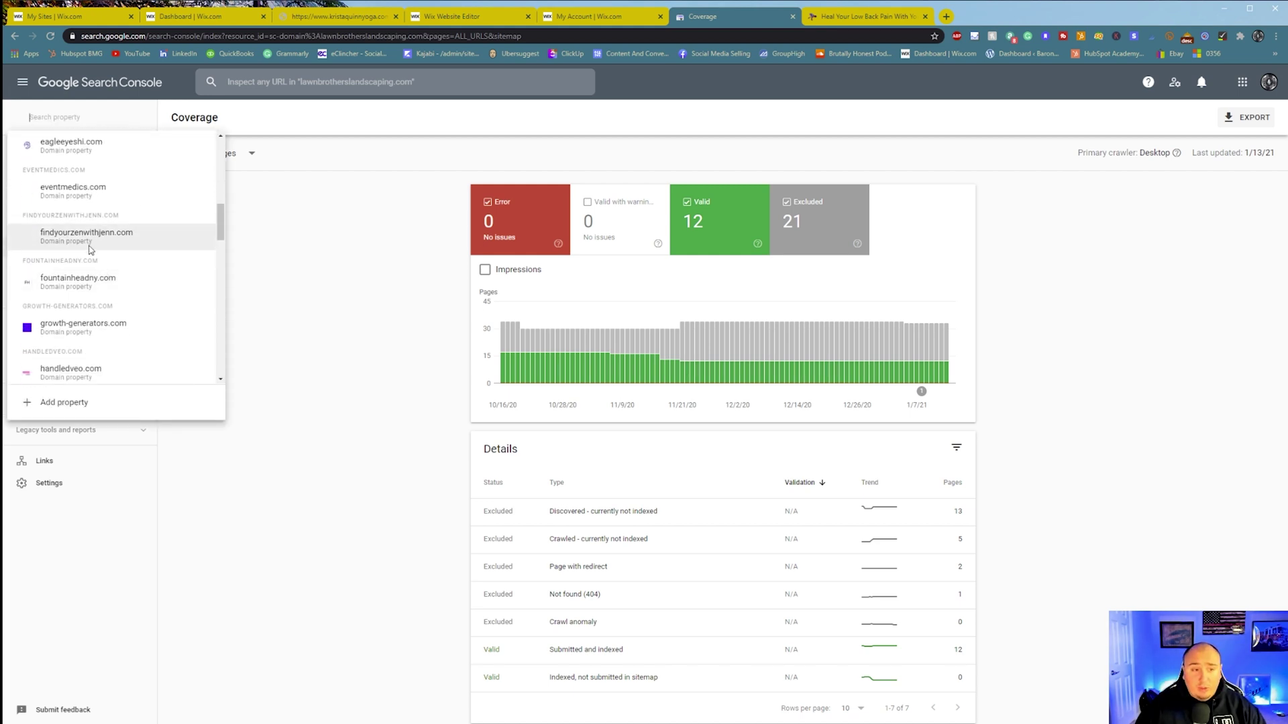
scroll(96, 325, down, 2)
scroll(98, 289, down, 3)
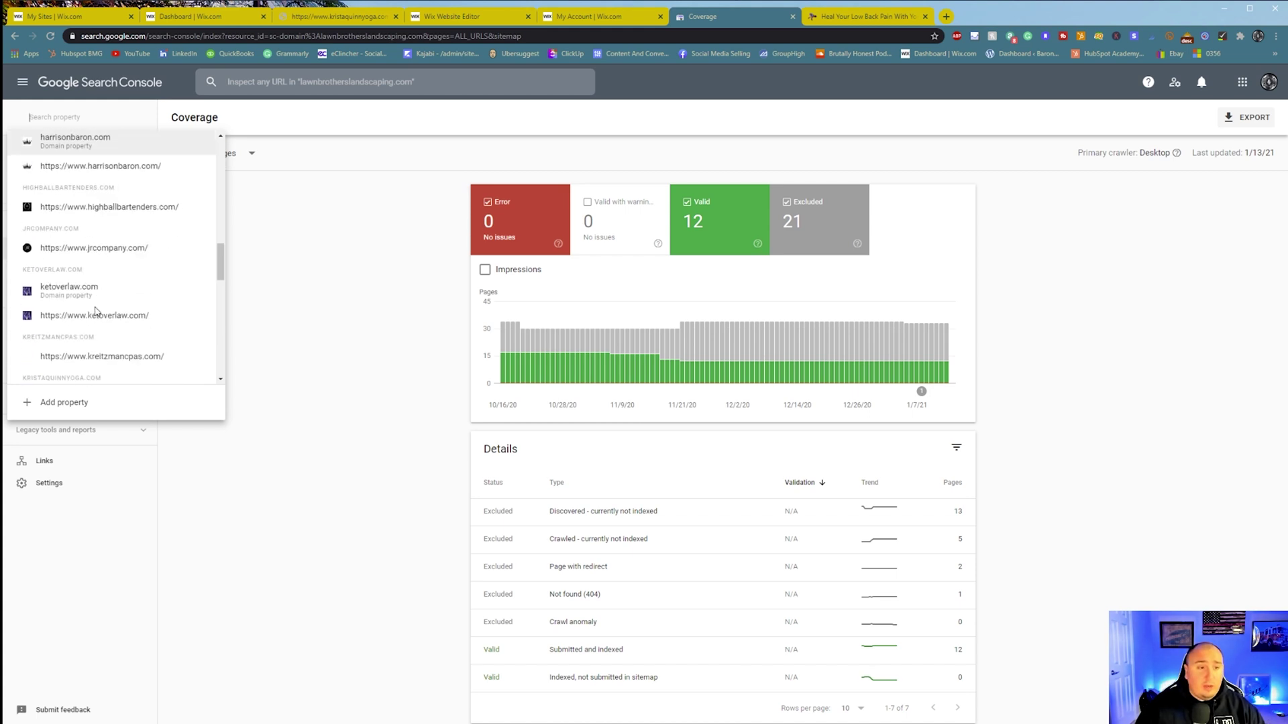
scroll(99, 275, down, 3)
click(106, 345)
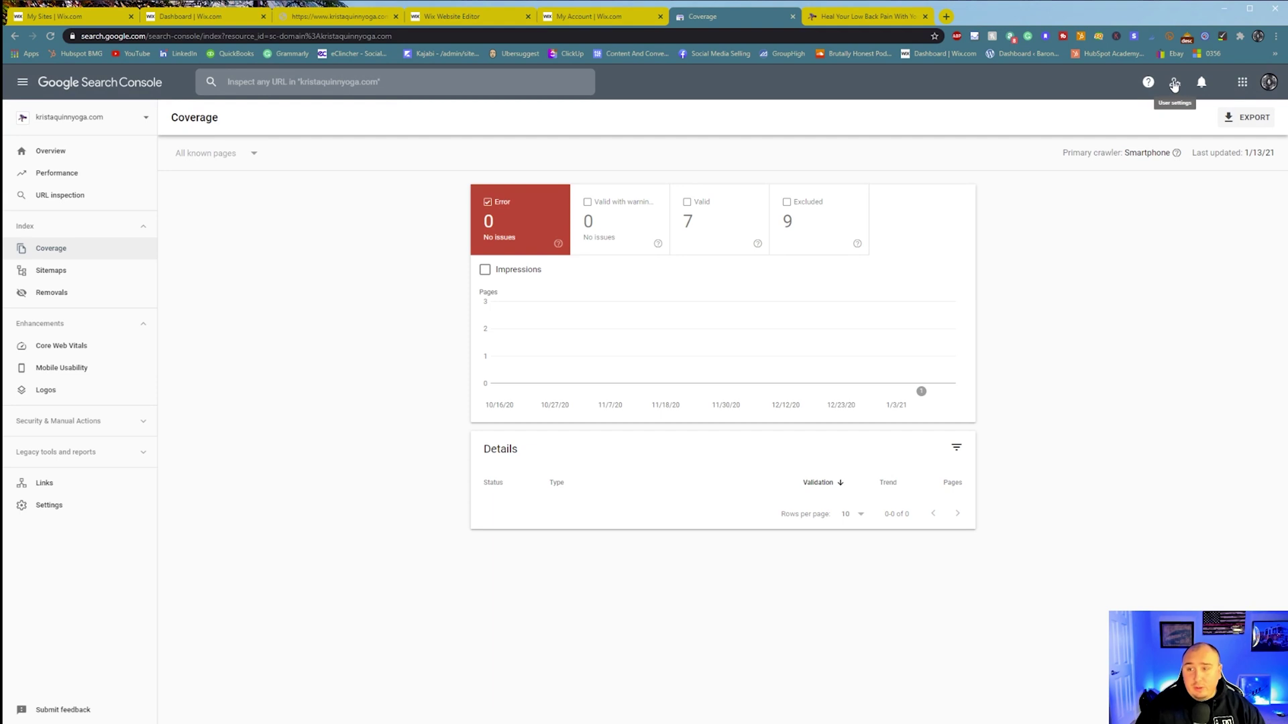
click(98, 174)
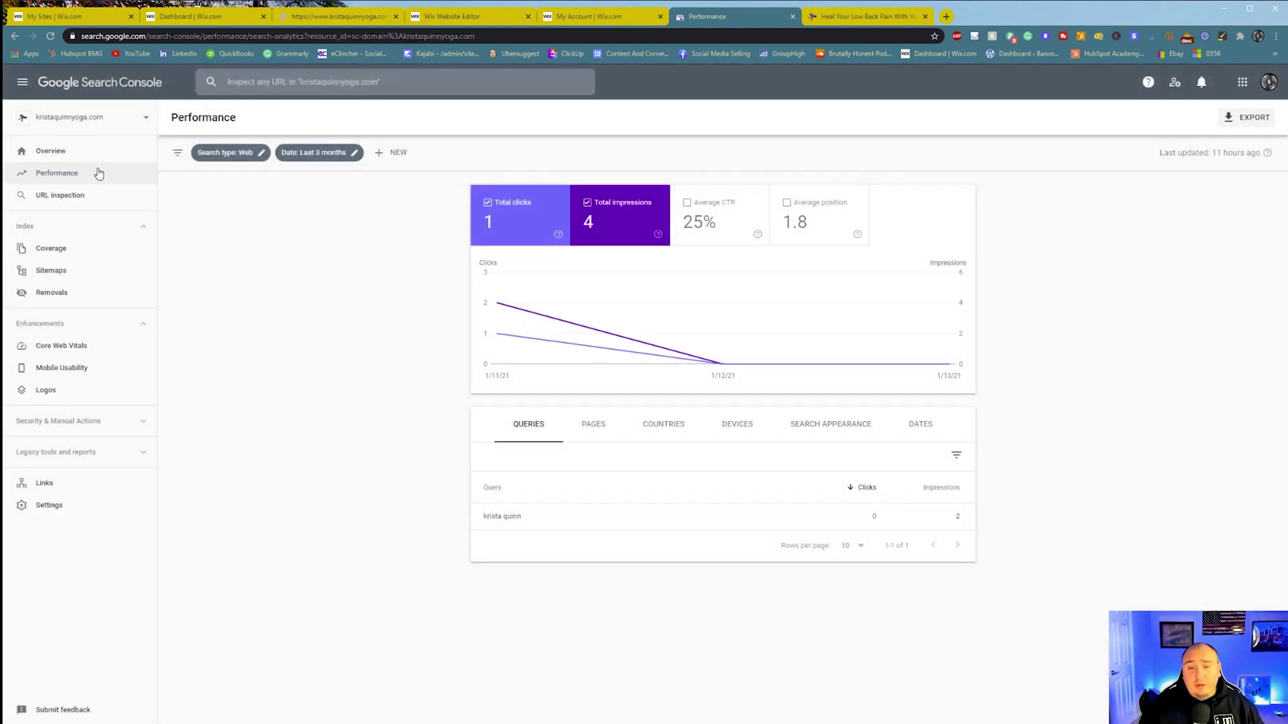